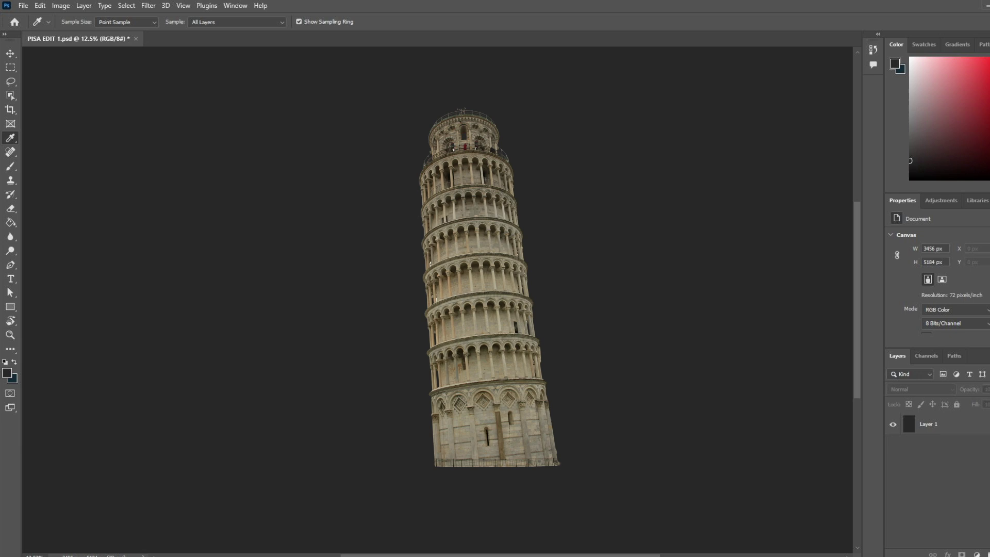
Make the Leaning Tower grayscale, then toggle visibility of the yellow ellipse and tower top
key(ctrl+shift+u)
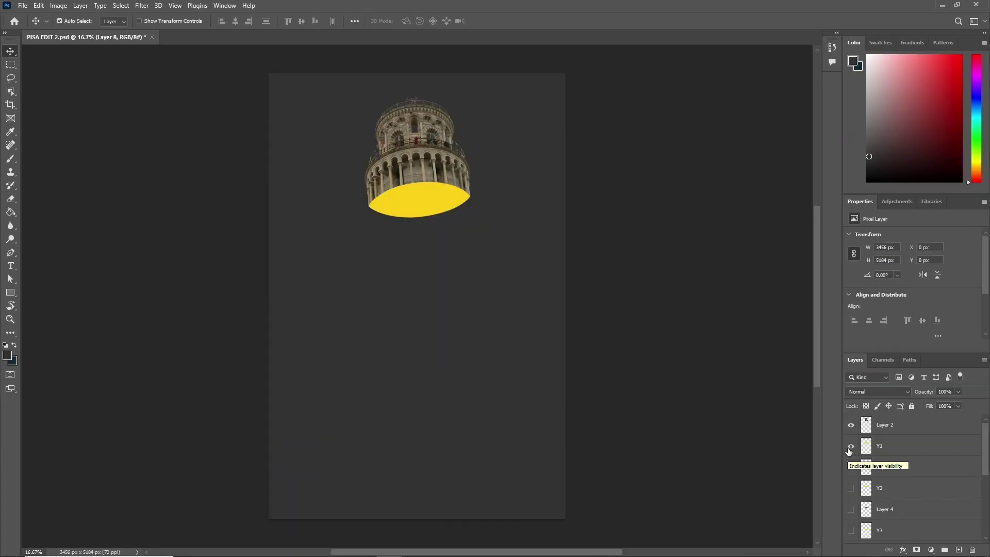
click(851, 446)
click(851, 425)
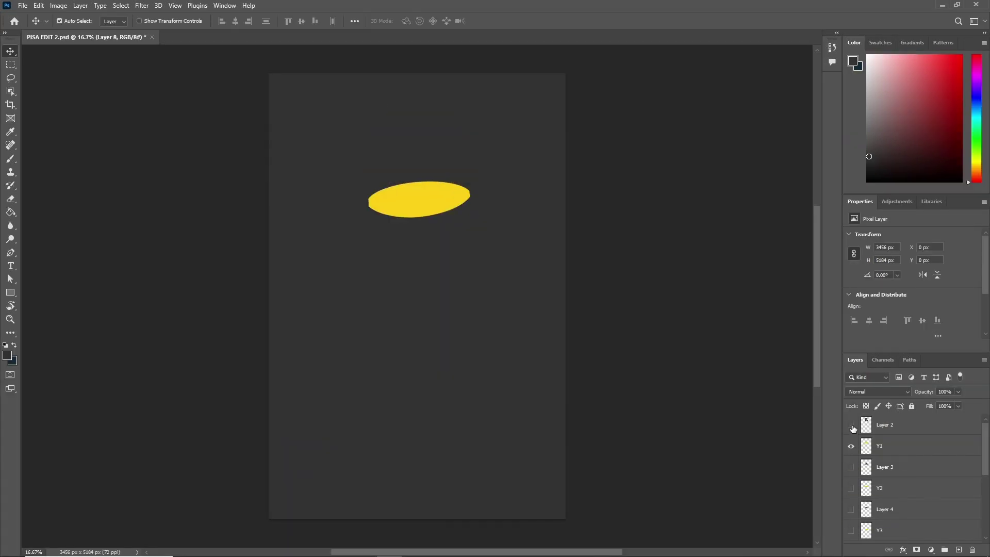
click(851, 425)
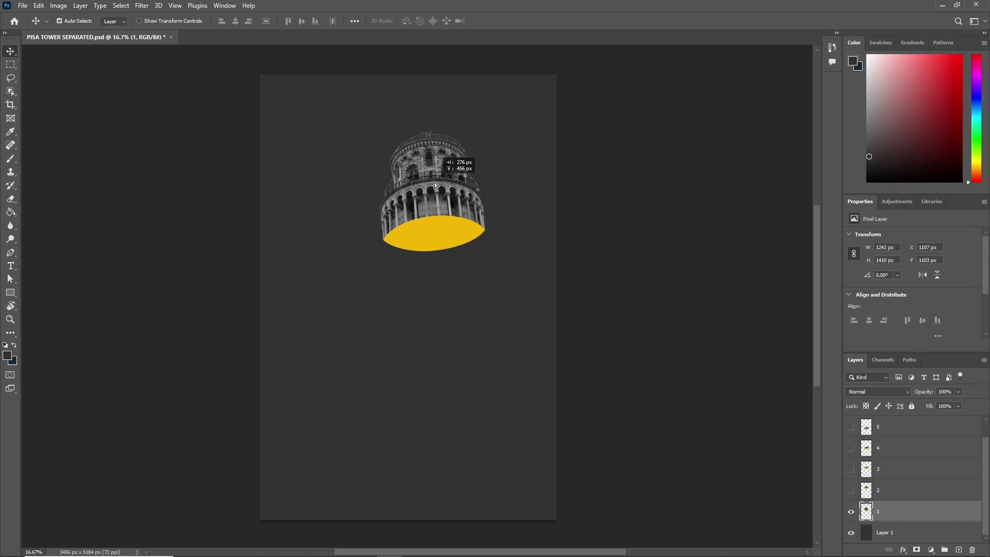
Move the top and second tower sections down into their separated positions
mouse_move(479, 168)
mouse_down()
mouse_move(388, 222)
mouse_move(403, 202)
mouse_up()
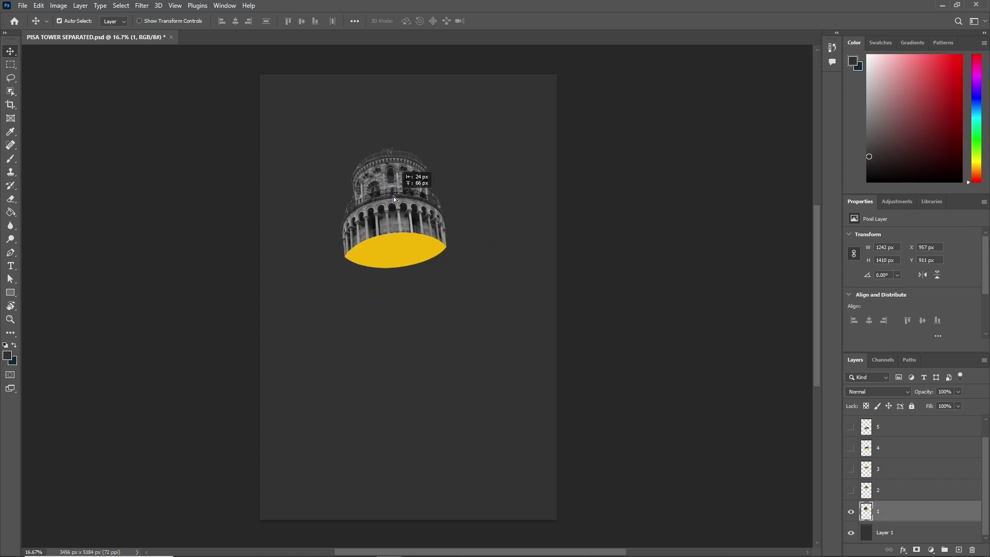
click(851, 491)
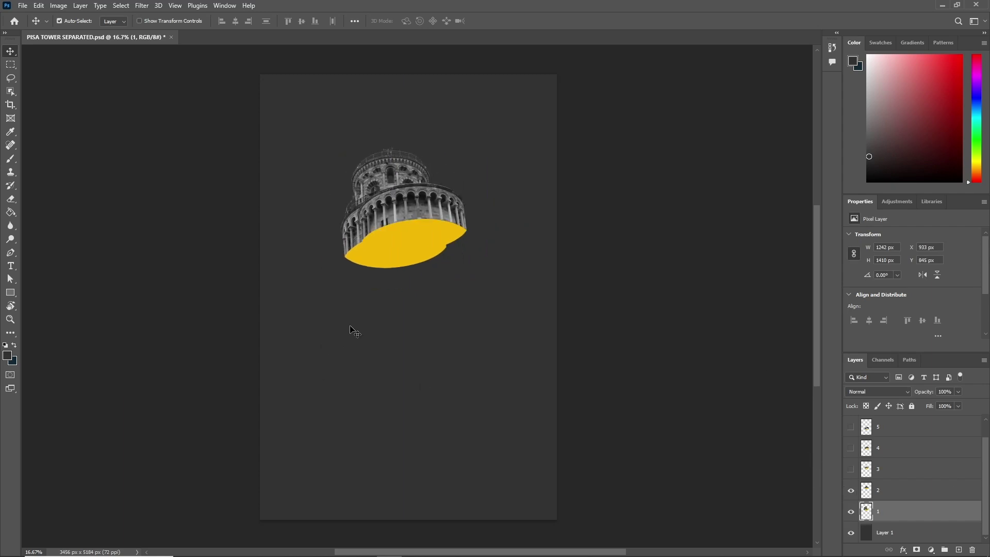
drag(438, 207, 429, 308)
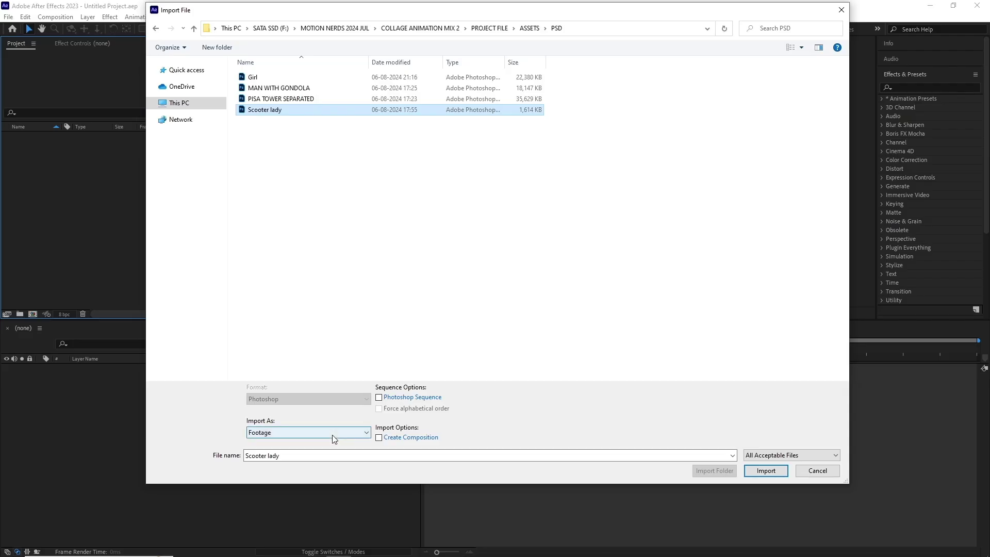
Import the Scooter lady PSD as Composition - Retain Layer Sizes
click(332, 435)
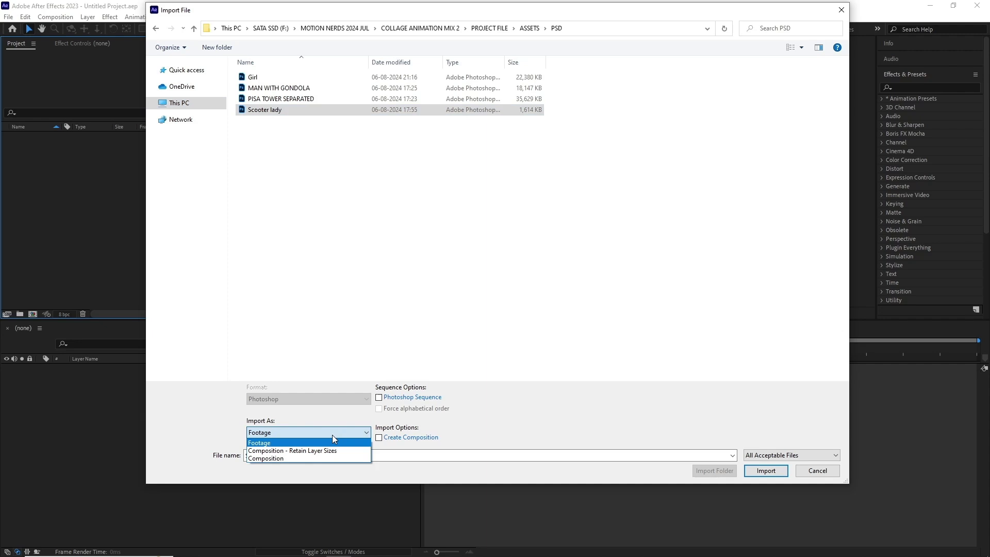
click(339, 451)
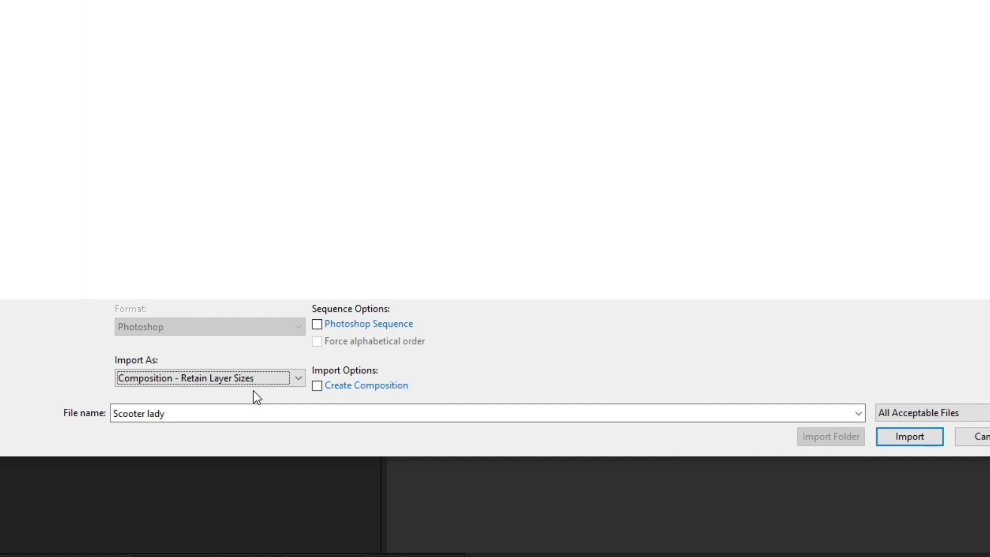
click(910, 437)
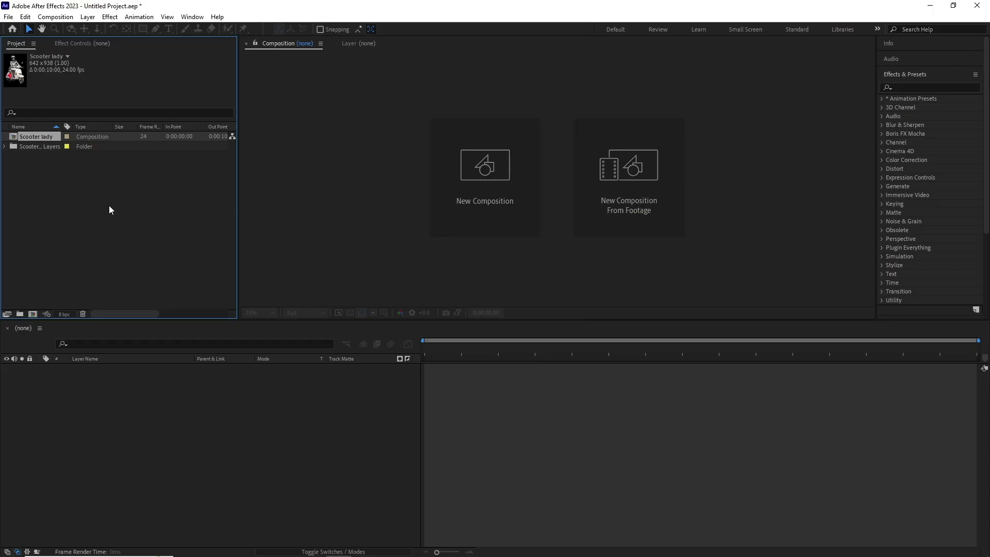
Open the Scooter lady composition and reposition Layer 0 copy in the viewer
double_click(24, 138)
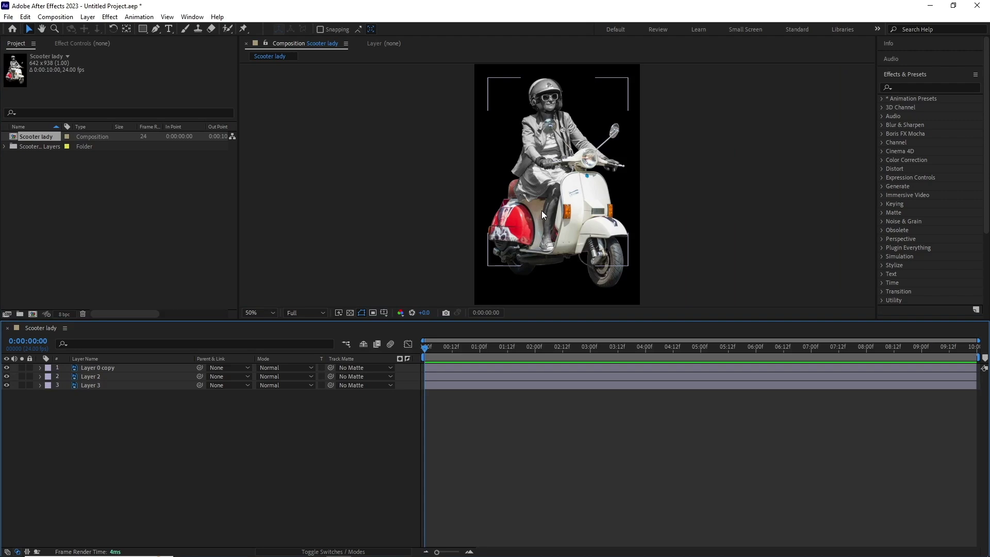
mouse_move(541, 211)
mouse_down()
mouse_move(547, 161)
mouse_move(543, 174)
mouse_move(556, 172)
mouse_up()
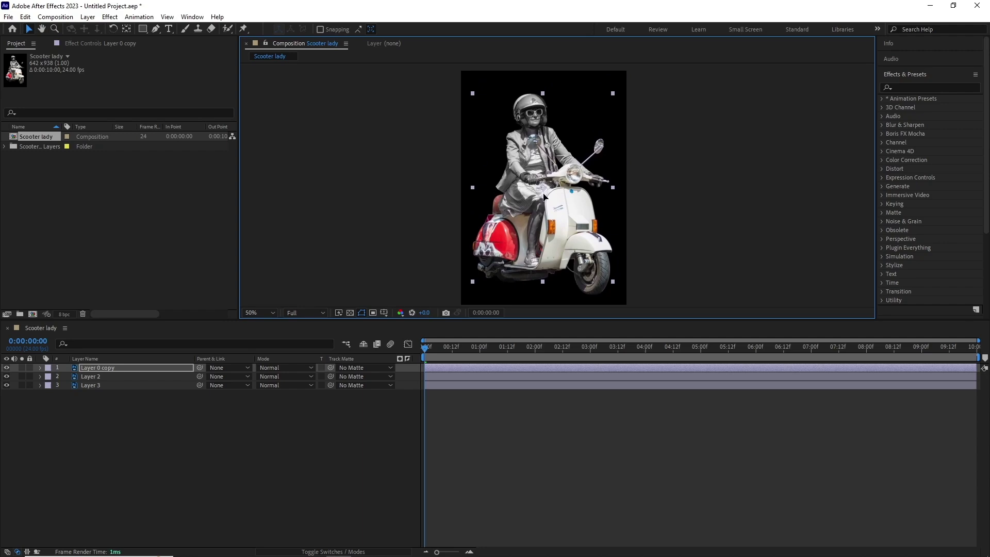
drag(556, 172, 546, 194)
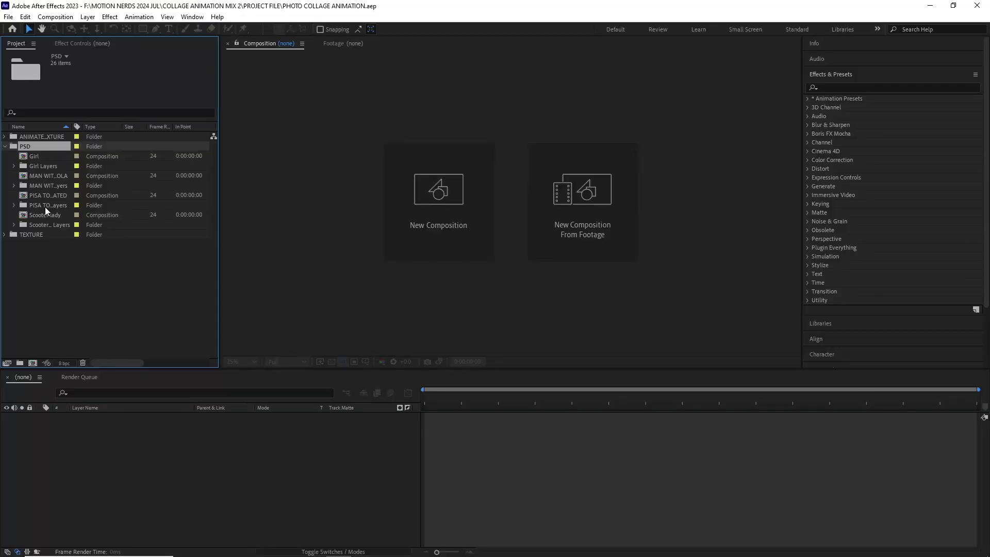
Select the Scooter lady, then the PISA TOWER SEPARATED composition, in the Project panel
click(45, 214)
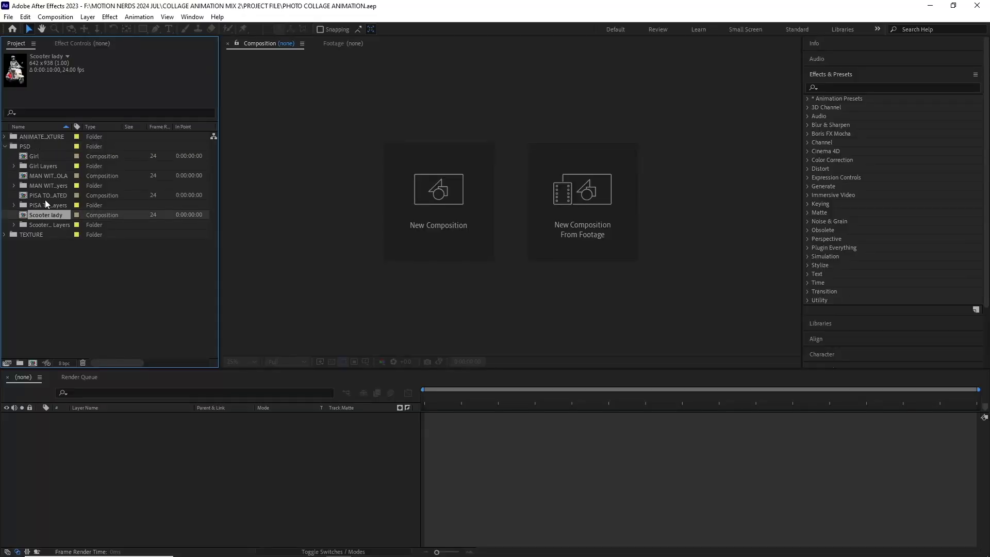
click(45, 195)
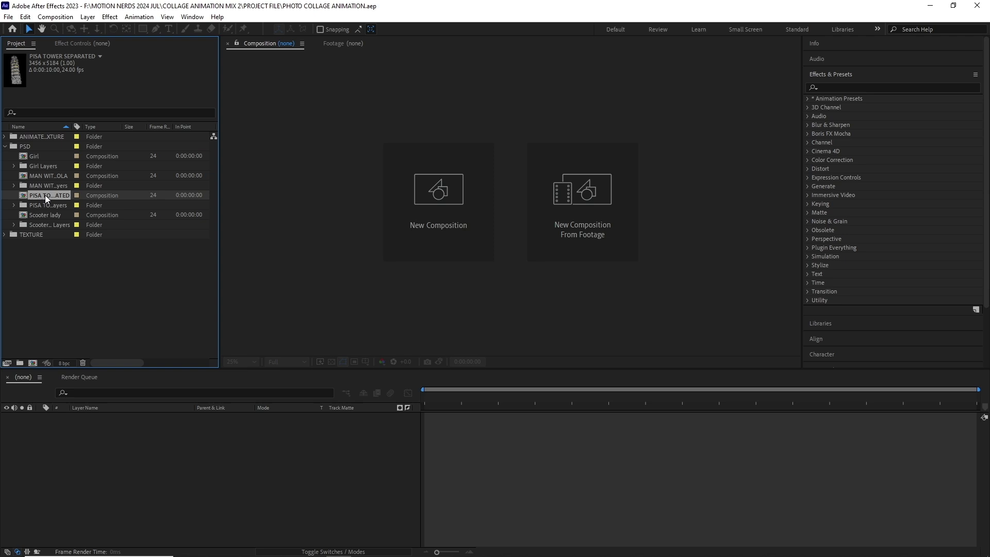
Open PISA TOWER SEPARATED and step the selection up through the tower layers
double_click(45, 195)
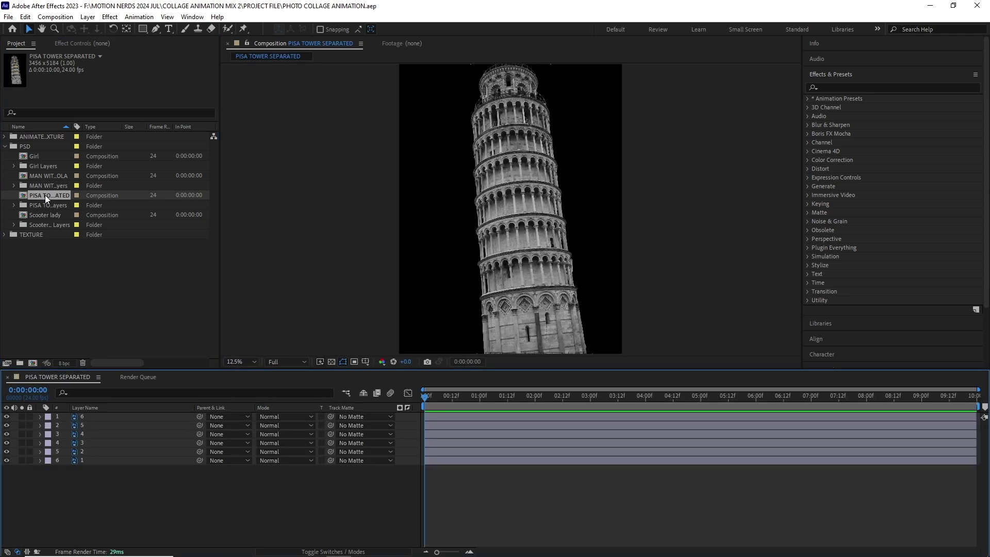
scroll(488, 226, down, 1)
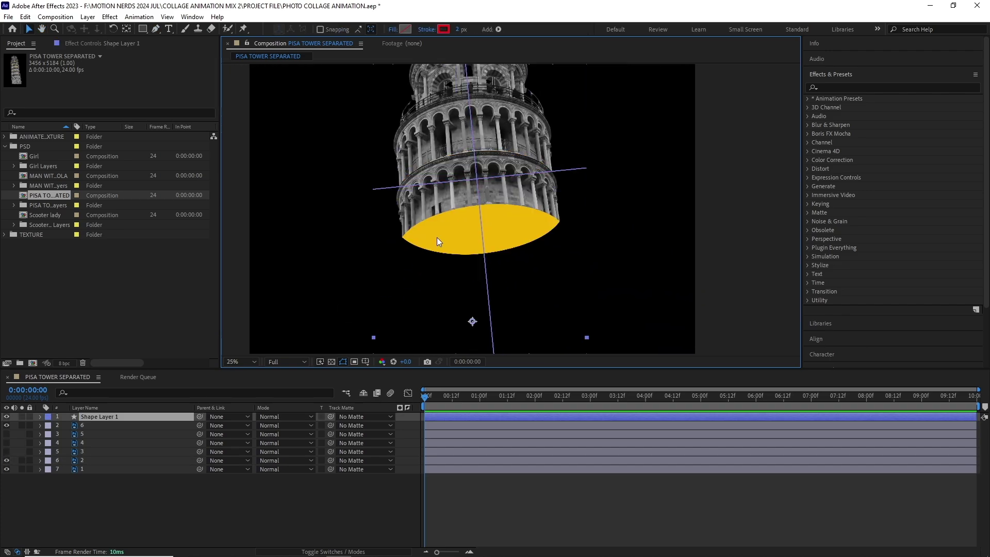
scroll(353, 303, up, 1)
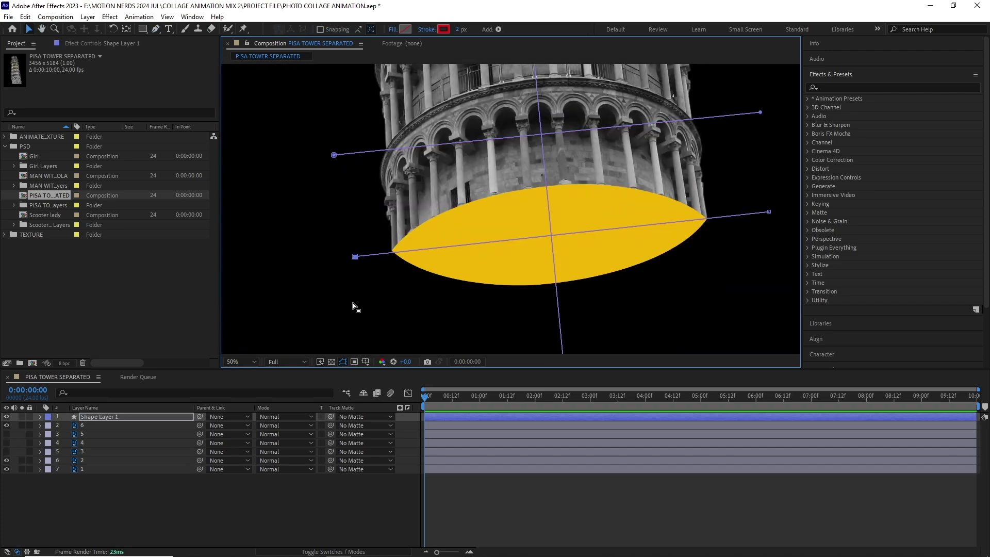
scroll(625, 215, up, 1)
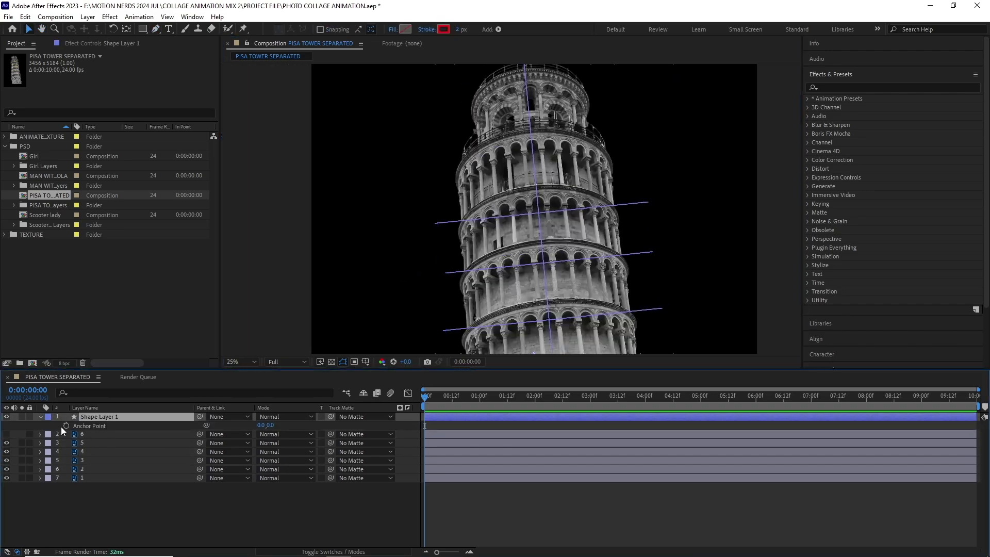
scroll(462, 308, down, 1)
key(ctrl+Up)
scroll(471, 265, down, 1)
key(ctrl+Up)
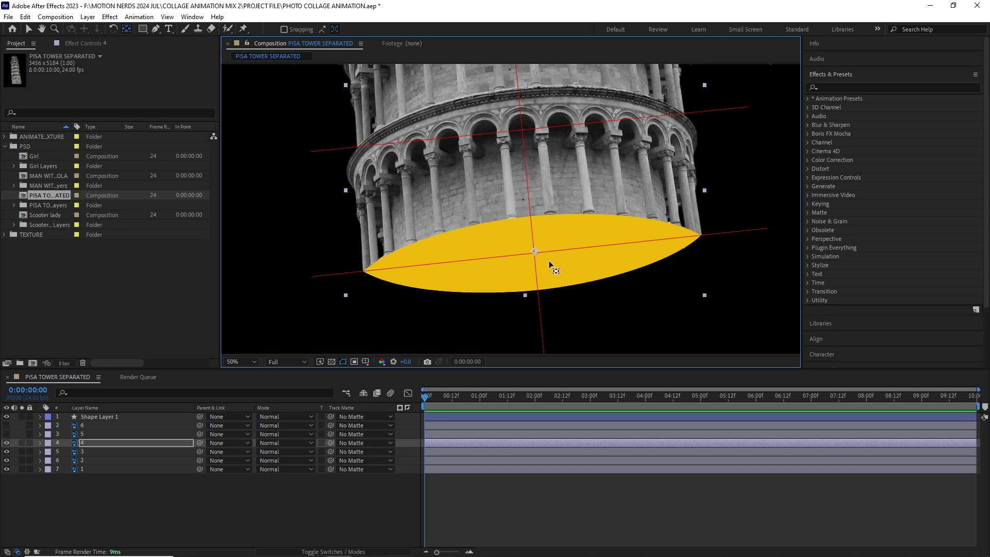
key(ctrl+Up)
key(ctrl+Up)
scroll(503, 173, down, 2)
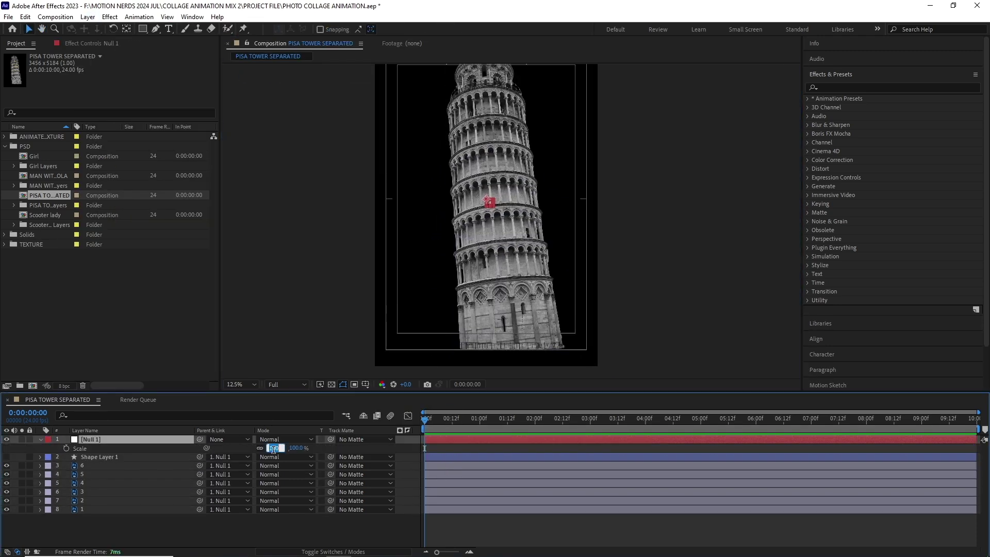
Parent the tower layers to a new null scaled to 50%, then select all tower sections
click(133, 440)
key(s)
drag(270, 448, 554, 242)
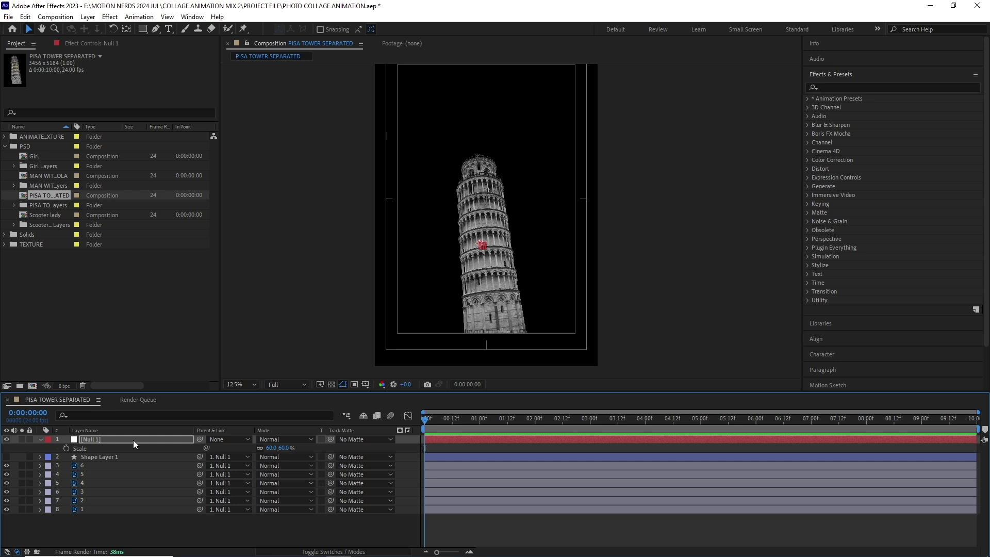
key(Return)
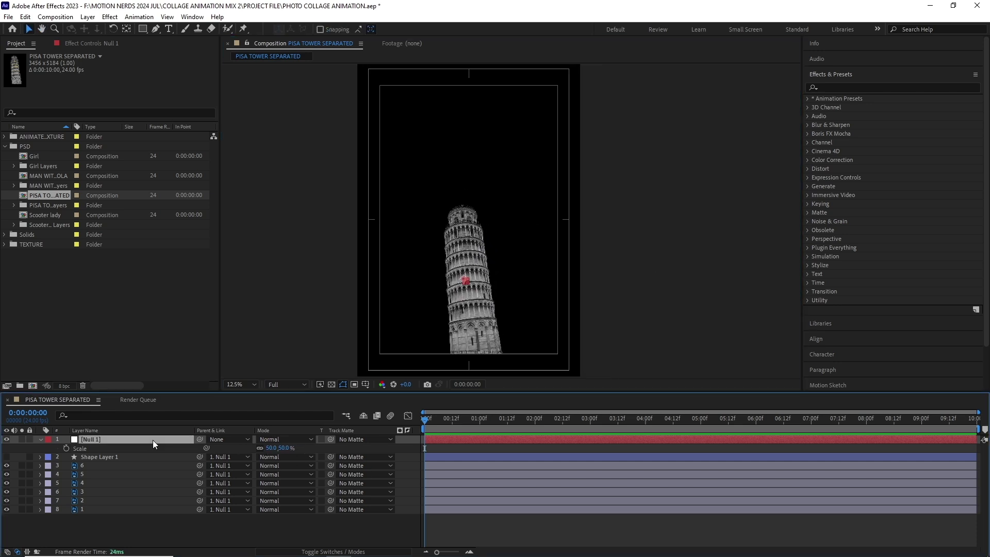
key(s)
click(86, 457)
shift+click(90, 501)
Show Position on the tower layers and keyframe it at 0 and 15 frames
key(p)
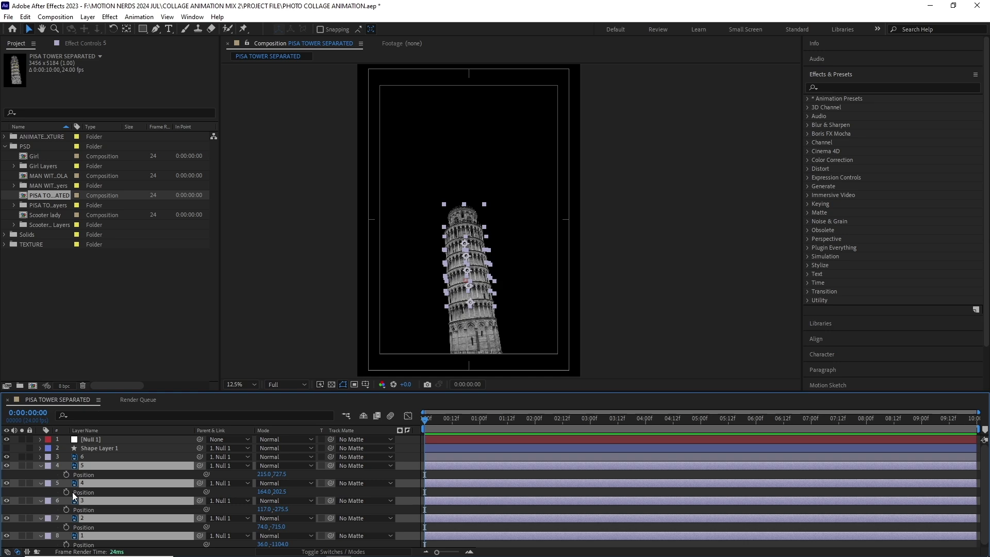
click(66, 474)
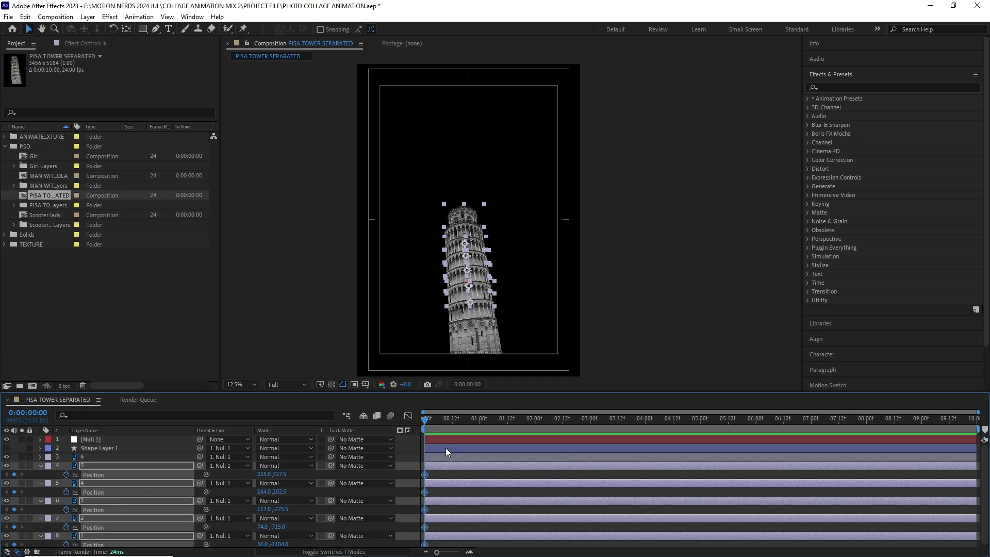
drag(453, 420, 459, 421)
click(14, 474)
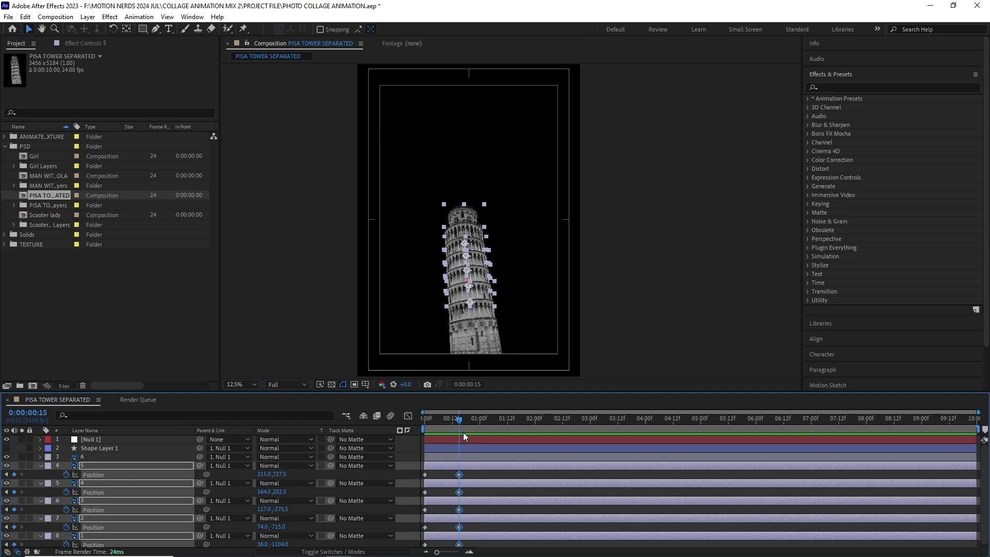
Add Position keyframes at about 1:06 to each tower piece, from layer 4 to the top
drag(465, 423, 487, 427)
key(Page_Down)
key(Page_Down)
click(425, 474)
key(ctrl+c)
key(ctrl+v)
click(425, 492)
key(ctrl+c)
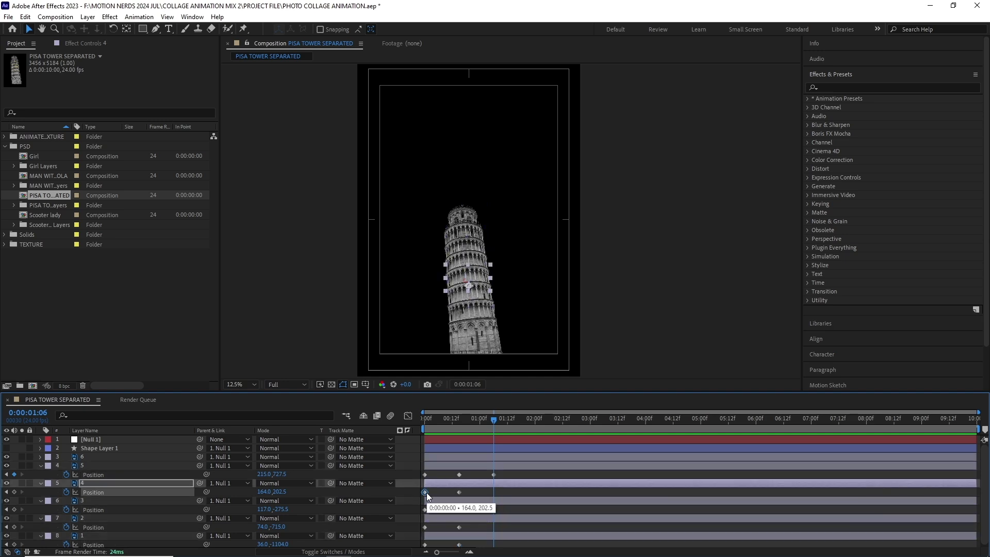
key(ctrl+v)
click(425, 510)
key(ctrl+c)
key(ctrl+v)
click(424, 526)
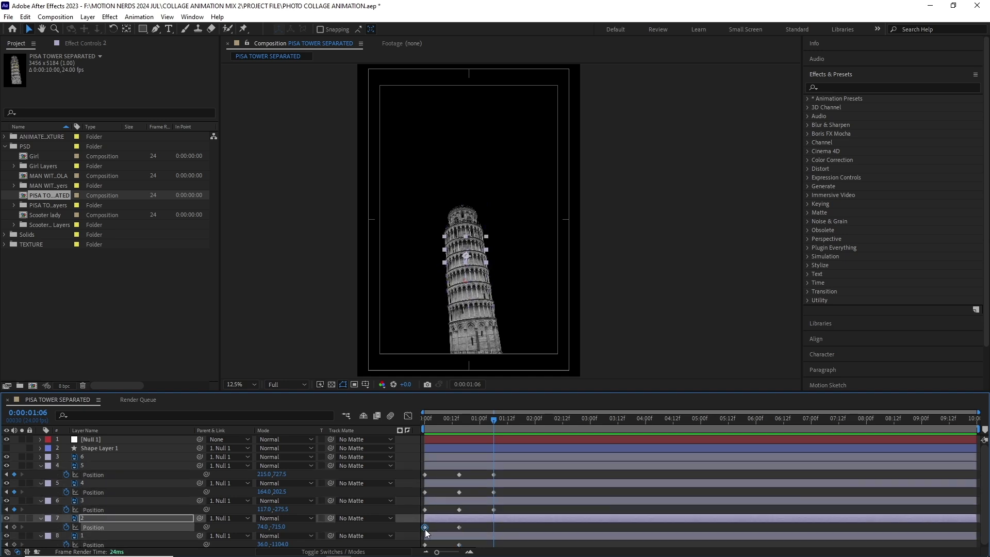
key(ctrl+c)
key(ctrl+v)
click(425, 544)
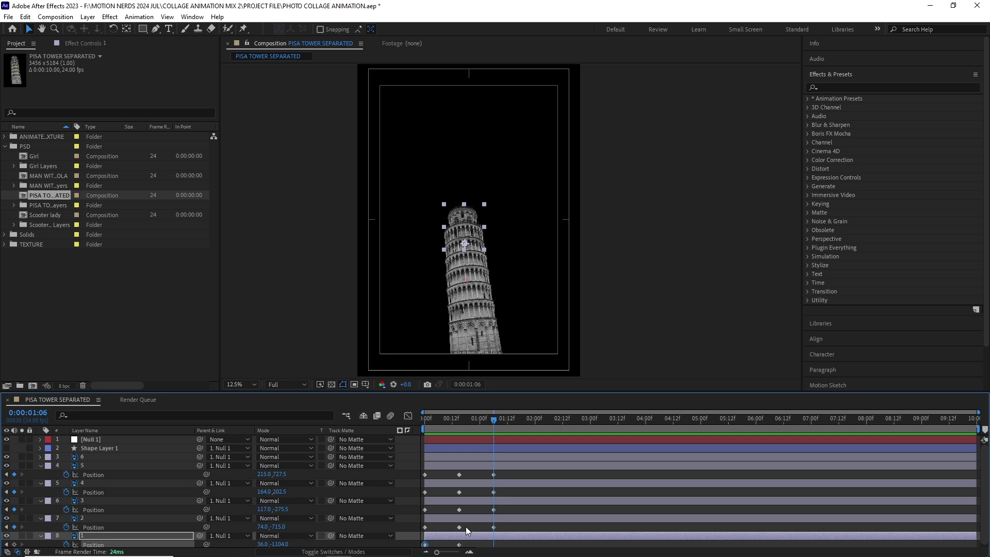
At 0:15, spread the tower pieces upward, then apply Easy Ease to all keyframes
drag(486, 419, 443, 425)
drag(464, 216, 457, 167)
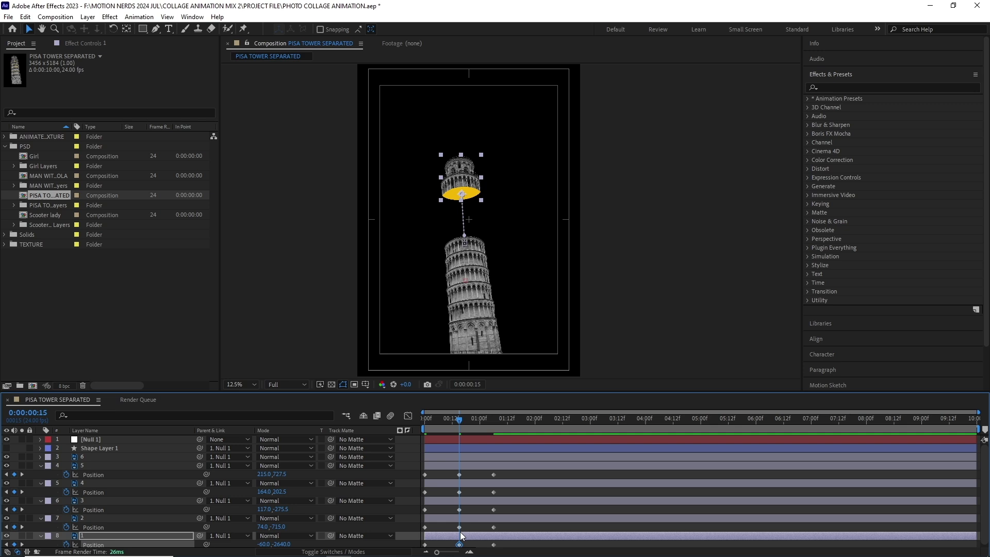
drag(464, 236, 462, 203)
drag(464, 255, 464, 230)
drag(462, 159, 458, 139)
drag(462, 202, 460, 171)
drag(464, 230, 463, 202)
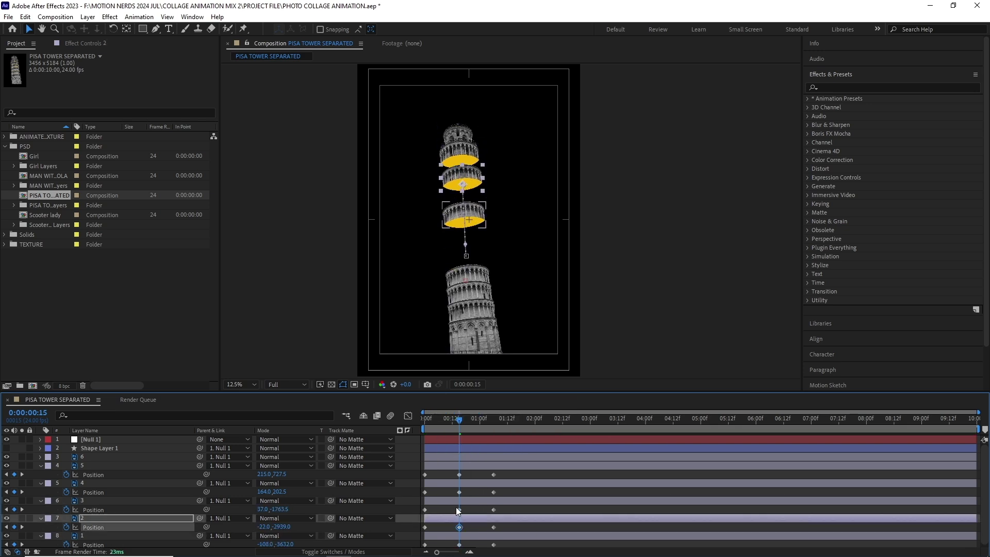
drag(466, 271, 464, 230)
drag(468, 290, 468, 261)
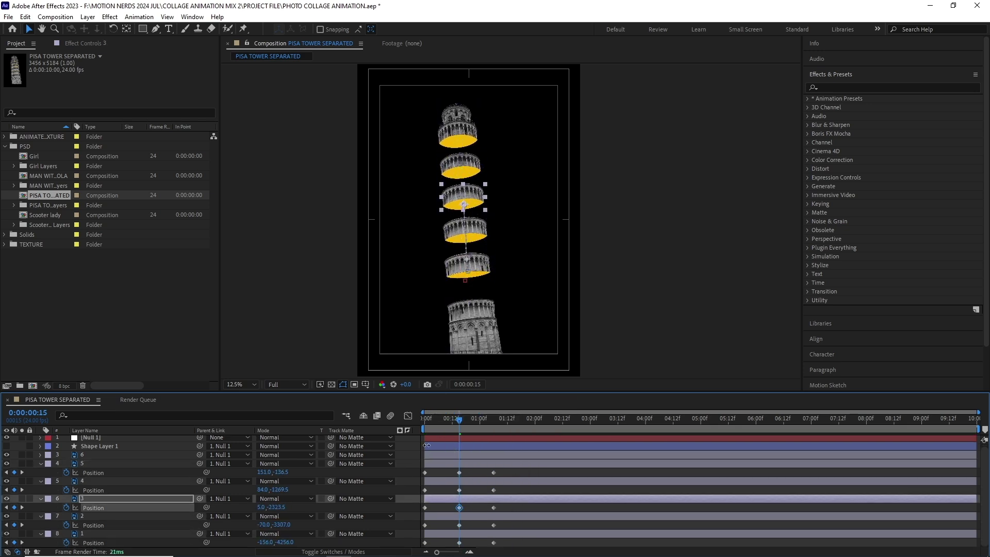
drag(507, 550, 417, 461)
key(F9)
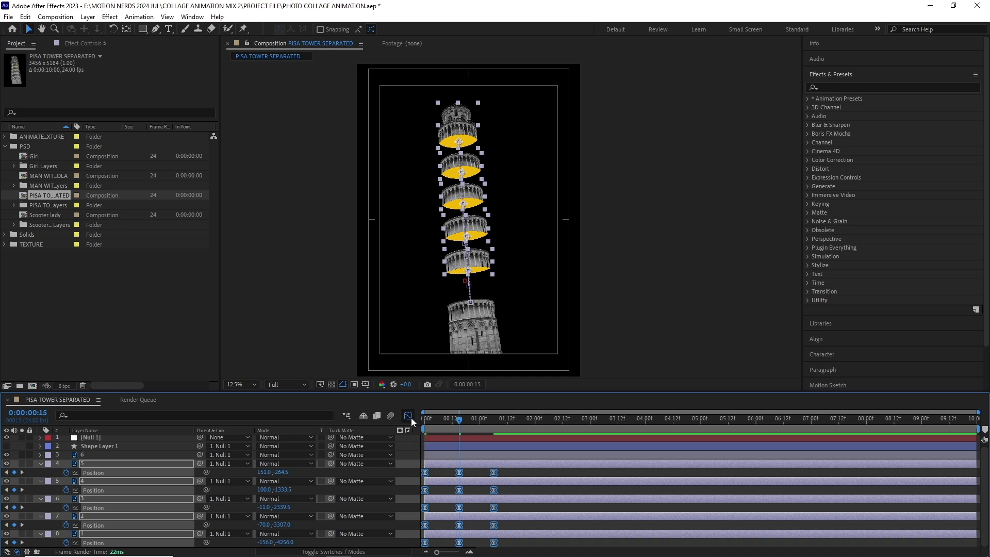
Reshape the Graph Editor influence handles so the pieces burst apart faster
click(411, 418)
scroll(514, 506, up, 3)
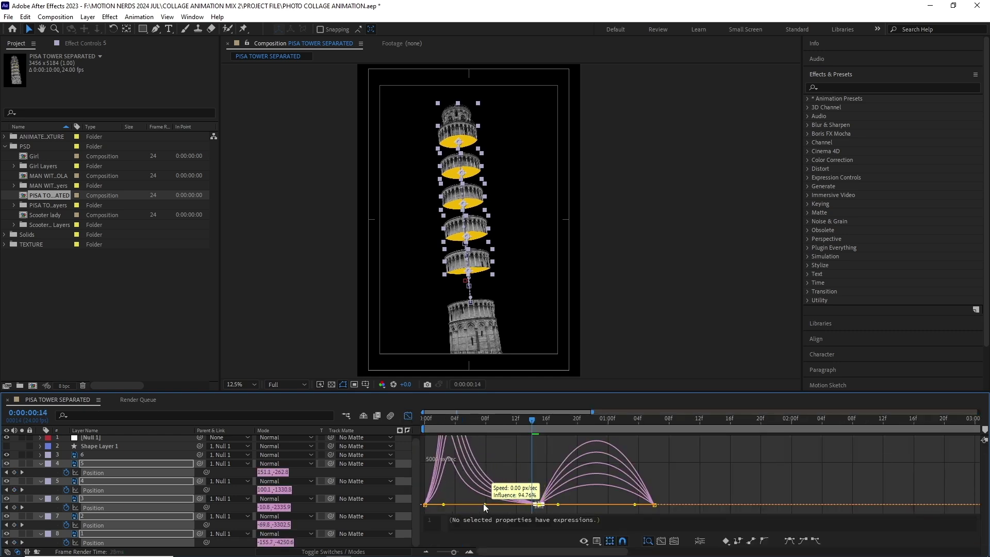
drag(514, 505, 482, 505)
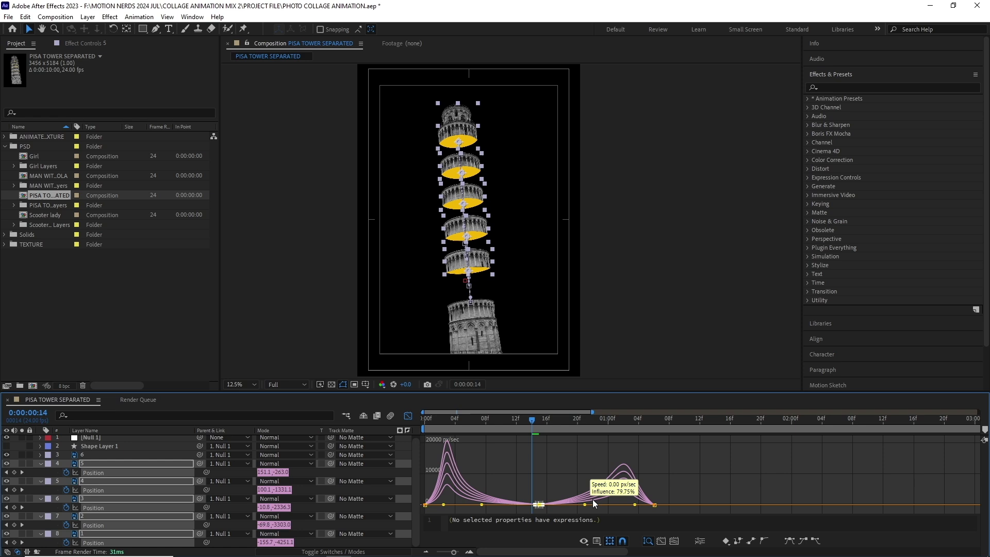
drag(558, 508, 609, 504)
click(542, 459)
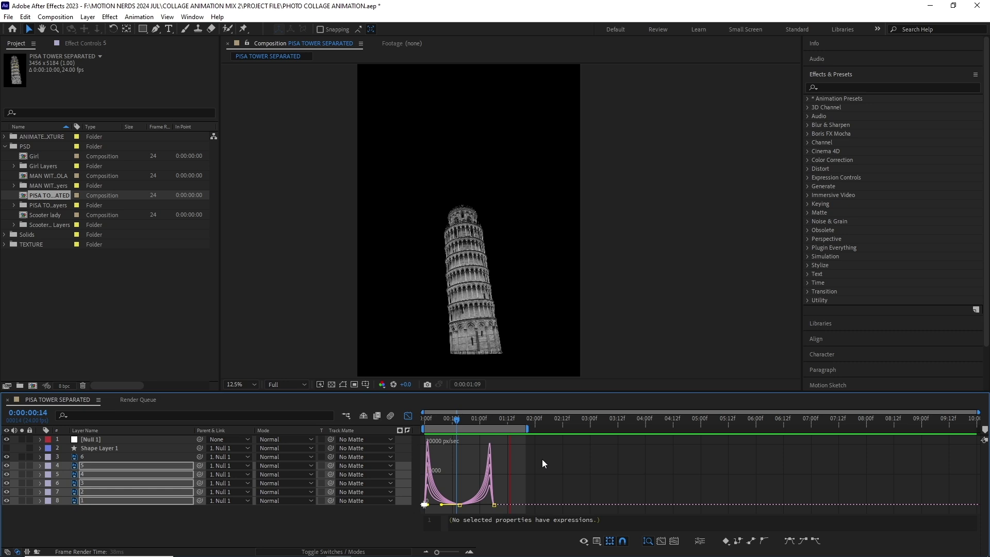
Tilt the pieces to 11° rotation at 0:15 with eased keyframes, then preview
key(shift+F3)
key(r)
click(460, 420)
shift+click(265, 490)
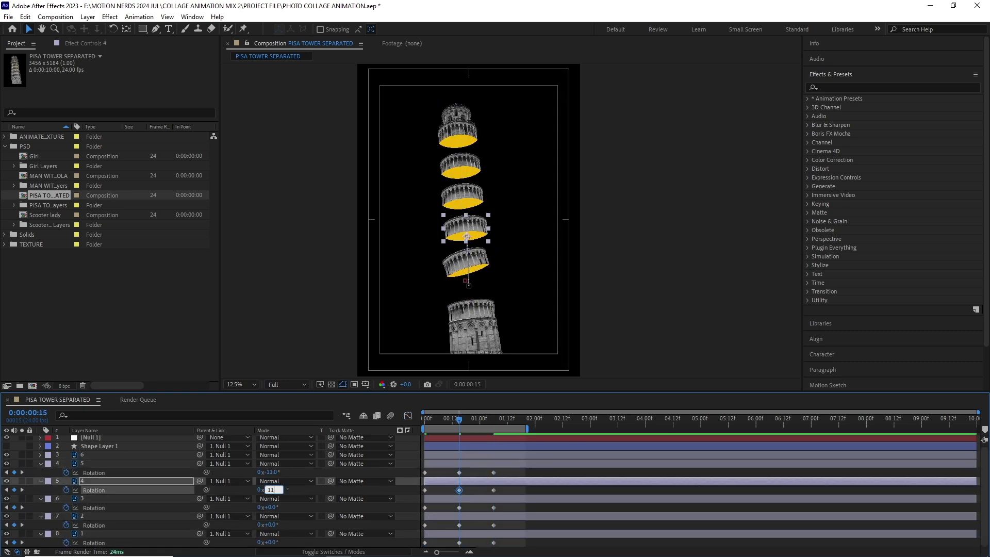
shift+click(265, 507)
shift+click(265, 543)
drag(266, 543, 282, 542)
key(shift+F3)
drag(446, 552, 452, 552)
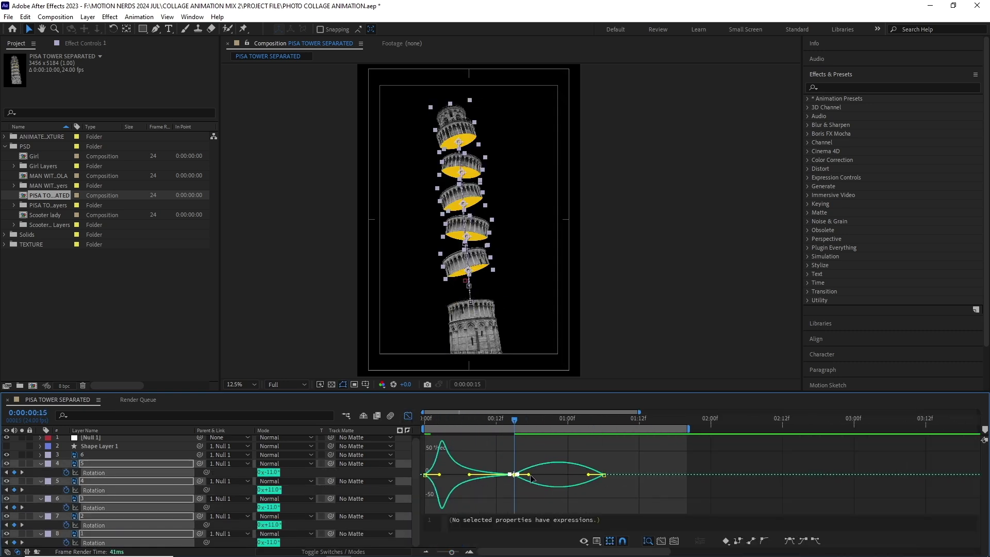
key(Home)
key(space)
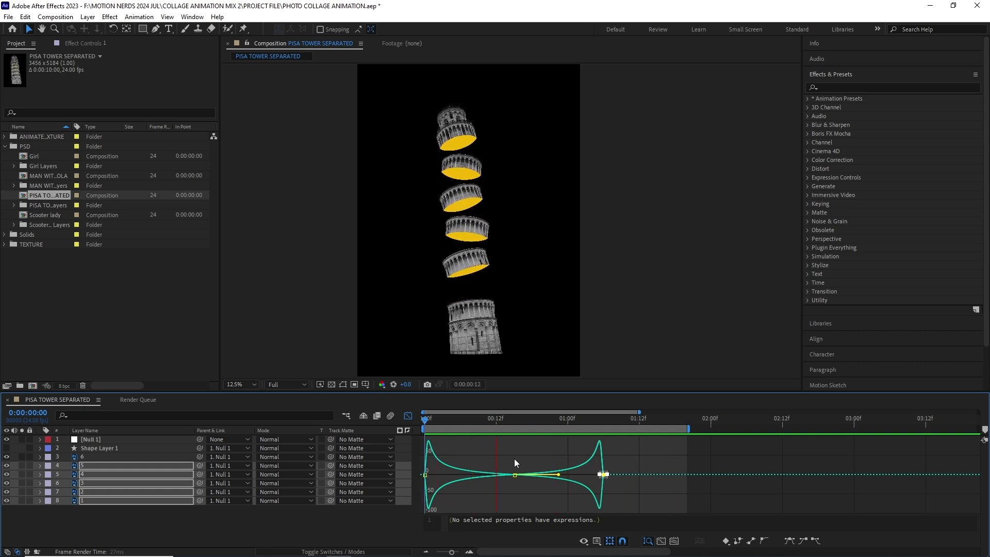
key(shift+F3)
Paste each piece's separation keyframes later on the timeline and preview the repeats
drag(546, 432, 670, 424)
key(ctrl+v)
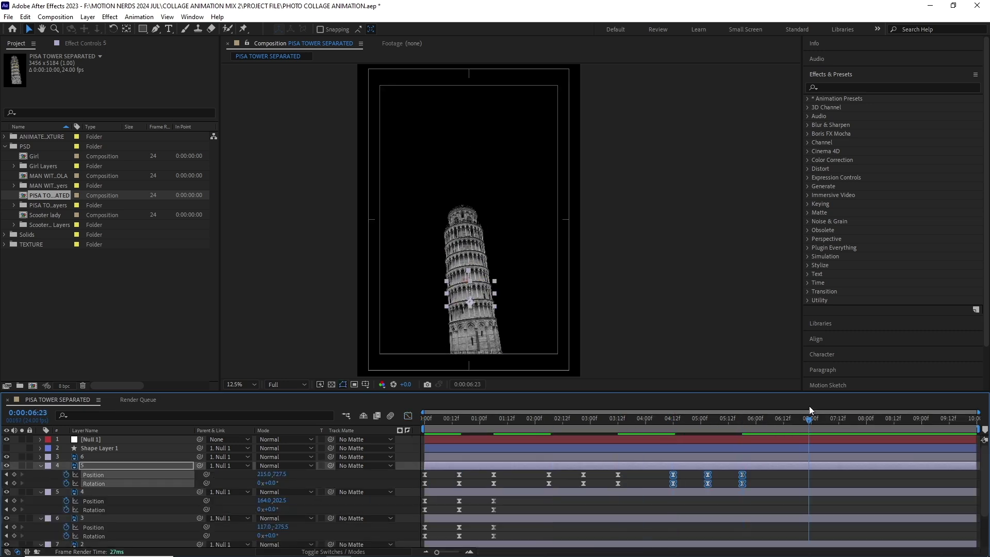
key(ctrl+v)
key(ctrl+v)
key(ctrl+Down)
click(533, 431)
key(ctrl+v)
key(ctrl+v)
key(ctrl+v)
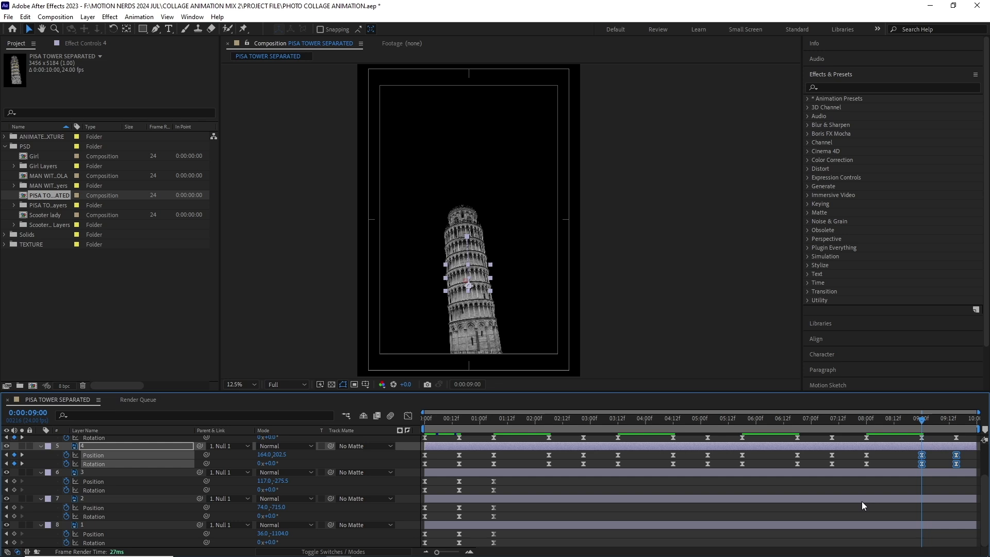
click(666, 422)
key(ctrl+v)
key(ctrl+v)
key(ctrl+v)
key(ctrl+v)
key(ctrl+v)
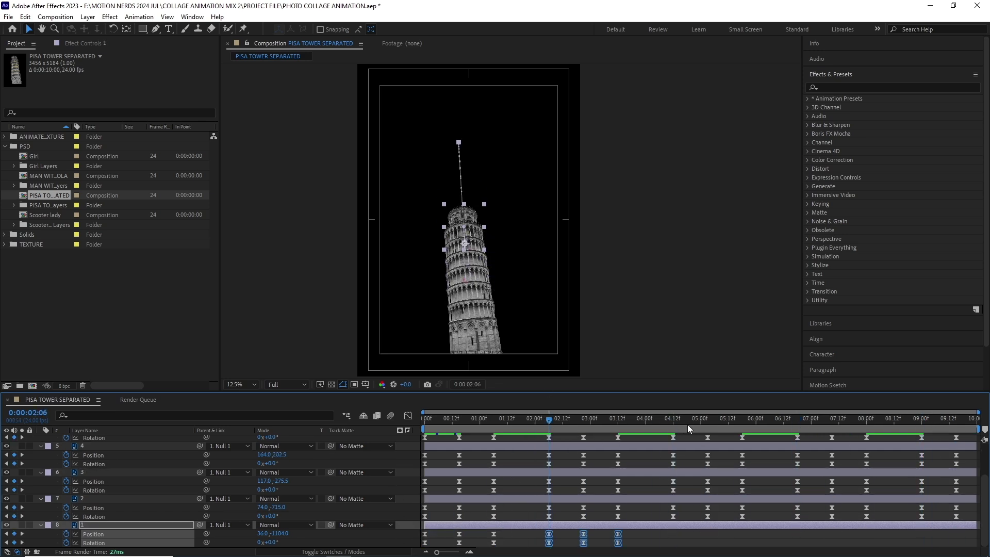
key(space)
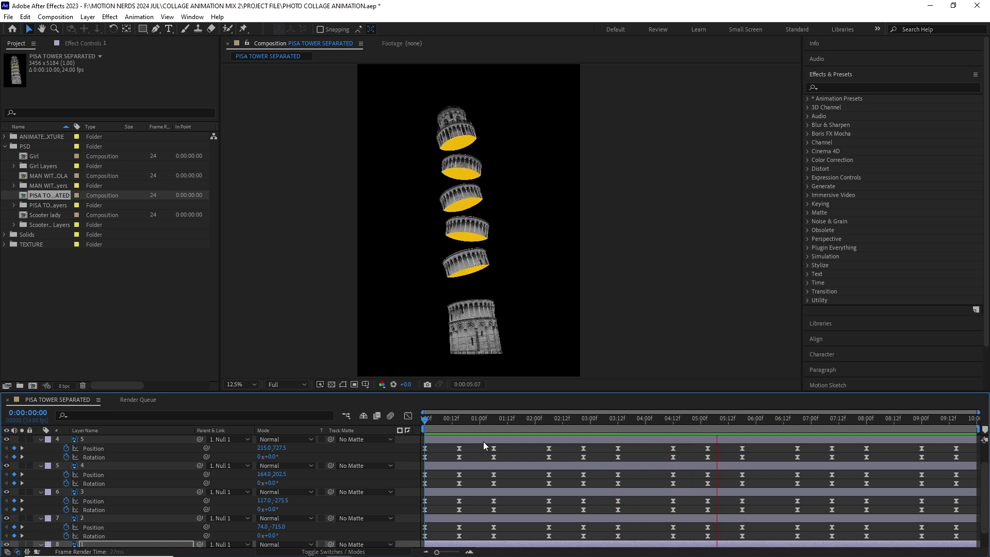
mouse_move(453, 199)
mouse_down()
mouse_move(430, 204)
mouse_move(429, 214)
mouse_up()
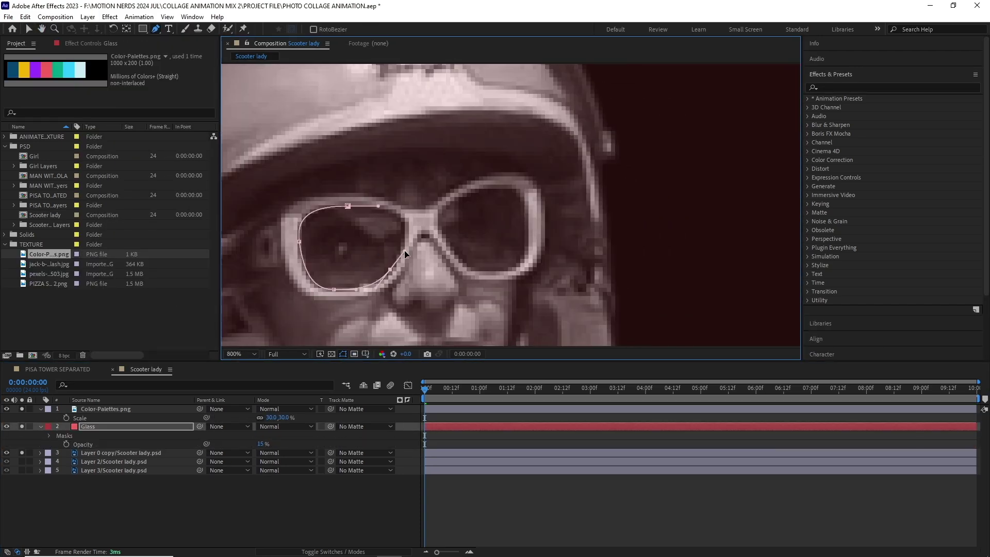
Close the pen mask around the sunglasses lenses on the Glass solid
click(347, 205)
scroll(405, 249, up, 3)
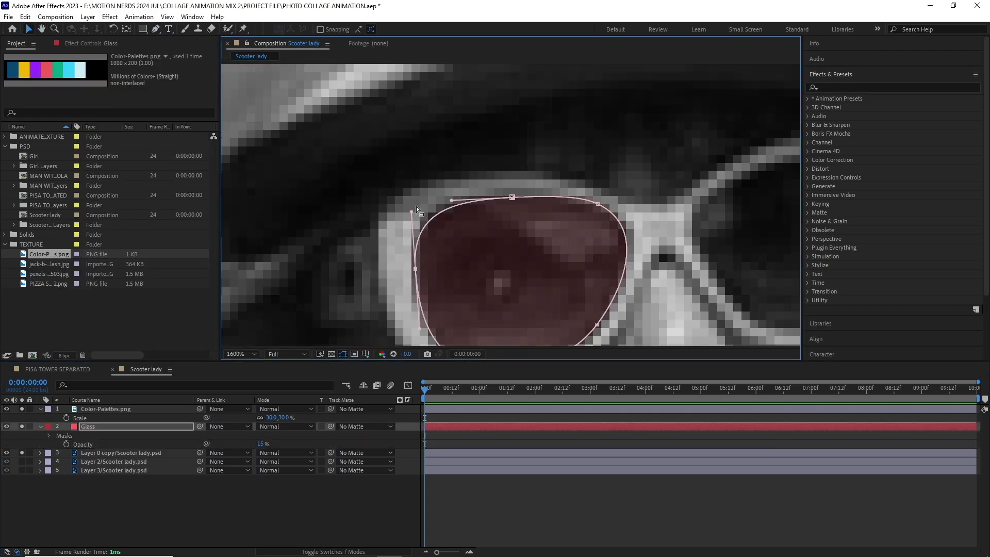
key(v)
drag(451, 223, 484, 201)
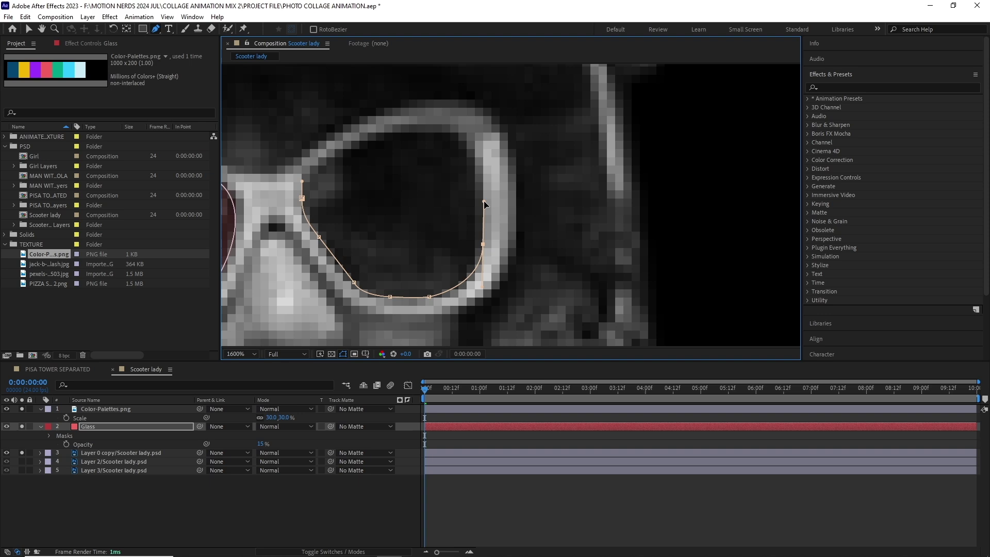
scroll(488, 205, up, 2)
scroll(488, 206, down, 2)
scroll(470, 243, down, 2)
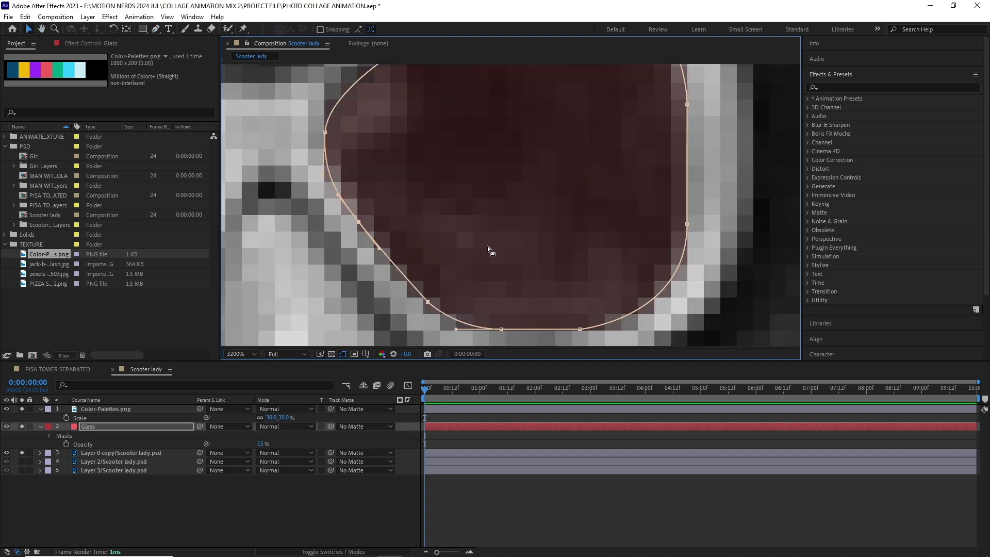
scroll(488, 249, down, 4)
Apply a Fill to the glasses with Color keyframes picked from palette swatches
click(109, 16)
click(275, 327)
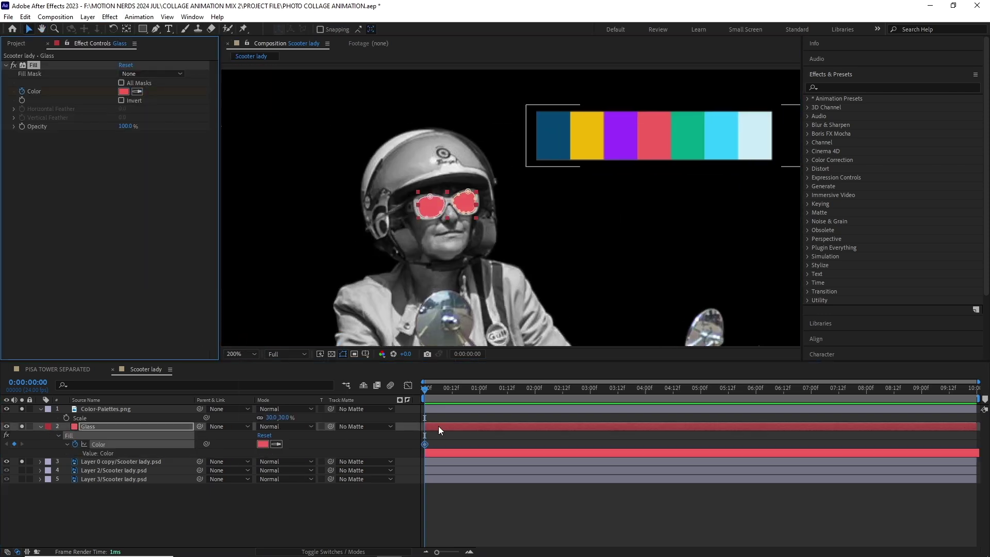
click(136, 91)
click(591, 139)
click(557, 143)
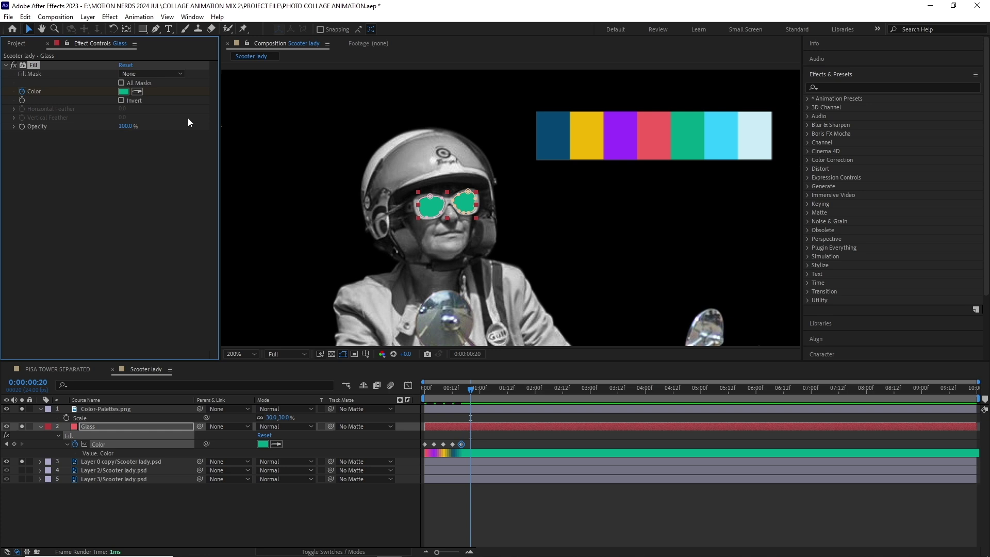
drag(461, 396, 72, 455)
scroll(479, 418, up, 3)
scroll(626, 399, down, 3)
Add a loopOut() expression to the Fill colour and preview the cycling glasses
alt+click(75, 444)
text(oopOut())
click(434, 428)
key(space)
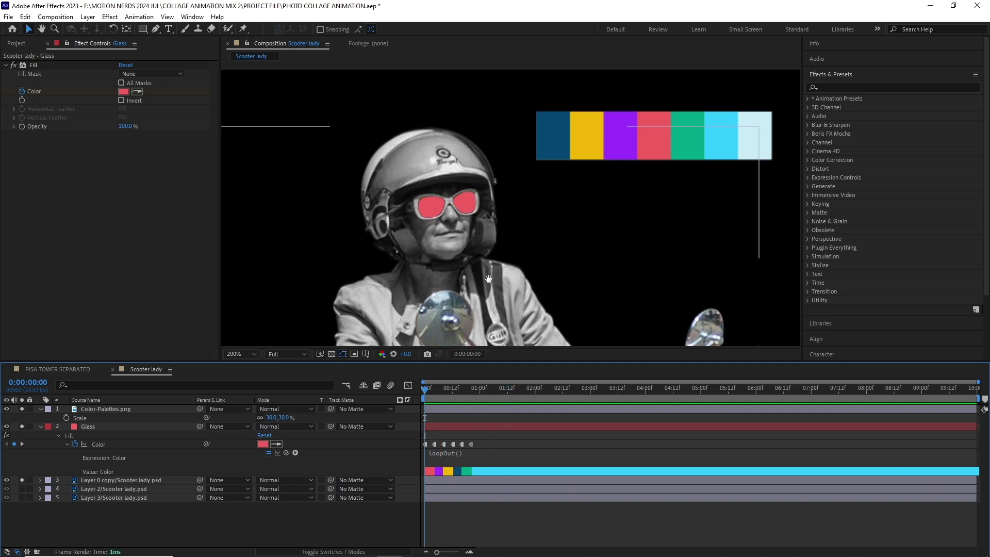
Add a semi-transparent Light layer with an oval mask over the scooter headlight
drag(438, 340, 423, 295)
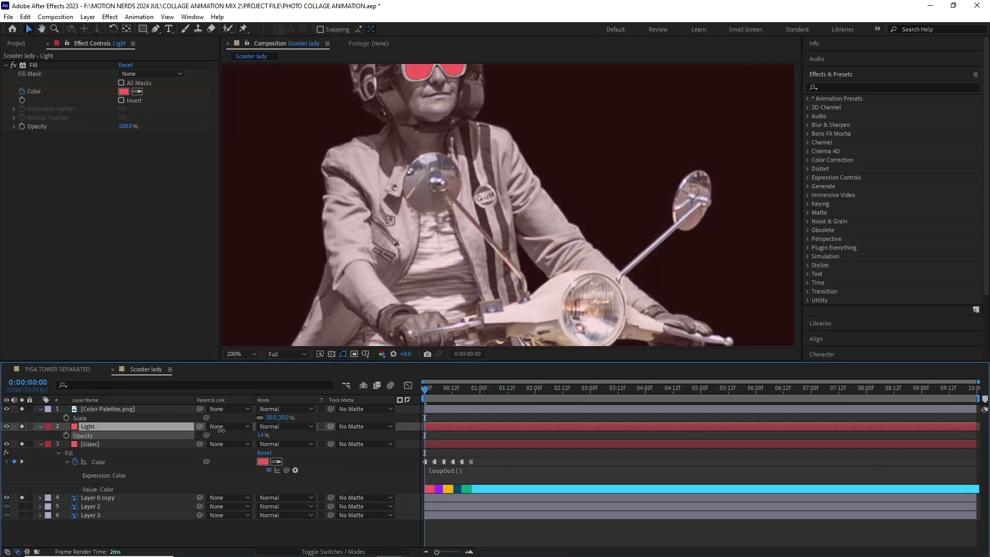
drag(142, 29, 163, 52)
scroll(474, 256, up, 2)
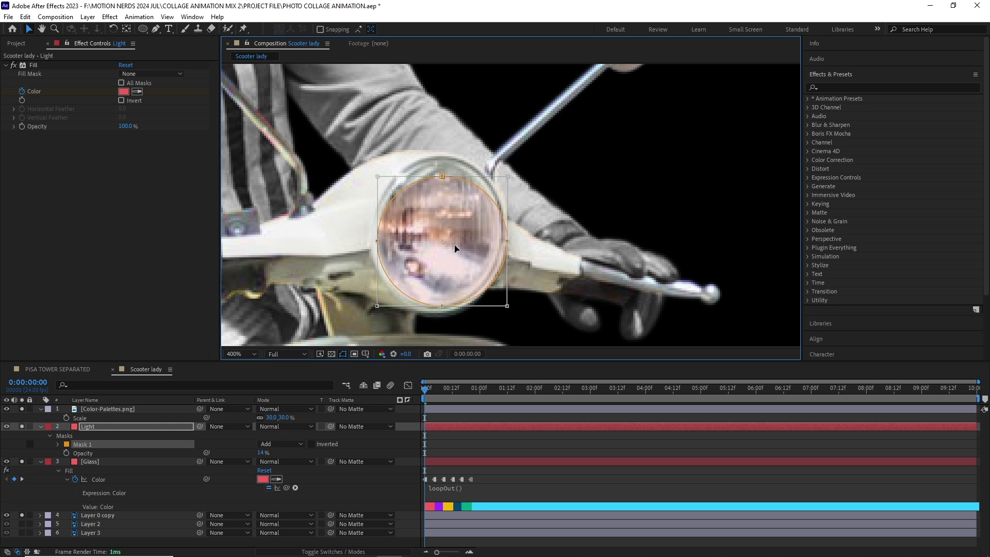
drag(378, 191, 508, 330)
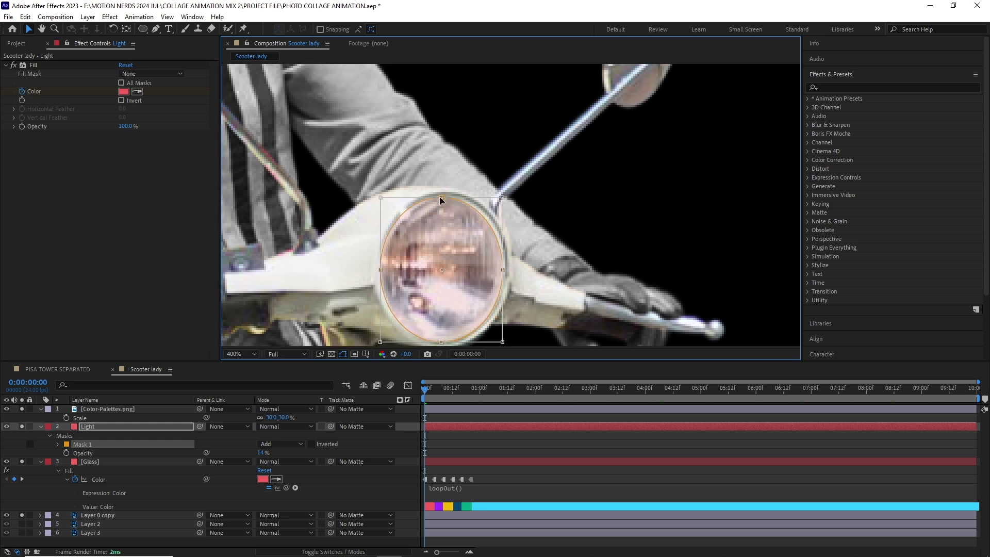
mouse_move(419, 251)
mouse_down()
mouse_move(420, 214)
mouse_move(430, 244)
mouse_up()
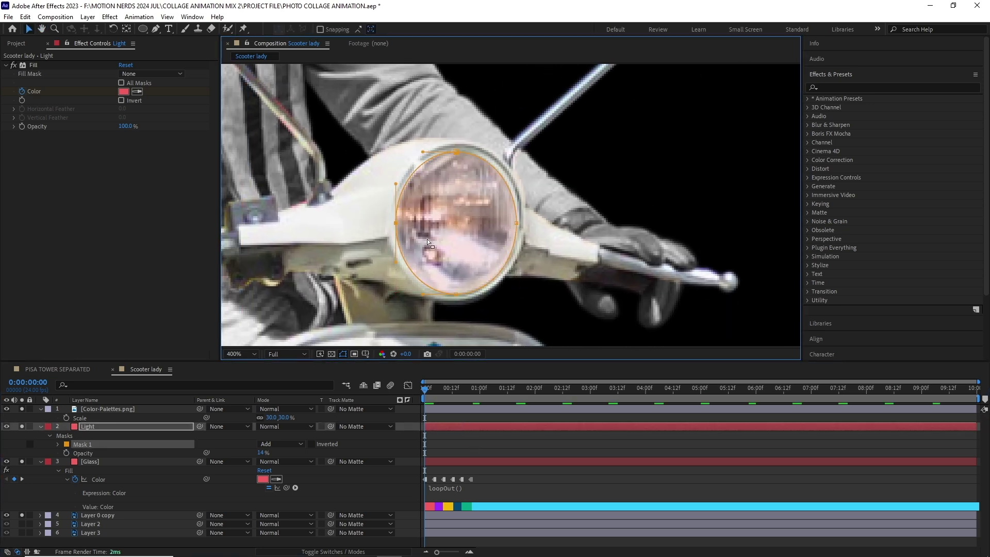
double_click(422, 160)
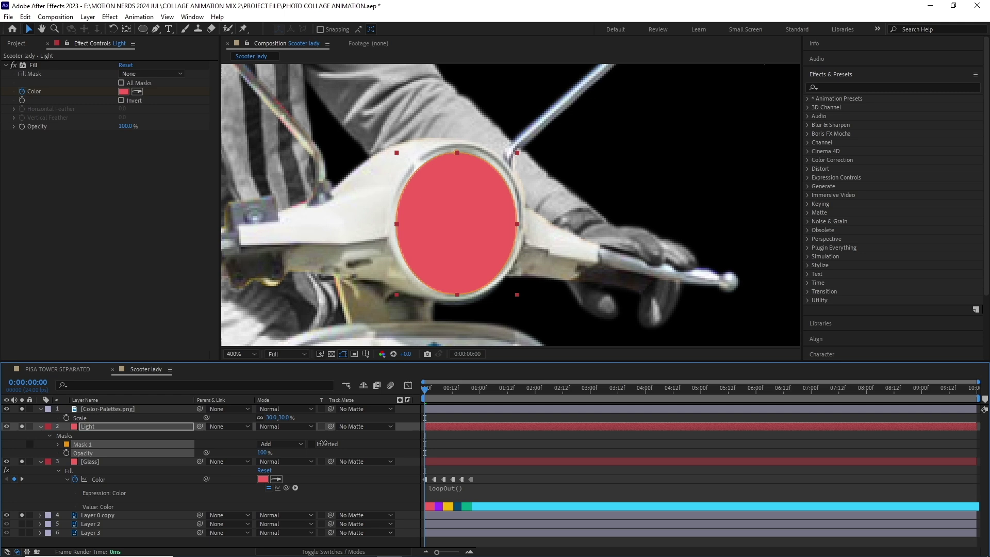
key(u)
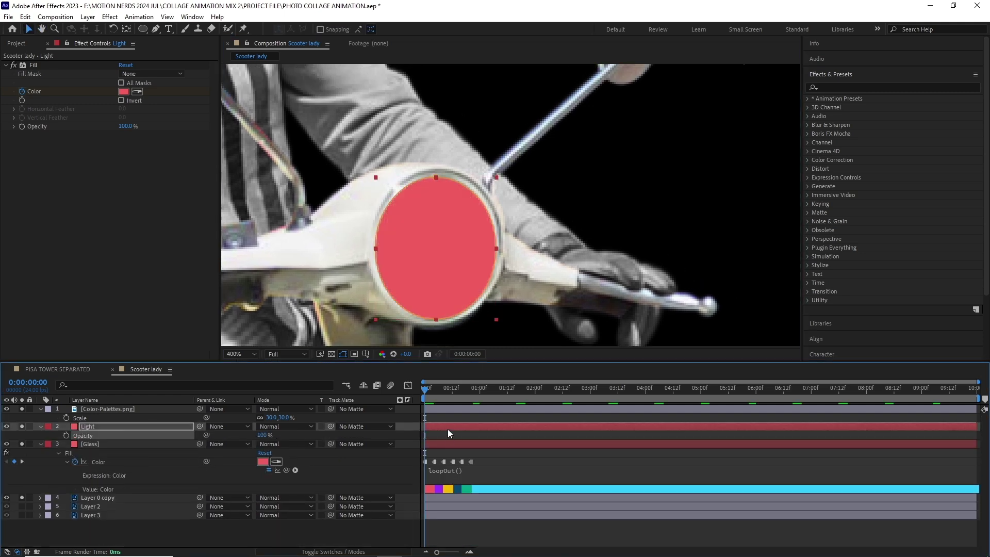
Check the Light and Glass colour keyframes over time, then select both layers
key(equal)
key(space)
key(space)
key(comma)
key(comma)
key(comma)
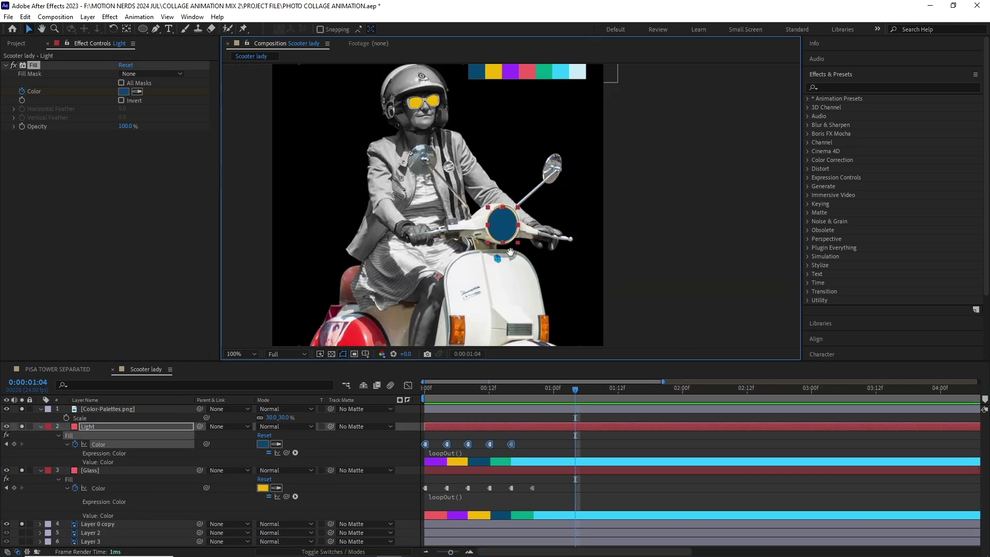
key(comma)
drag(664, 381, 976, 383)
key(u)
key(slash)
ctrl+click(96, 435)
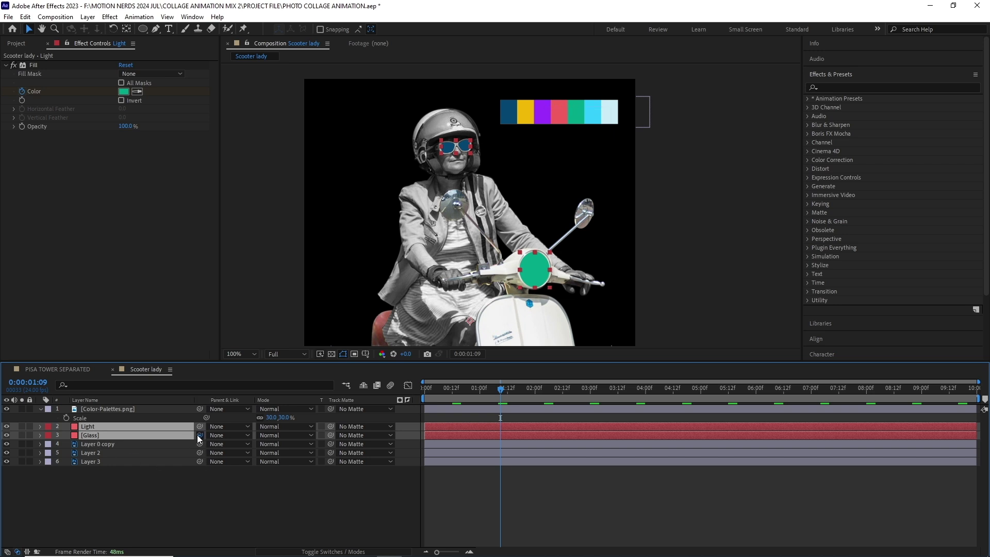
Parent Light and Glass to Layer 0 copy, add bounce keyframes with loopOut(), then preview
drag(199, 438, 131, 447)
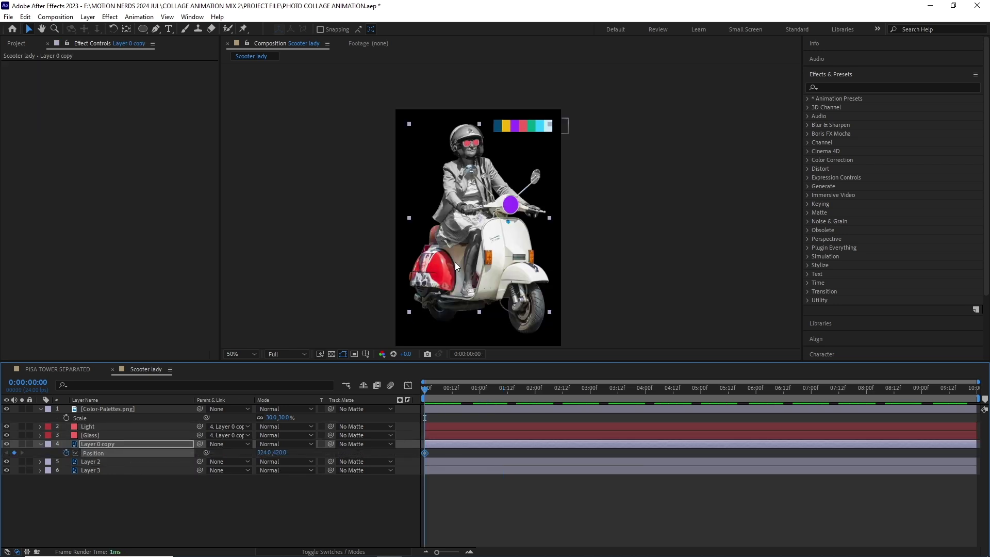
click(465, 448)
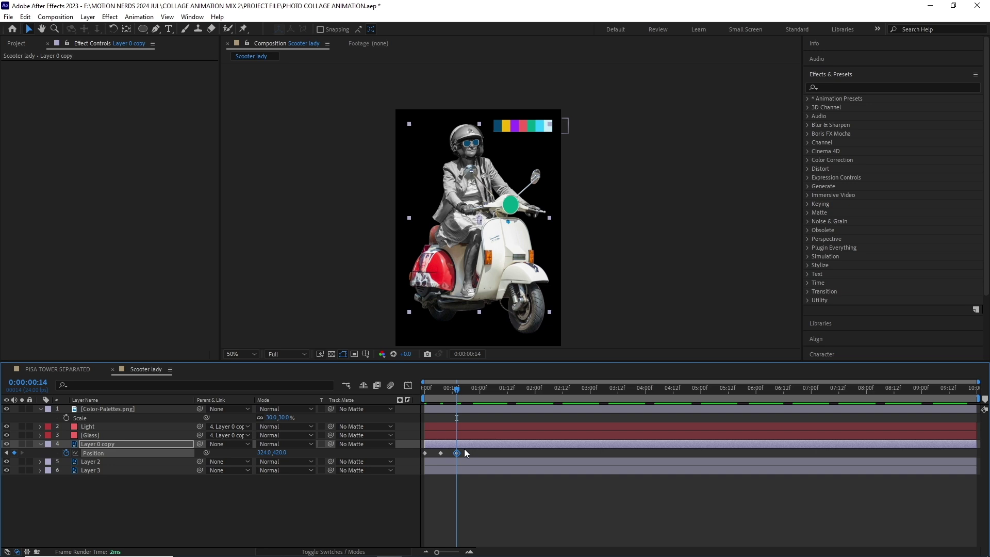
mouse_move(457, 388)
mouse_down()
mouse_move(440, 388)
mouse_move(461, 391)
mouse_up()
alt+click(67, 453)
text(loopOut())
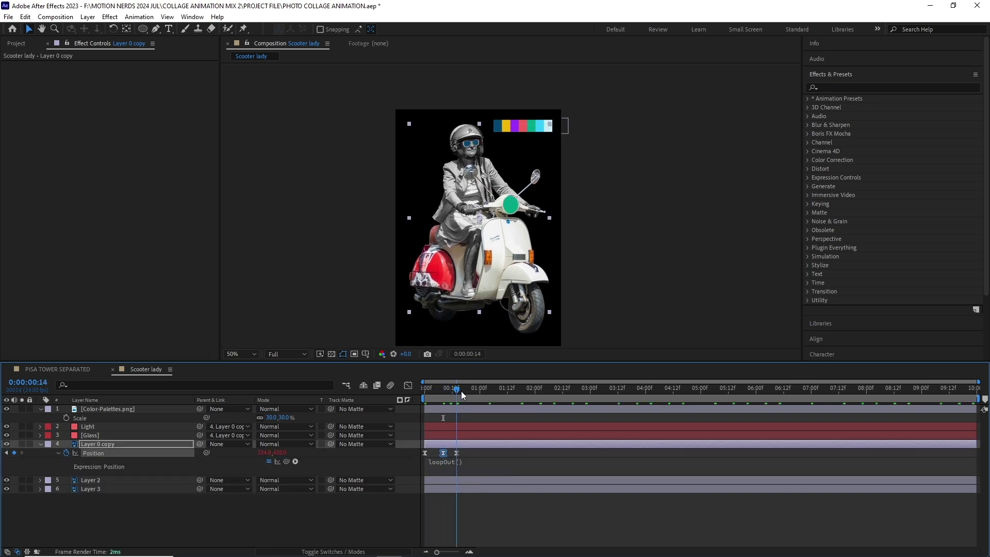
key(space)
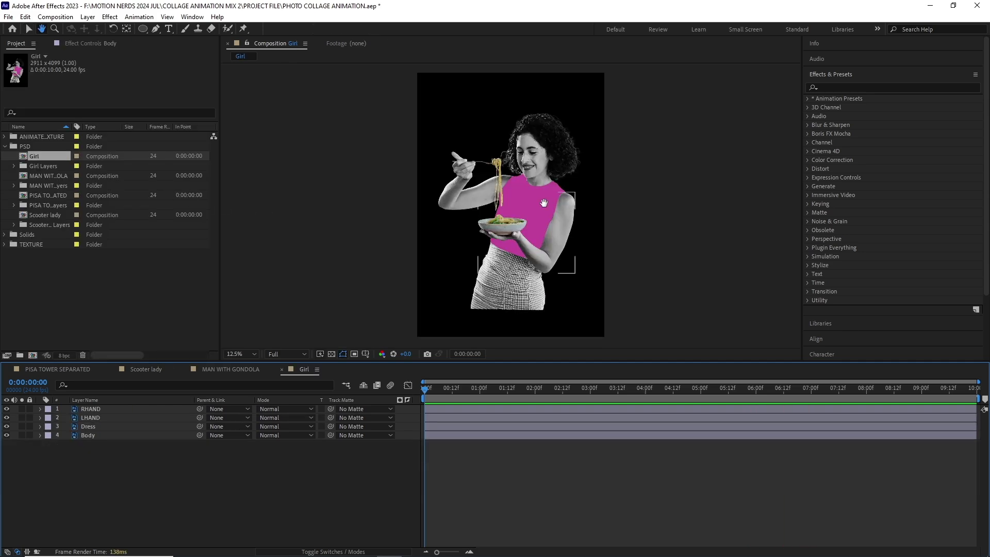
scroll(543, 203, up, 1)
scroll(526, 204, up, 1)
scroll(507, 202, up, 1)
scroll(485, 201, up, 1)
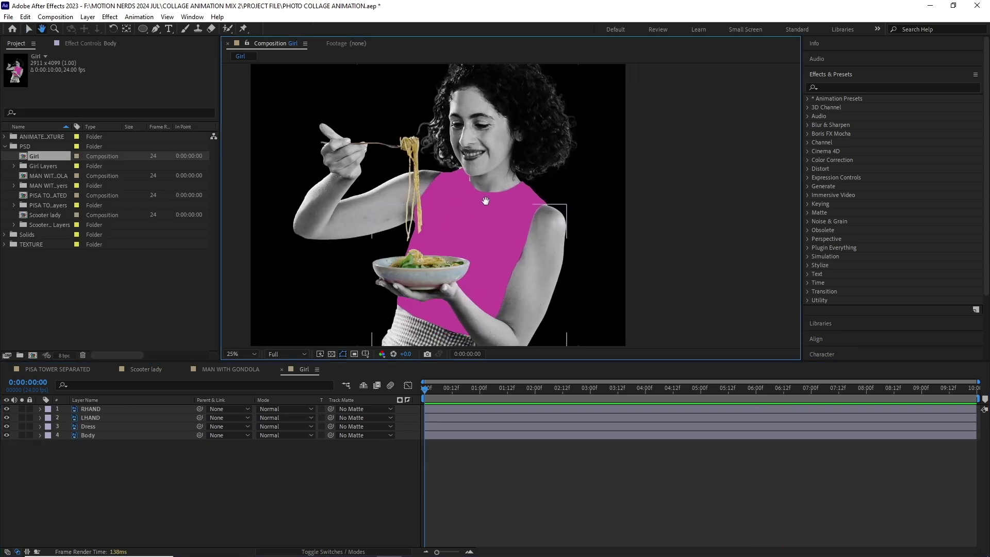
Keyframe the RHAND rotation and position so the right arm lifts the fork
click(518, 198)
key(r)
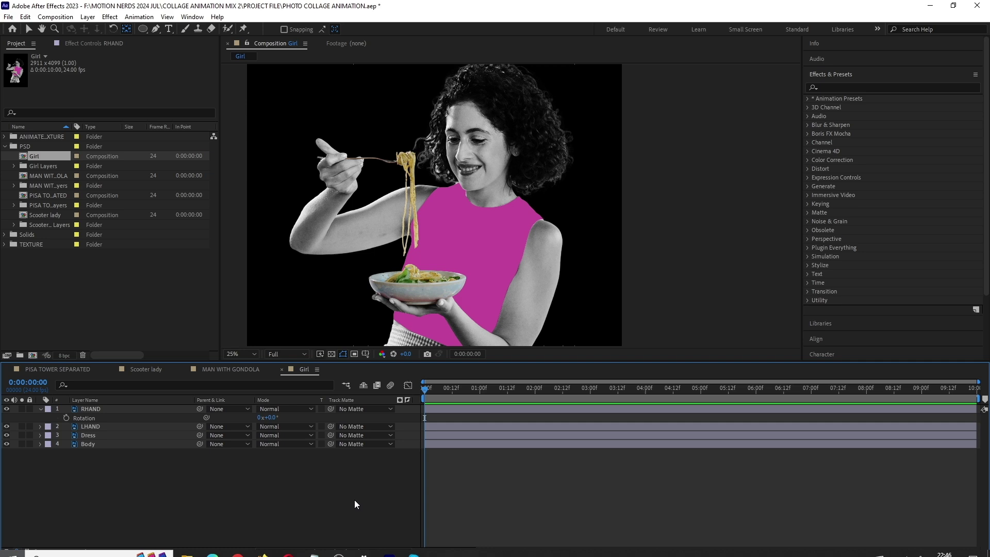
key(p)
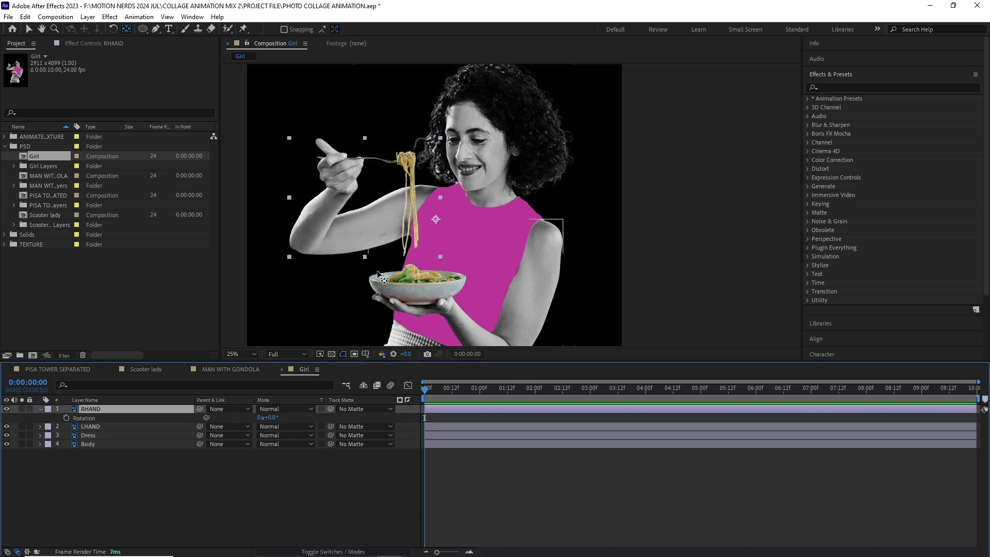
drag(378, 275, 280, 429)
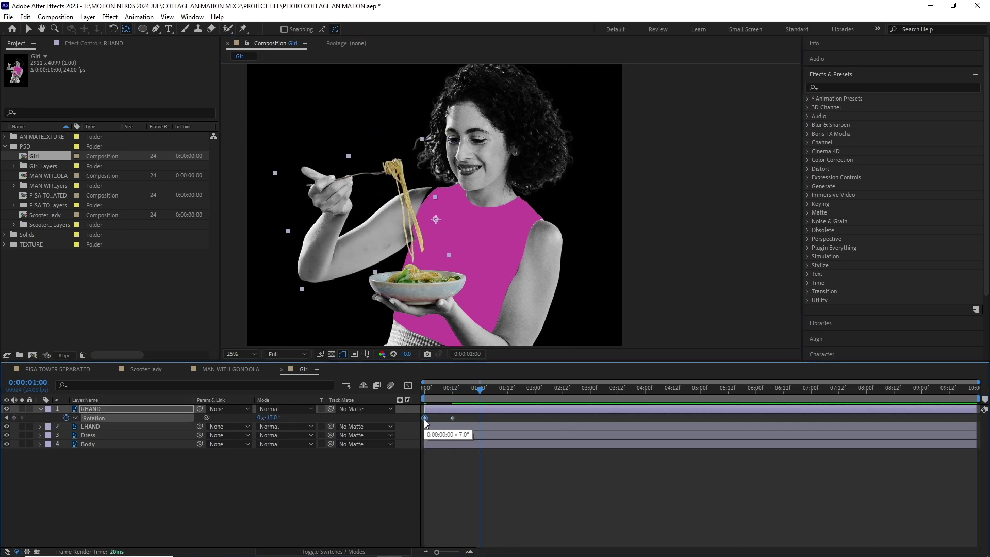
key(period)
key(Home)
key(k)
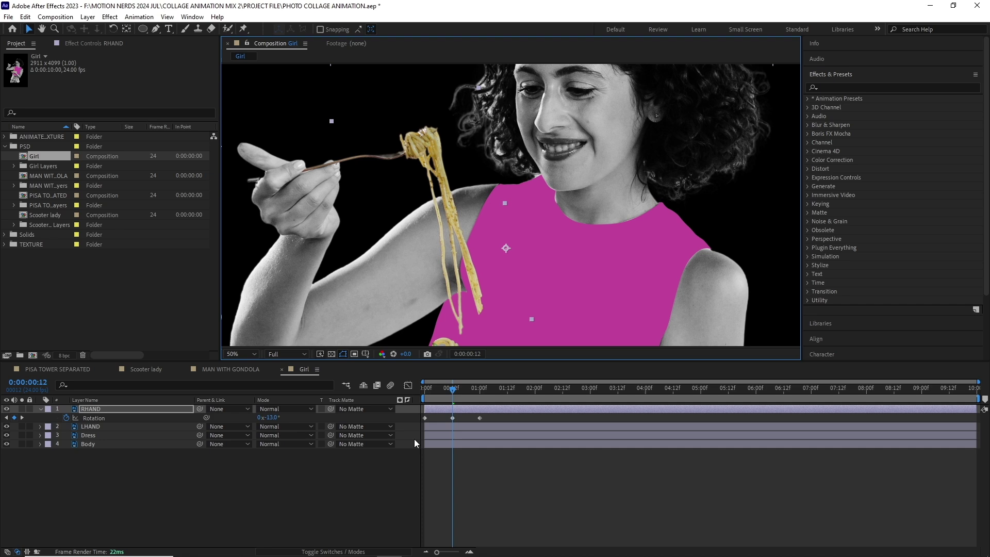
drag(480, 418, 452, 417)
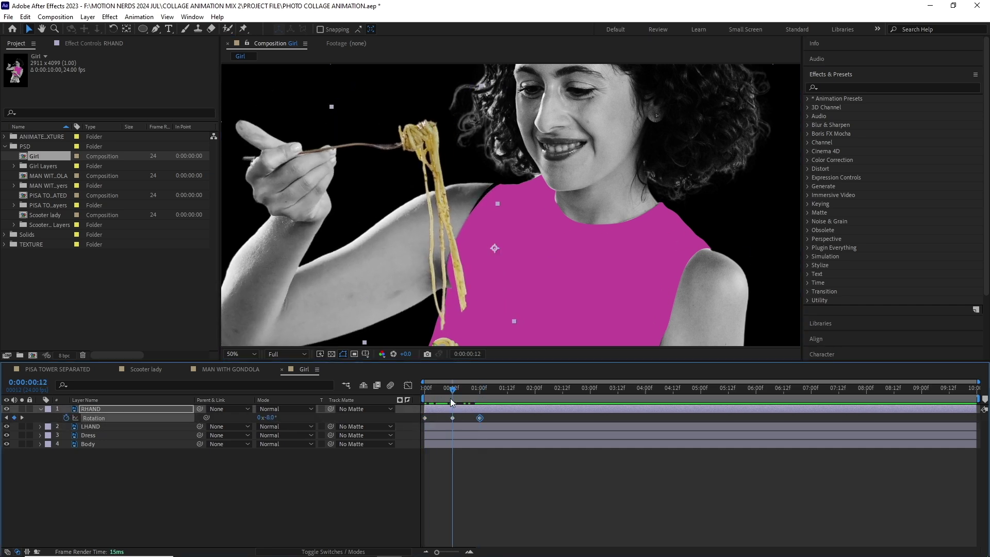
key(shift+p)
key(comma)
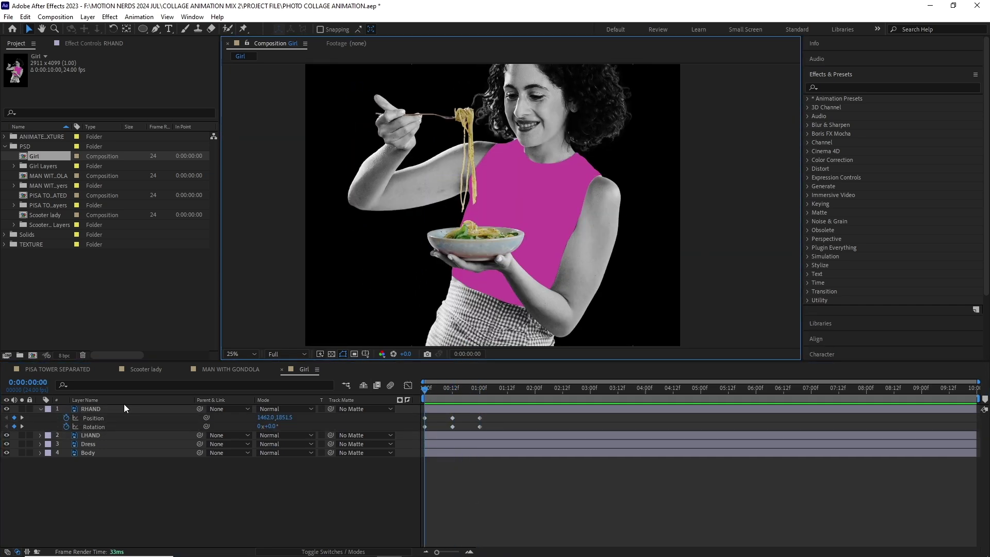
Keyframe LHAND rotation and offset its keyframes a few frames later
click(124, 435)
key(r)
key(y)
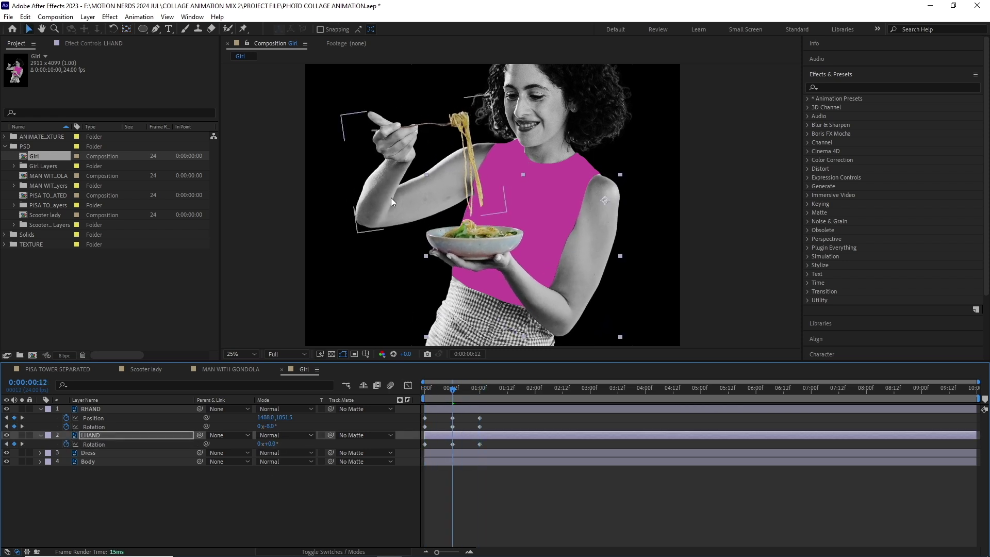
drag(469, 392, 438, 390)
click(93, 444)
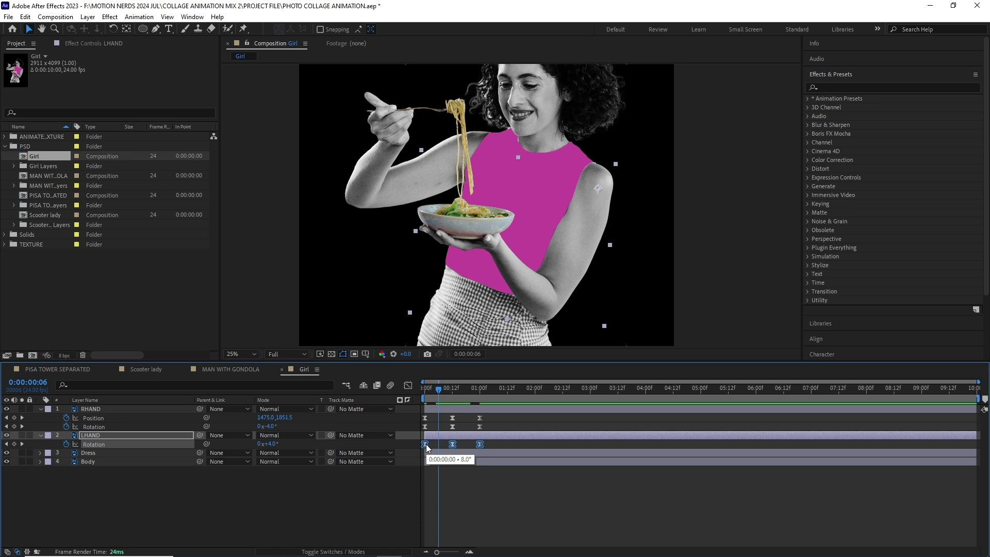
drag(426, 444, 440, 431)
drag(444, 389, 510, 395)
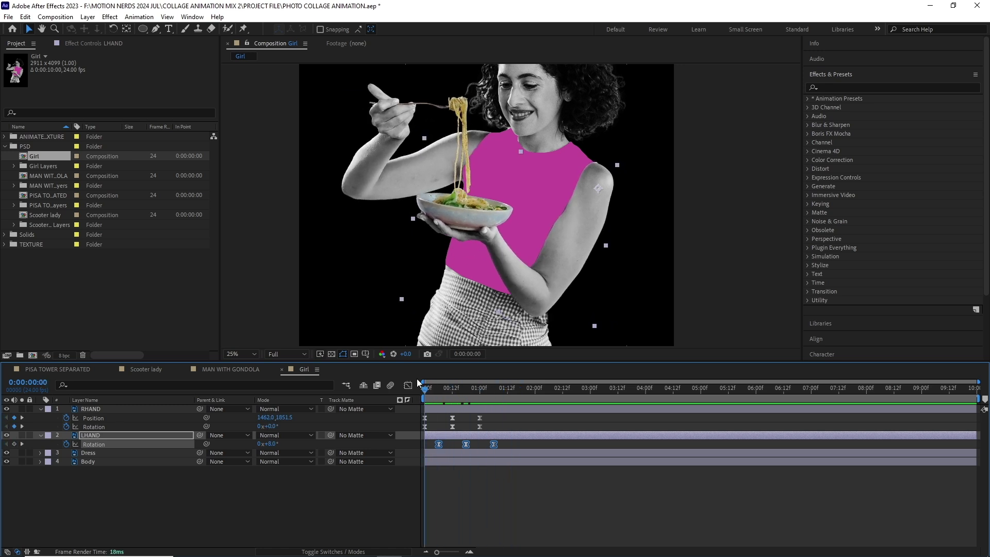
Add loopOut() to both hands' position and rotation, then preview the arms
alt+click(67, 417)
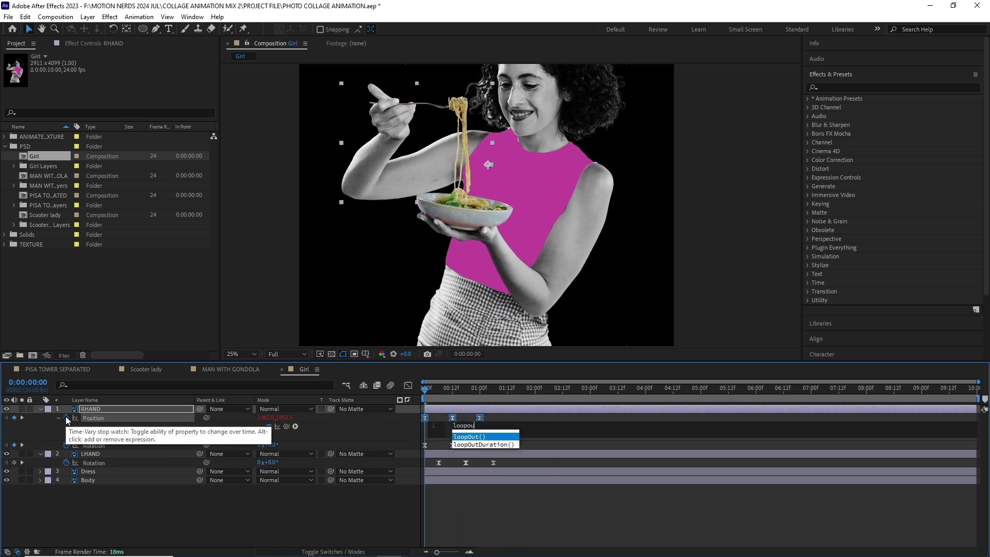
text(Out())
click(385, 445)
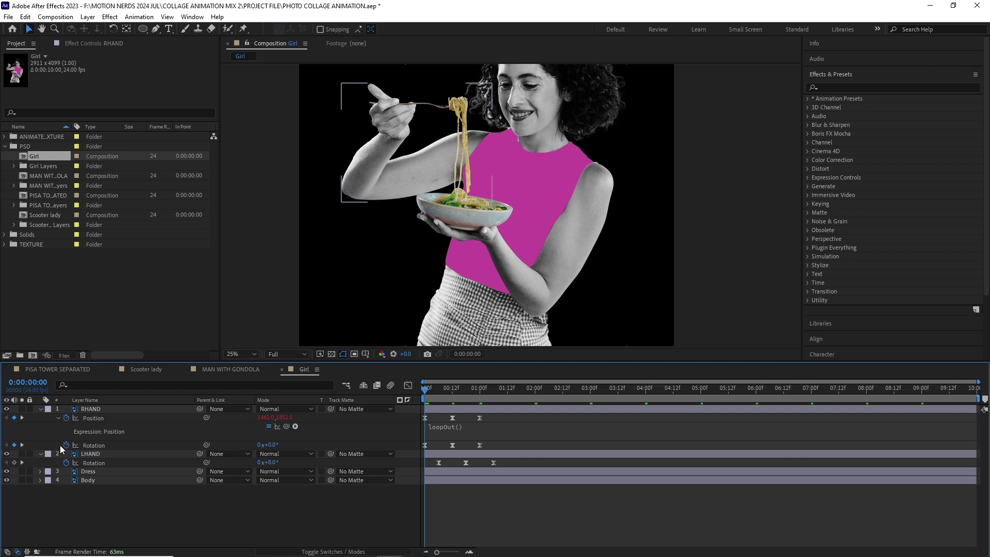
alt+click(67, 446)
text(loopOut())
alt+click(66, 481)
text(loopOut())
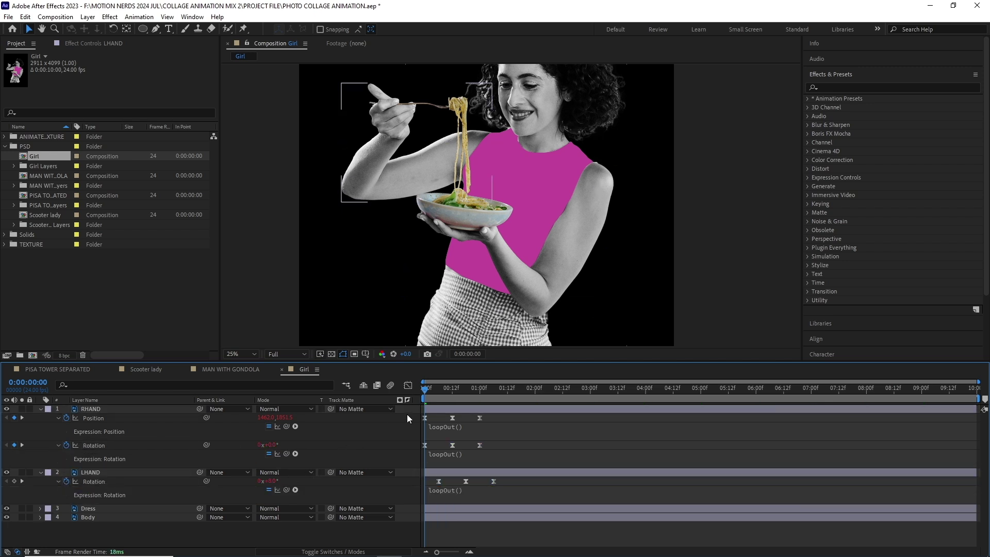
drag(426, 388, 620, 403)
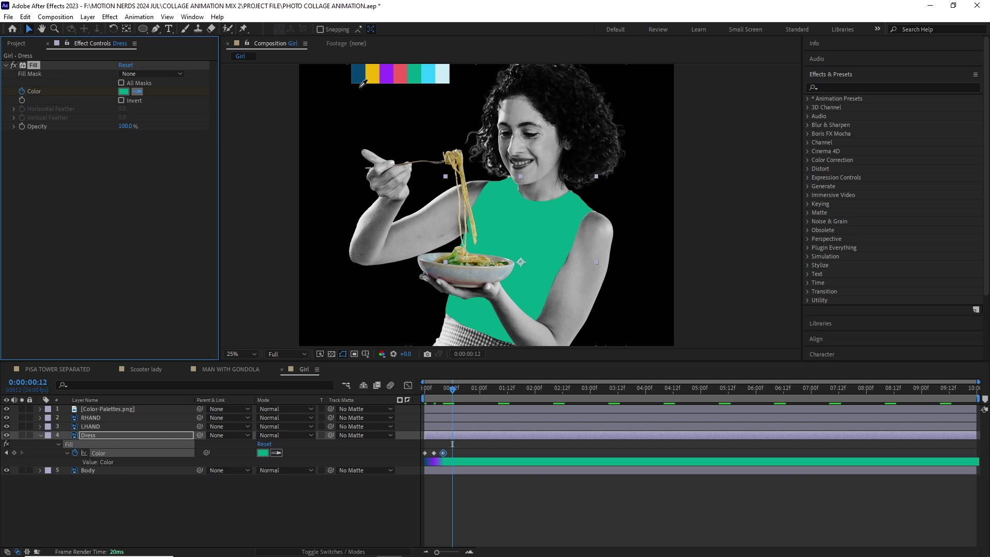
Eyedrop successive palette colours into Dress Fill Color keyframes at advancing frames
click(138, 92)
click(372, 73)
click(137, 92)
click(401, 74)
drag(444, 388, 455, 394)
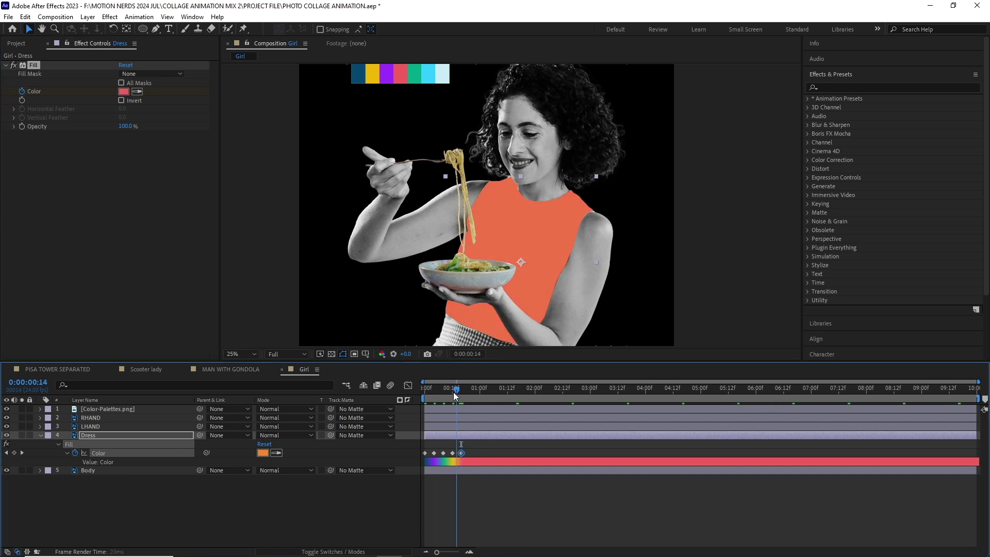
Make the colour keyframes Hold keyframes, add a loopOut() expression, and preview
right_click(461, 453)
click(526, 400)
alt+click(74, 453)
text(loop)
click(469, 487)
key(space)
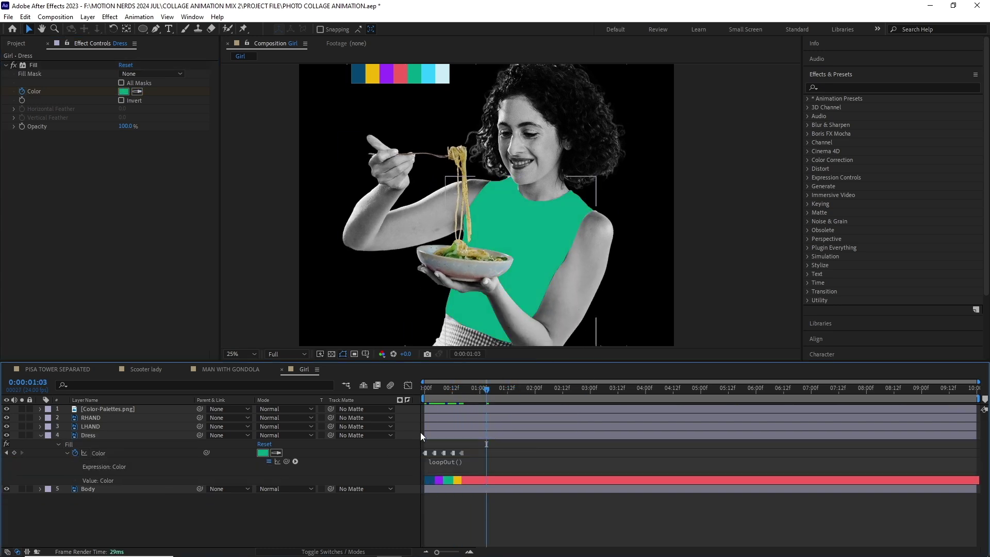
scroll(488, 281, down, 1)
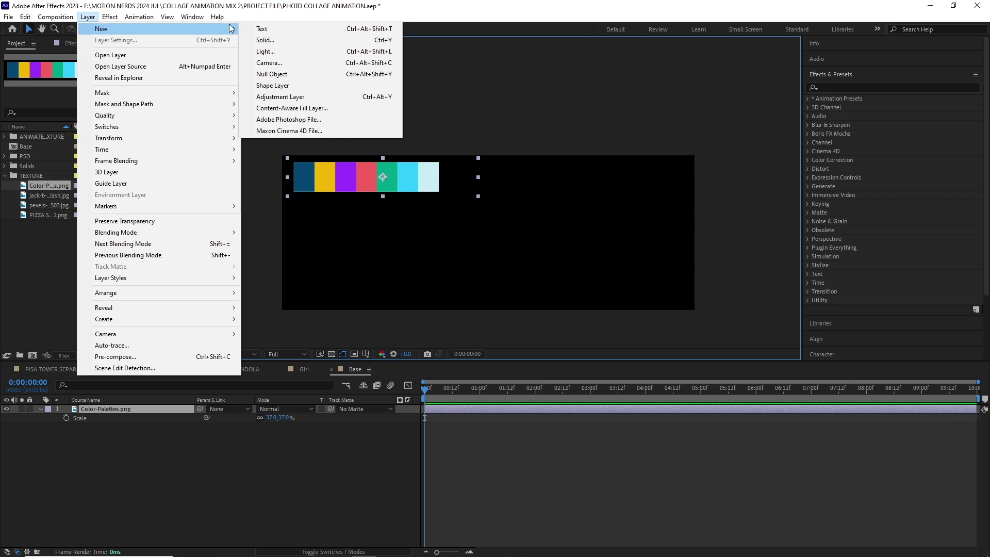
mouse_move(101, 29)
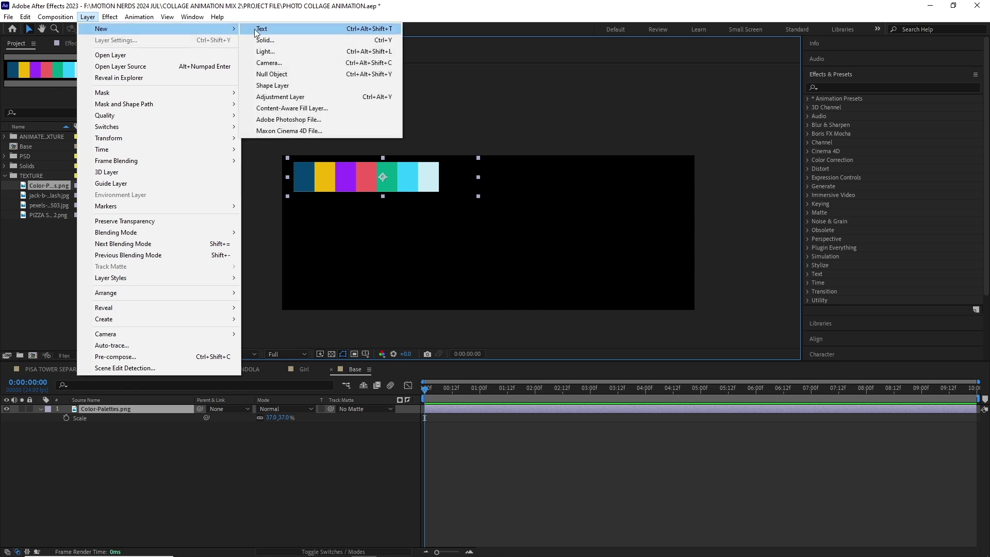
Draw a closed four-point freeform shape in Base and place a horizontal ruler guide
click(295, 87)
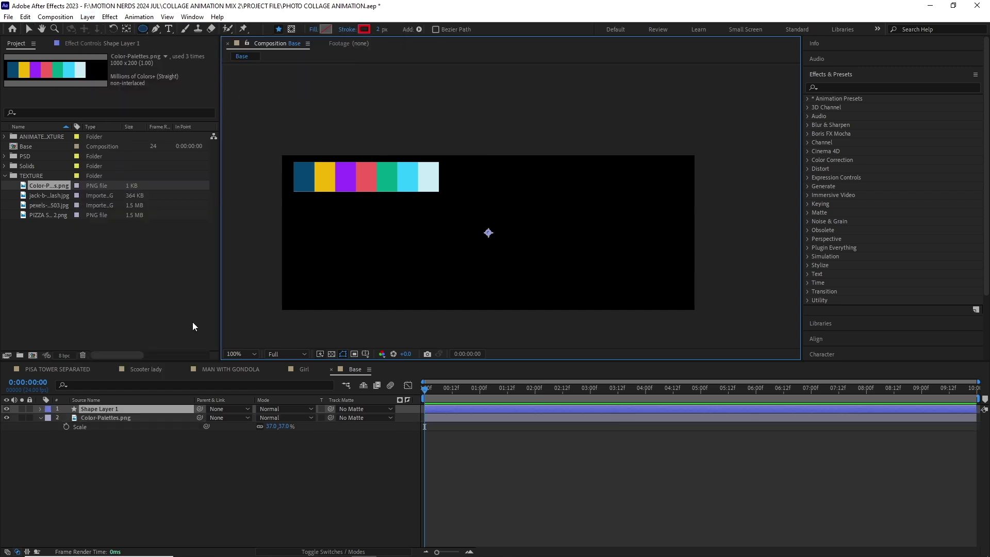
click(155, 29)
click(304, 248)
click(653, 209)
click(677, 291)
click(299, 293)
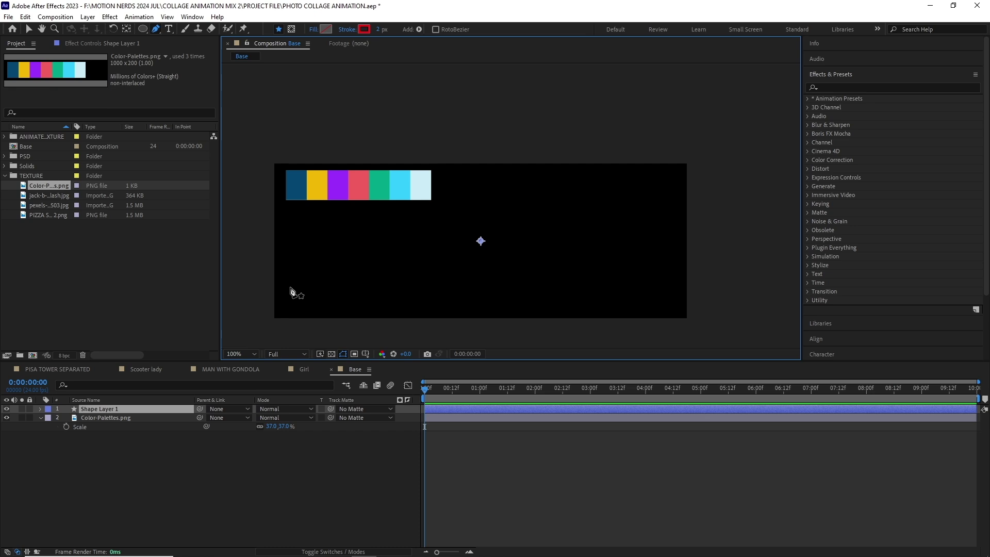
click(304, 249)
key(v)
key(ctrl+r)
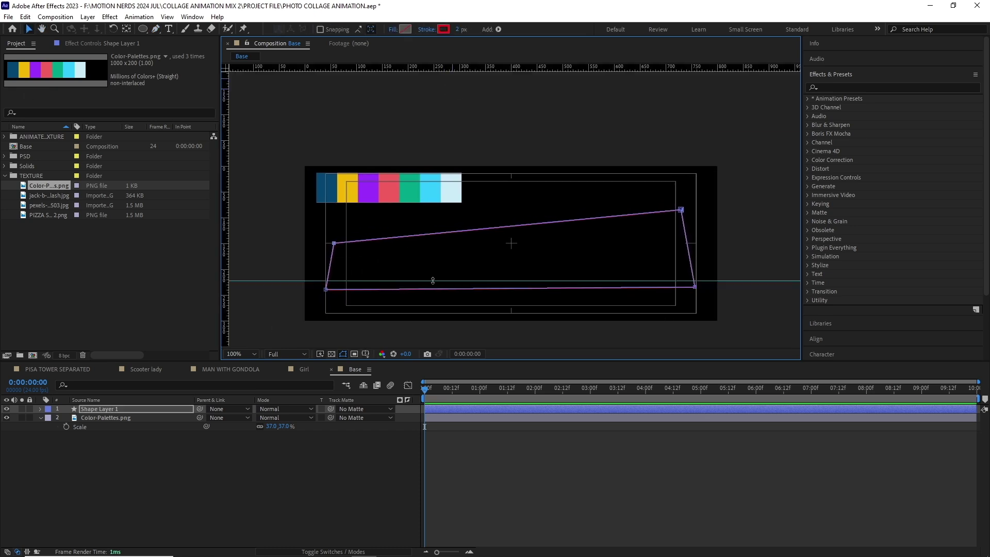
drag(465, 68, 409, 286)
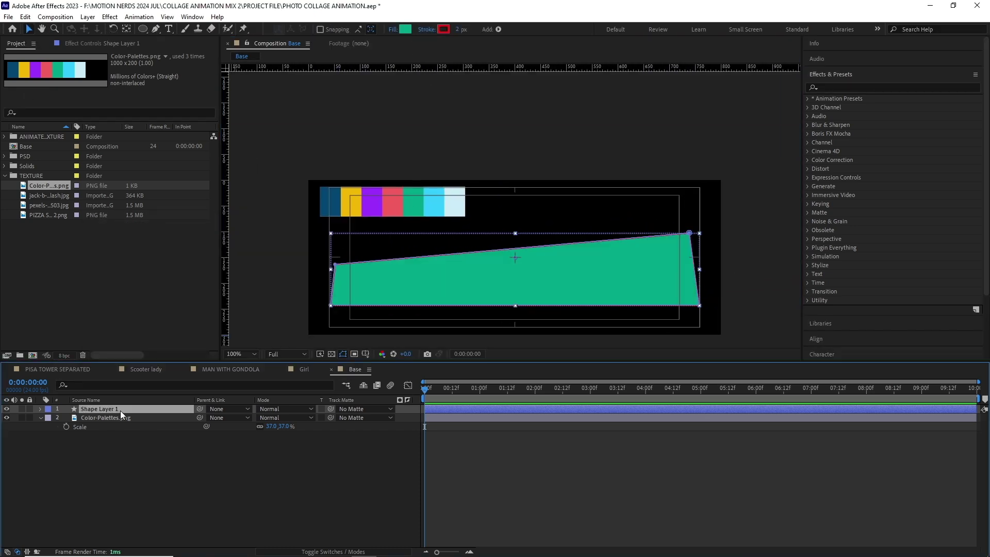
Interpret the Scribble image sequence at 12 fps
click(53, 165)
right_click(45, 164)
click(87, 239)
text(12)
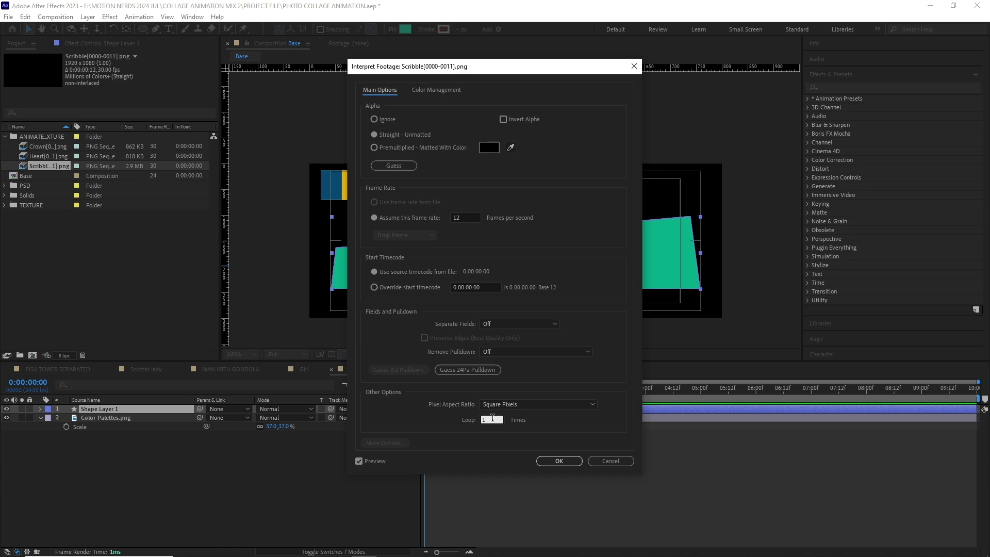
click(552, 459)
Add the Scribble footage to Base on top, scale it to about 51%, and preview
drag(33, 165, 98, 416)
key(ctrl+shift+])
key(s)
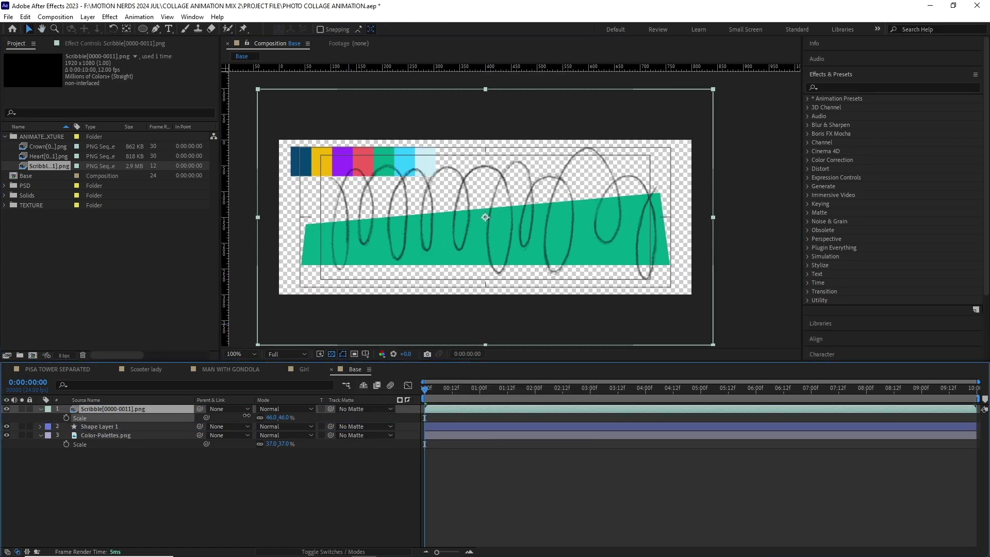
drag(271, 417, 288, 419)
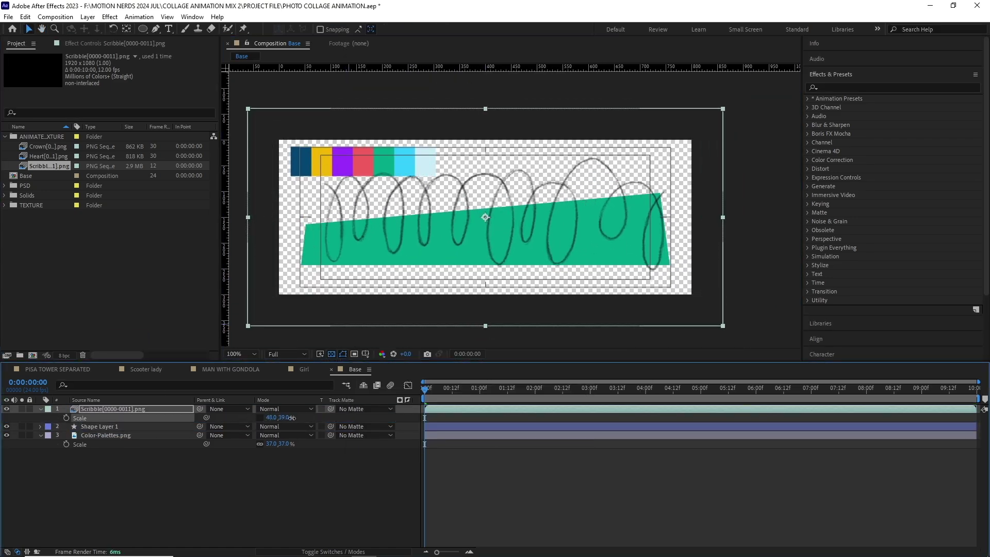
mouse_move(481, 219)
mouse_down()
mouse_move(486, 246)
mouse_move(476, 235)
mouse_up()
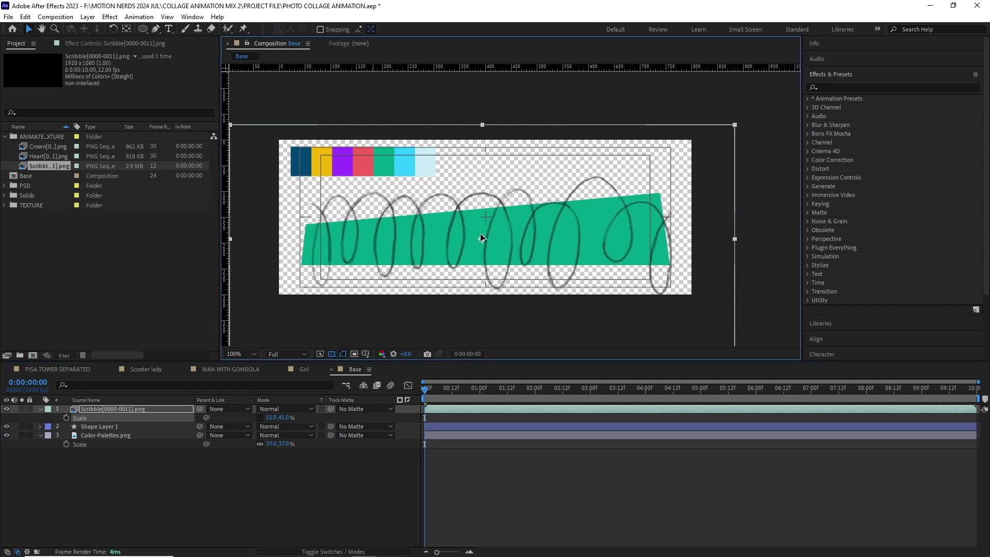
key(space)
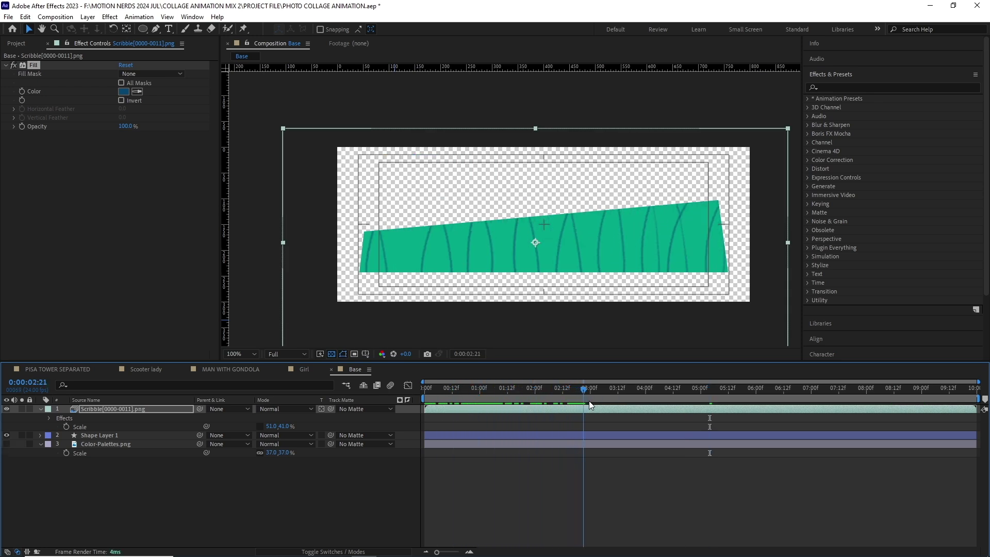
drag(632, 400, 738, 396)
scroll(640, 251, down, 2)
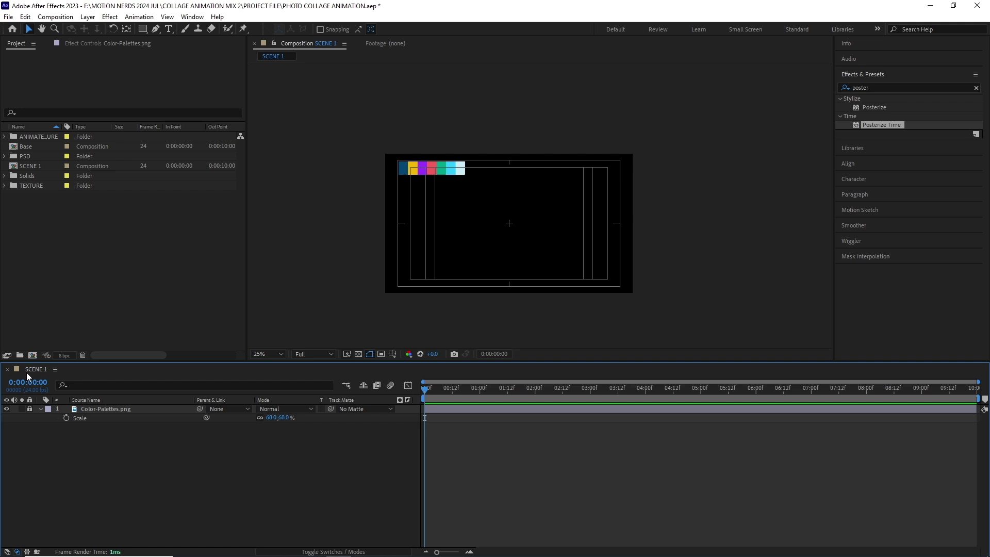
Open SCENE 1 and place the Base strip composition into its timeline
key(ctrl+k)
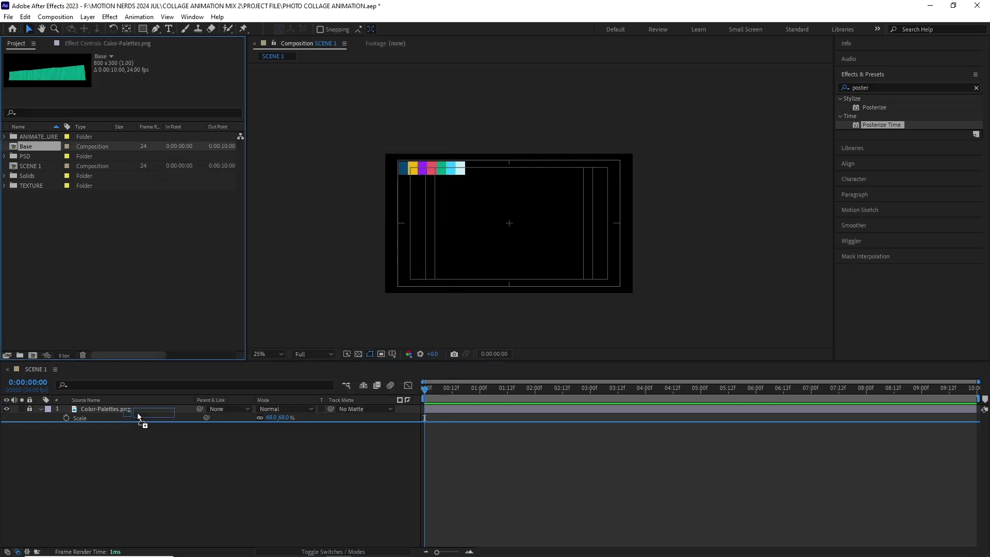
drag(226, 436, 581, 304)
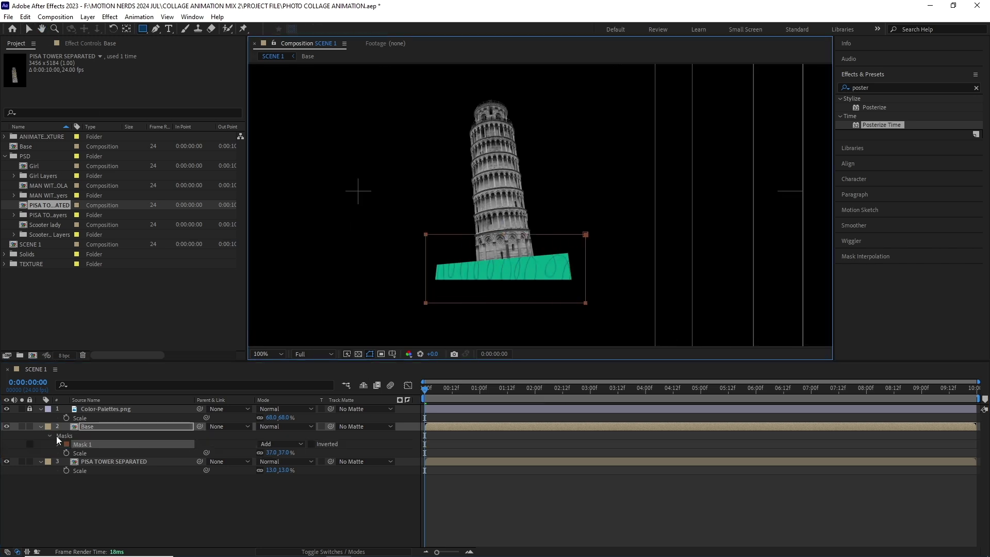
Keyframe Base's Mask Path from 0 to 1:00 with a sharp ease-out
click(58, 442)
drag(439, 397, 480, 397)
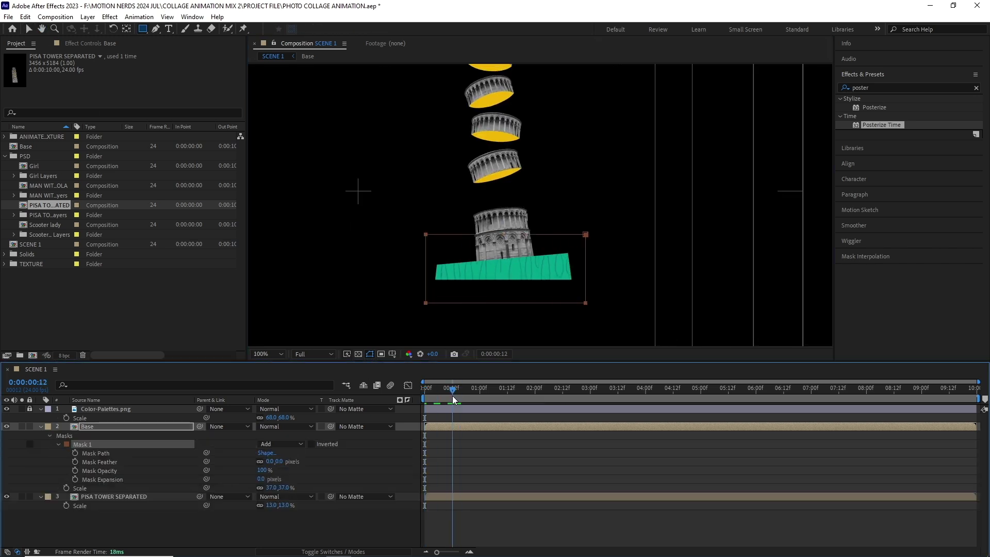
click(75, 452)
key(Home)
click(28, 28)
scroll(587, 242, down, 2)
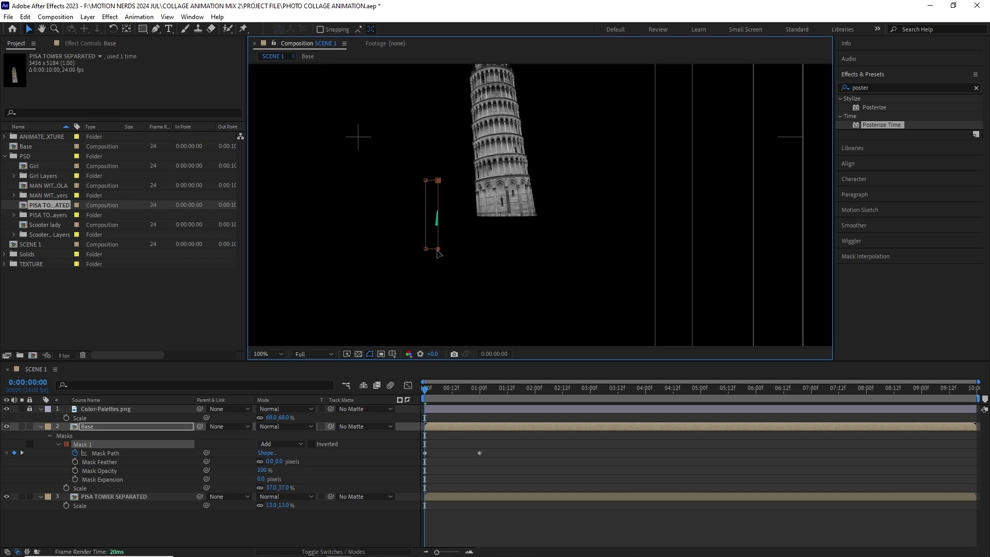
drag(232, 448, 412, 474)
click(407, 384)
mouse_move(539, 472)
mouse_down()
mouse_move(466, 518)
mouse_move(449, 506)
mouse_up()
drag(424, 396, 467, 405)
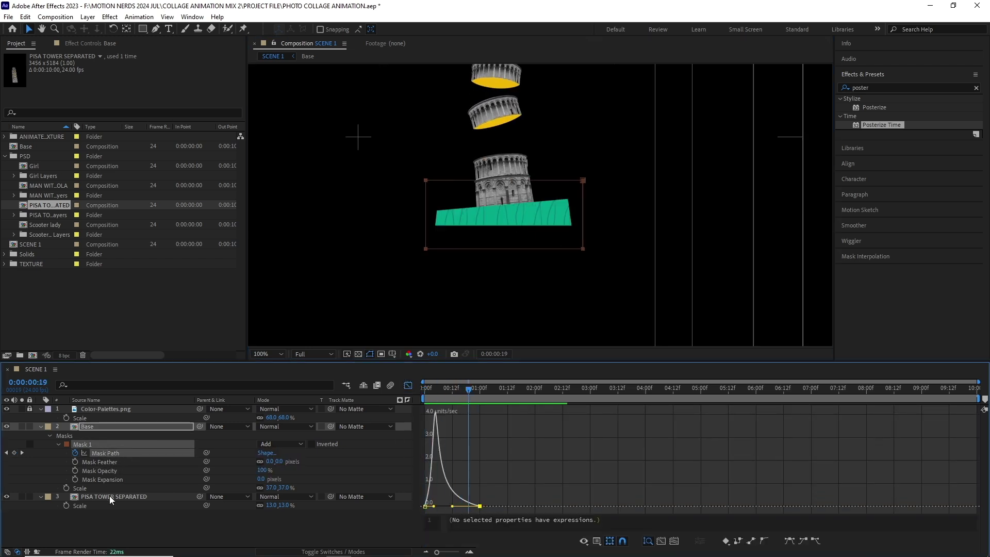
Adjust the Pisa tower's overshooting Scale keyframes in the speed graph and preview
click(109, 496)
click(408, 385)
click(474, 391)
key(comma)
key(comma)
key(comma)
key(period)
mouse_move(429, 392)
mouse_down()
mouse_move(475, 395)
mouse_move(455, 395)
mouse_up()
key(shift+F3)
scroll(670, 500, up, 3)
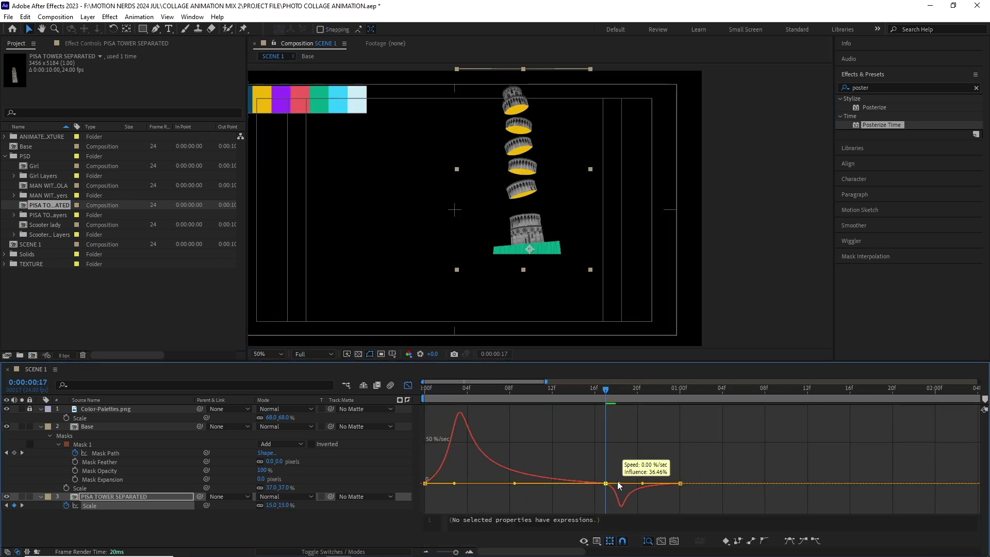
key(space)
key(space)
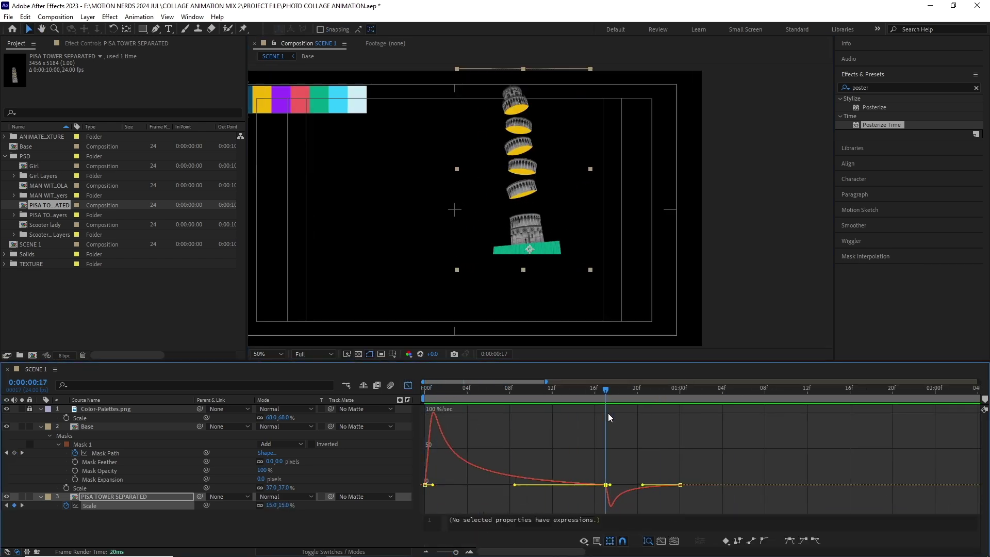
Delay the Pisa tower to start at frame 9 and preview the scene
mouse_move(425, 391)
mouse_down()
mouse_move(626, 394)
mouse_move(422, 397)
mouse_move(445, 395)
mouse_up()
key(shift+F3)
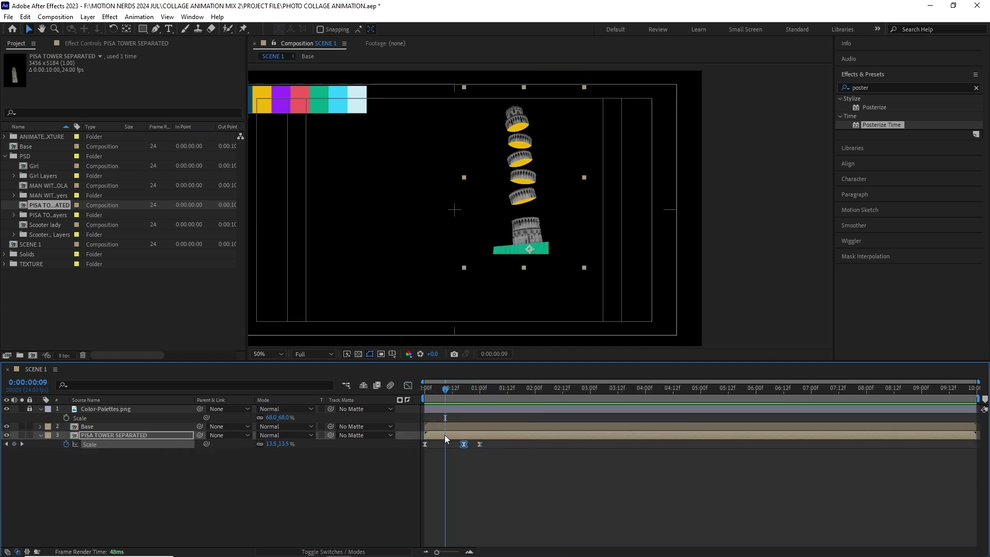
drag(445, 434, 462, 436)
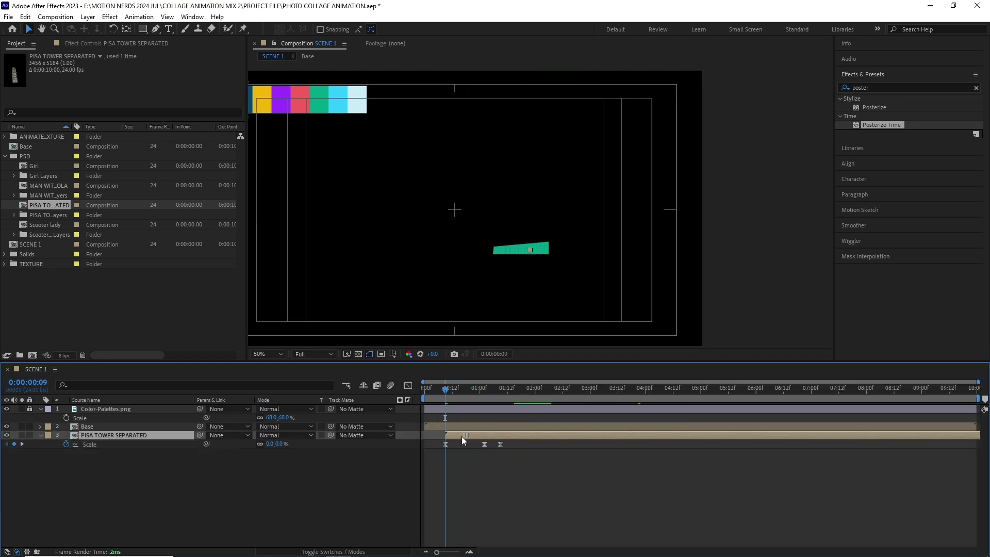
drag(445, 388, 424, 385)
key(space)
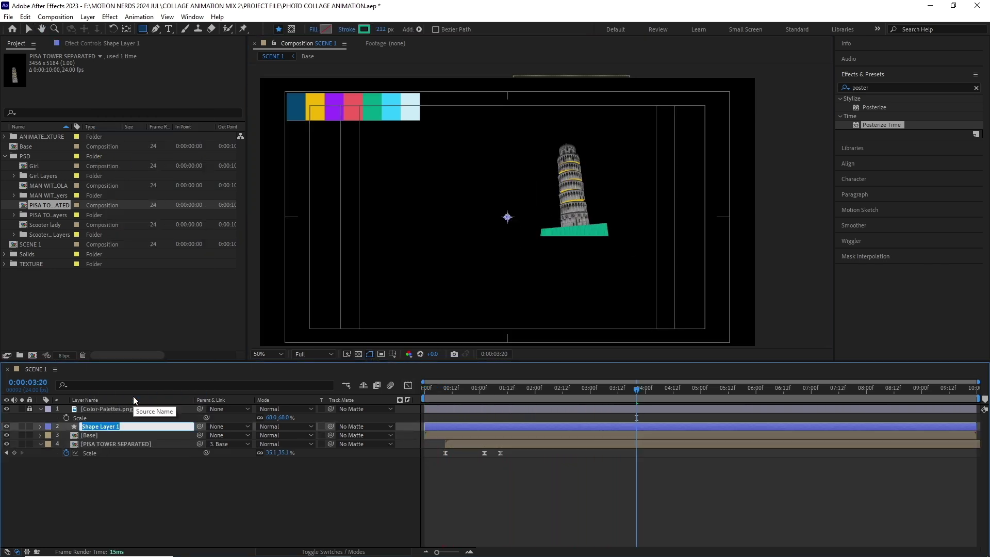
Draw the tapered green Road stroke and reposition its vertices under the tower
key(g)
drag(520, 224, 546, 235)
click(447, 273)
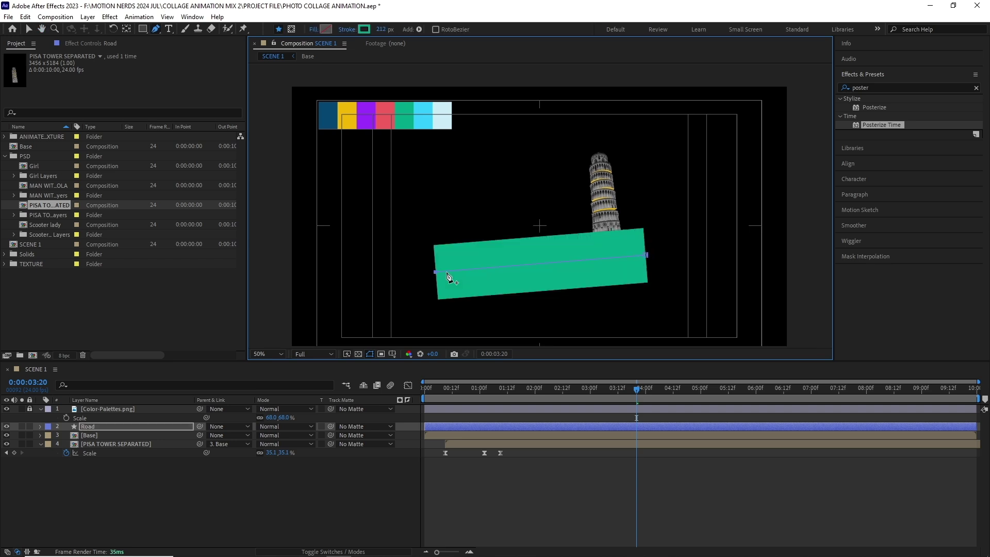
click(41, 426)
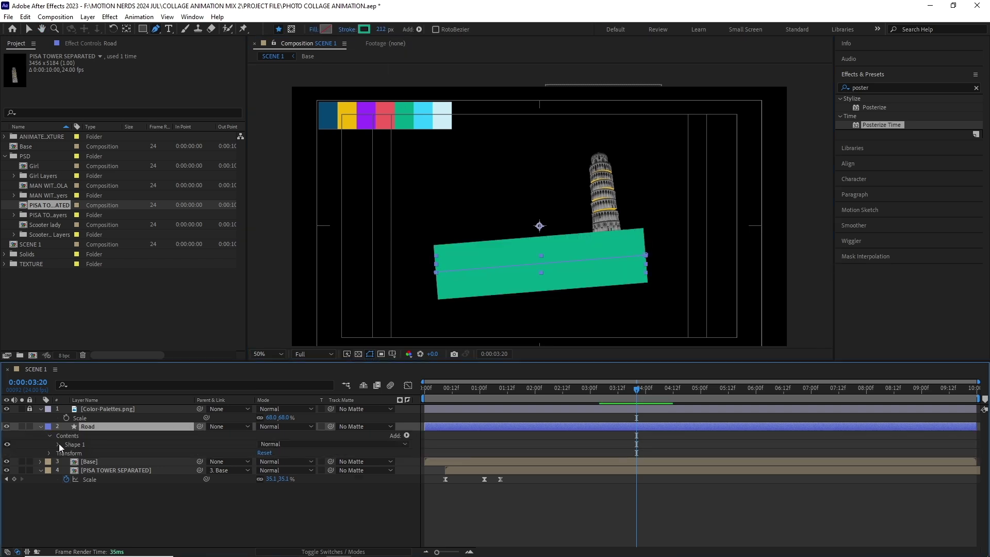
click(59, 443)
scroll(106, 498, down, 3)
drag(257, 501, 410, 457)
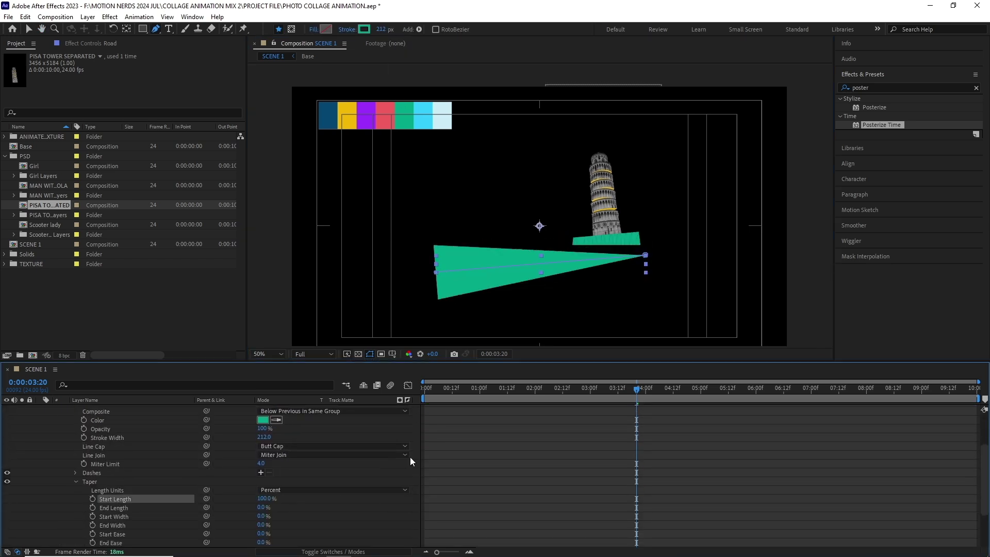
scroll(251, 431, up, 3)
key(v)
drag(463, 218, 403, 296)
scroll(626, 257, up, 3)
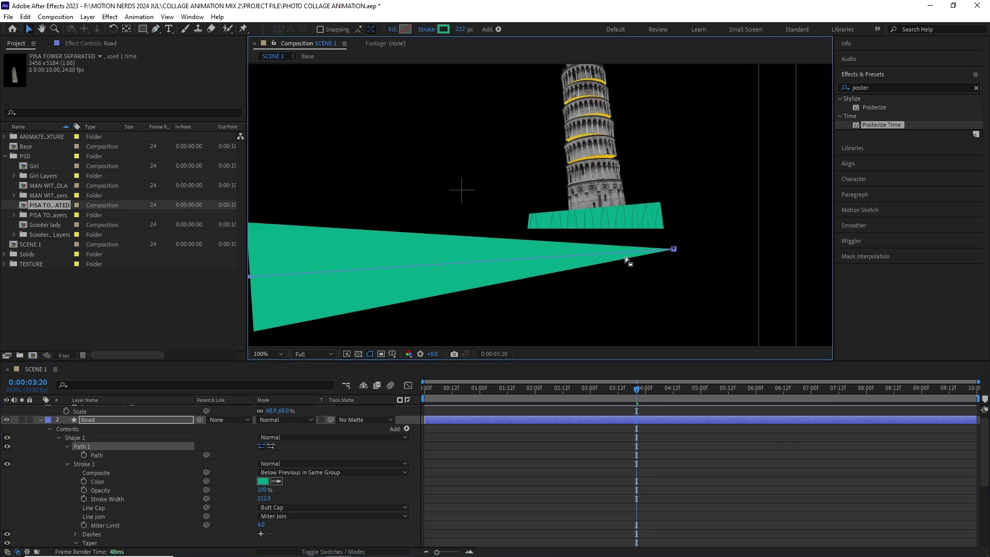
scroll(625, 256, up, 1)
scroll(596, 239, down, 2)
drag(310, 276, 357, 292)
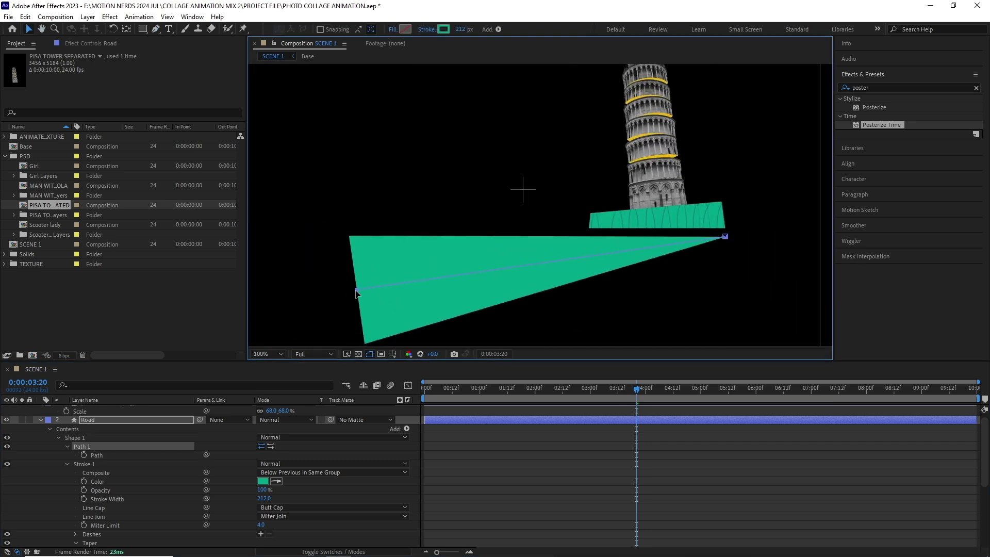
drag(725, 236, 720, 231)
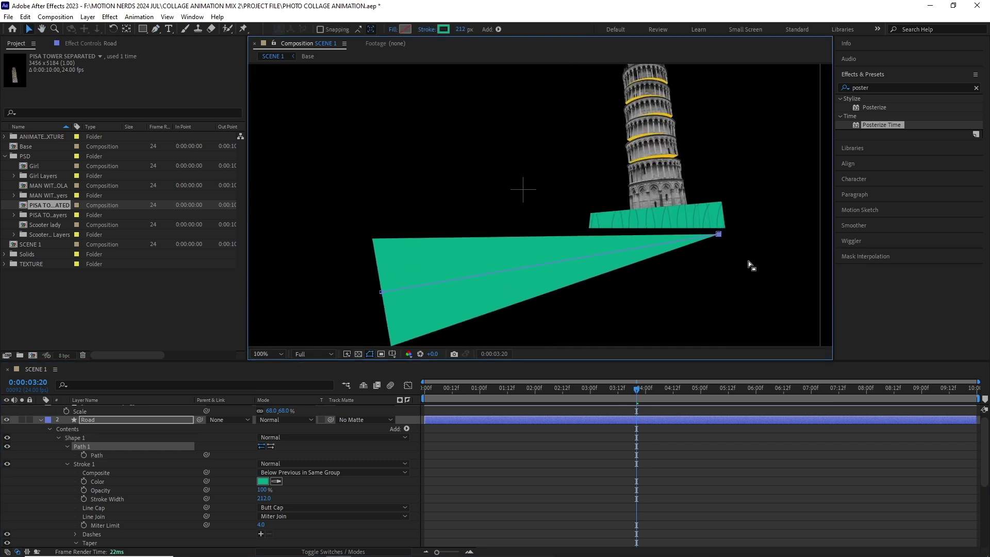
scroll(430, 224, down, 2)
Add Trim Paths to Road and keyframe its End from 0% to 100%
drag(597, 392, 424, 391)
click(59, 438)
click(406, 436)
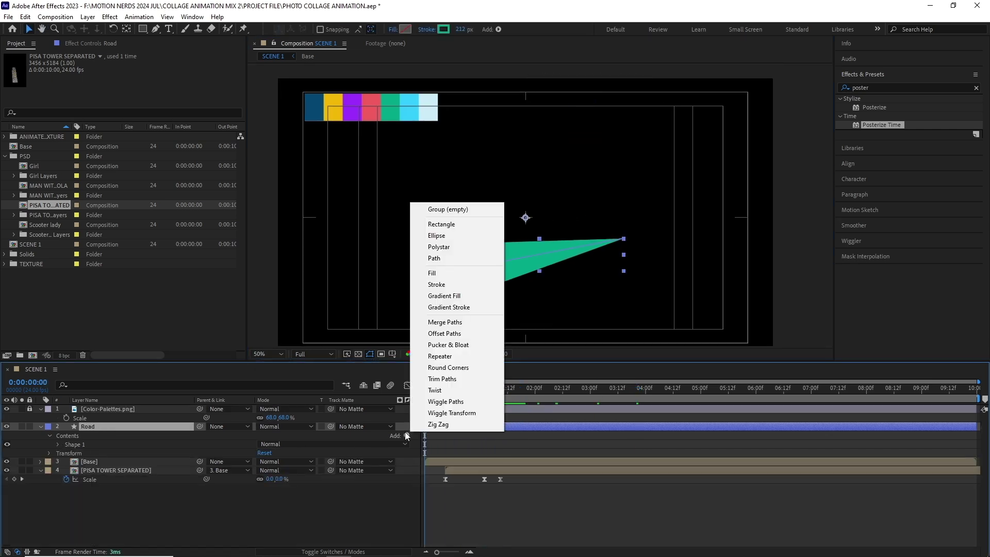
click(445, 379)
click(59, 454)
mouse_move(263, 469)
mouse_down()
mouse_move(225, 469)
mouse_move(446, 472)
mouse_up()
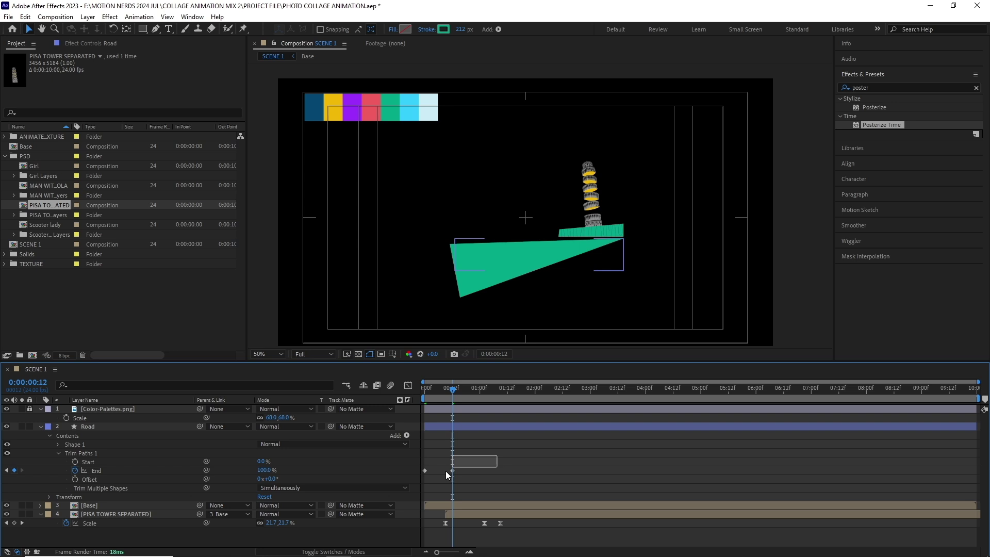
click(408, 385)
mouse_move(453, 388)
mouse_down()
mouse_move(414, 389)
mouse_move(456, 406)
mouse_up()
Start the Road layer at frame 18 and preview from the beginning
key(u)
click(408, 384)
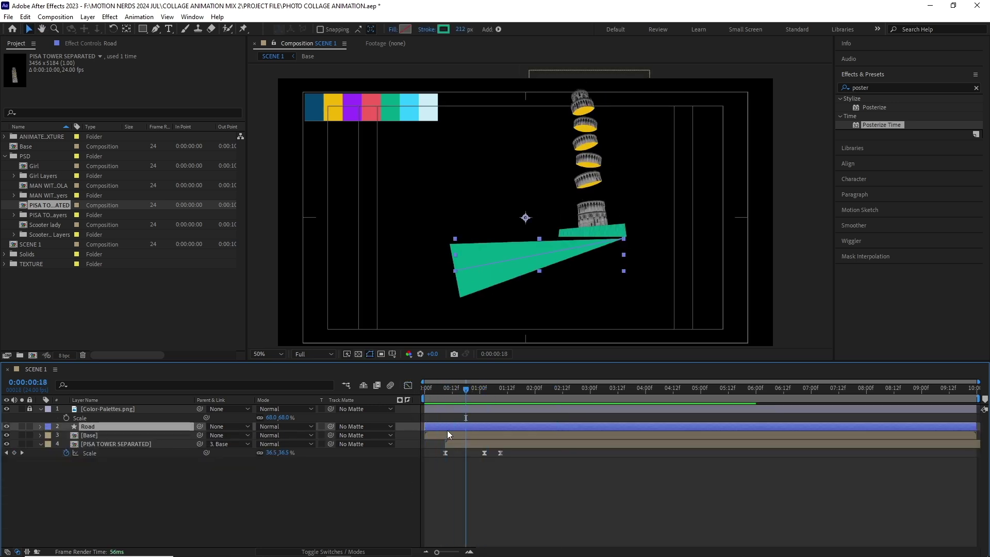
key([)
key(Home)
key(space)
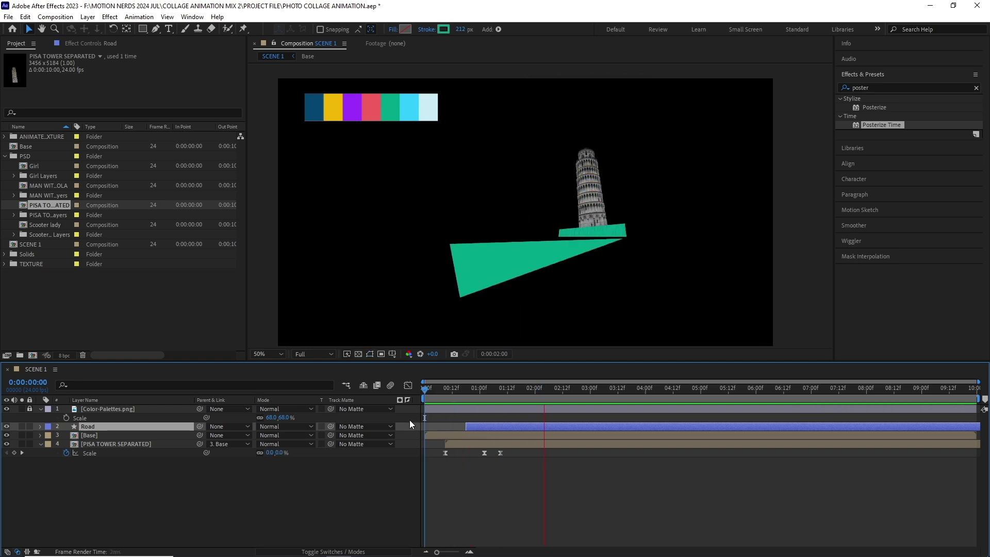
Add the grainy paper texture, rotate it about 15°, and matte it to Road
key(space)
drag(498, 252, 502, 247)
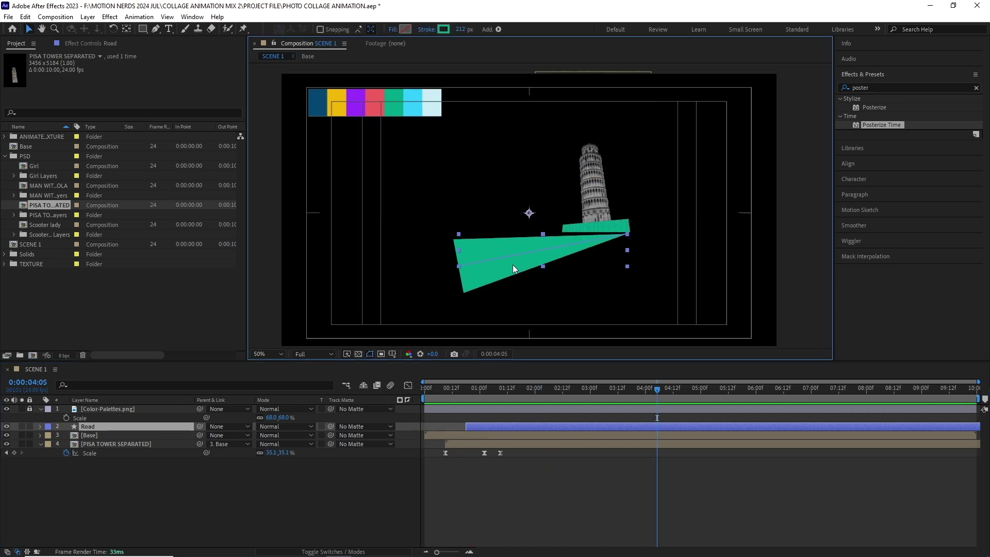
click(12, 264)
drag(41, 296, 96, 432)
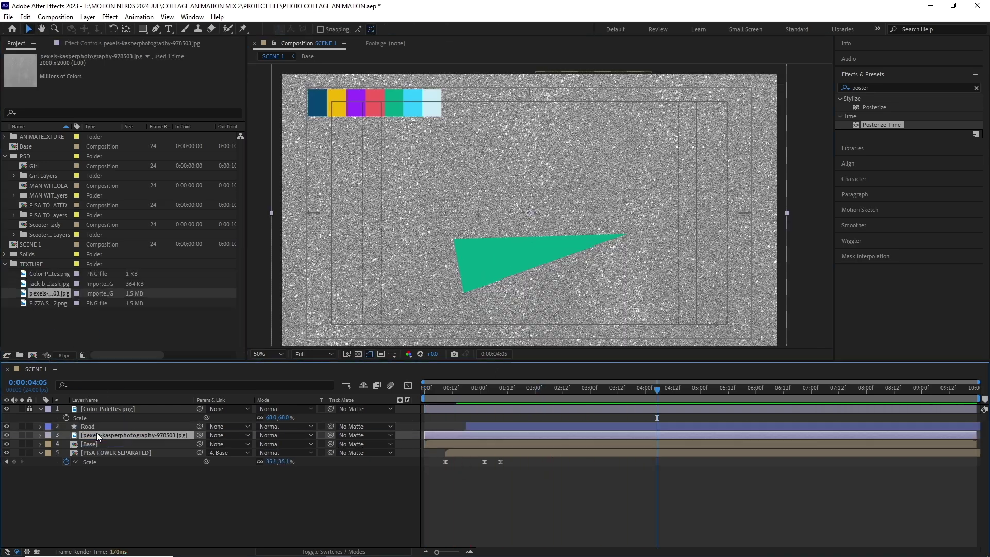
key(r)
drag(269, 443, 247, 443)
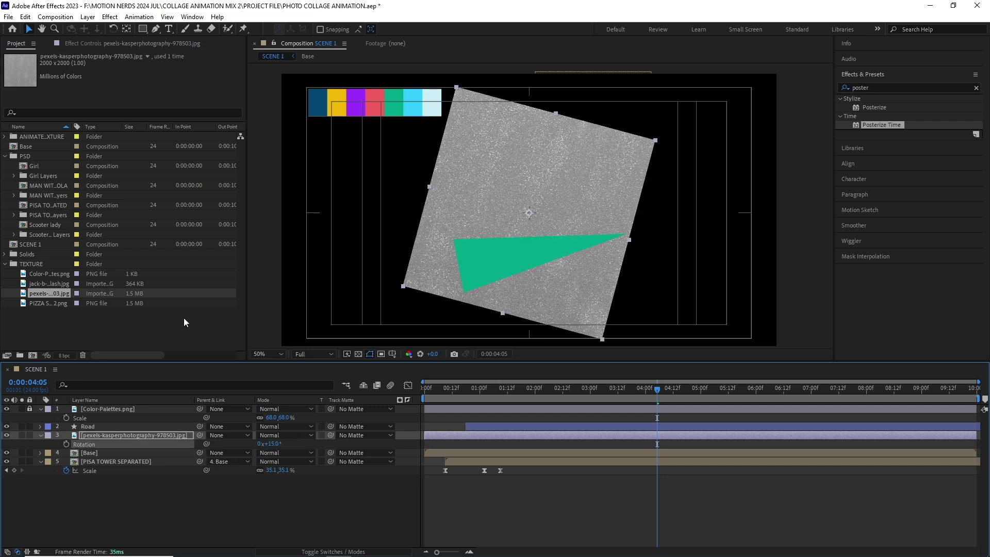
click(389, 435)
click(367, 473)
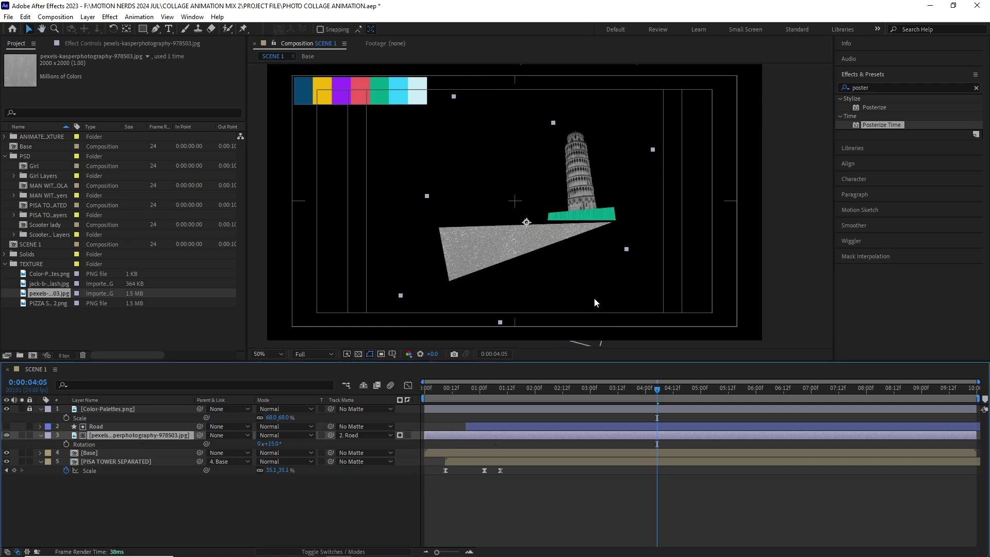
key(space)
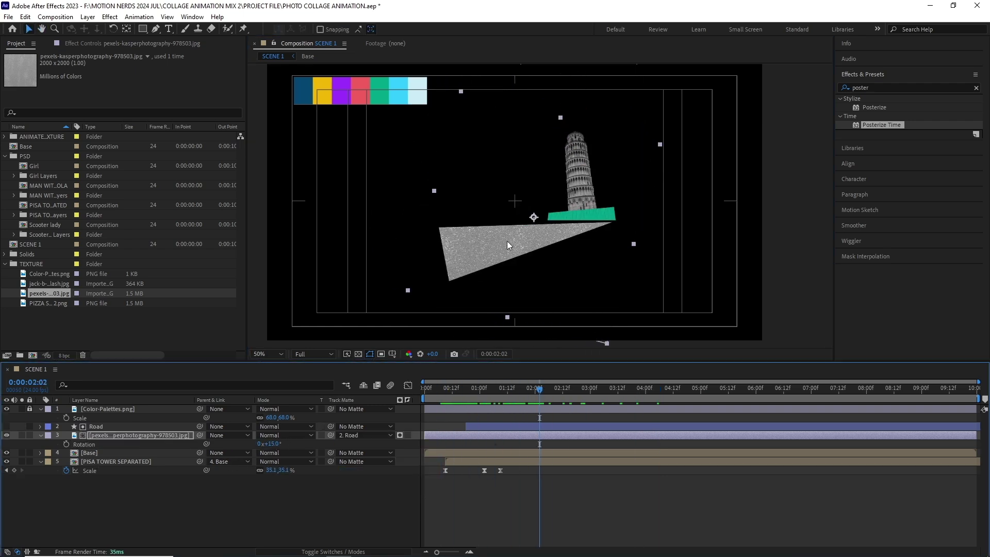
Duplicate Road and set the copy to Multiply at 80% opacity
click(103, 427)
key(ctrl+d)
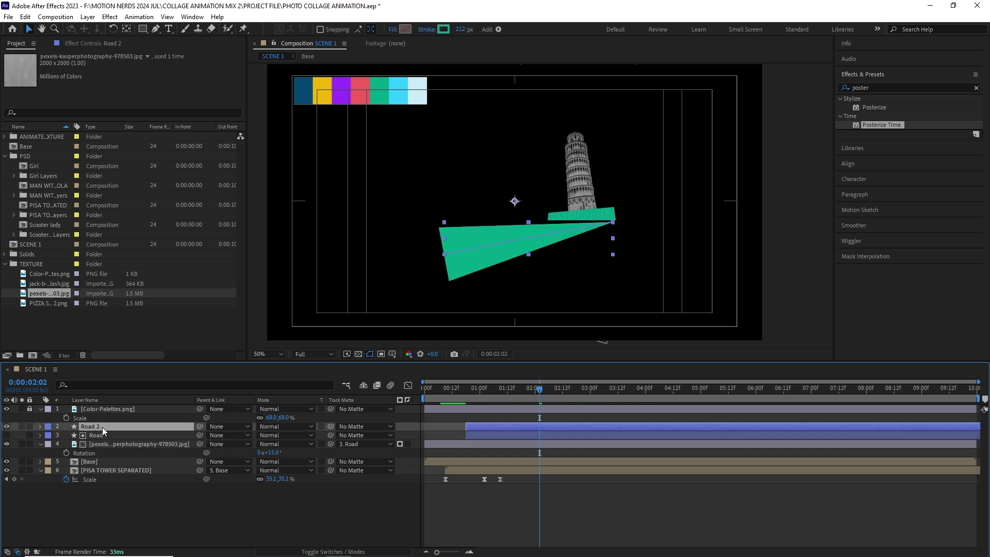
key(t)
drag(262, 435, 238, 434)
click(283, 426)
click(298, 155)
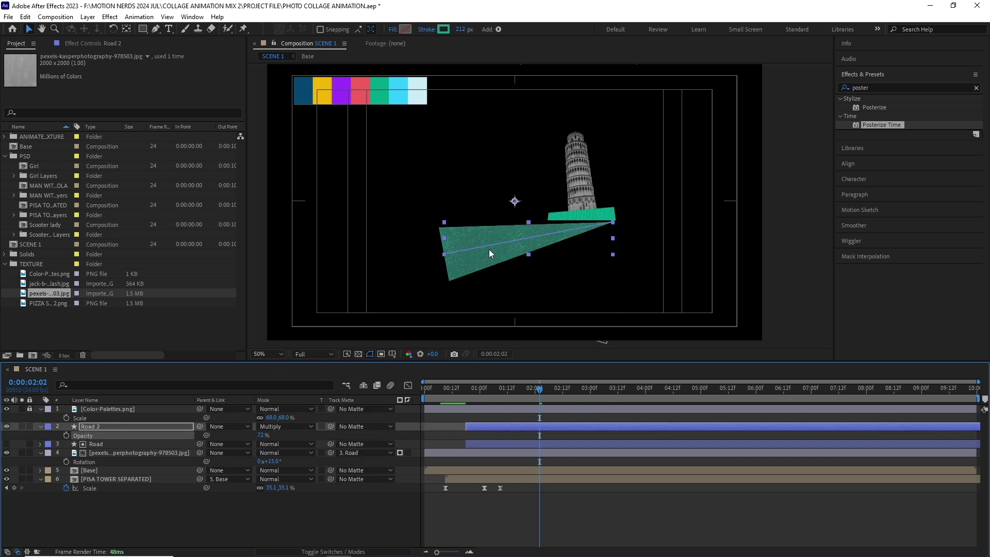
scroll(533, 205, up, 2)
click(263, 434)
text(80)
key(Return)
key(comma)
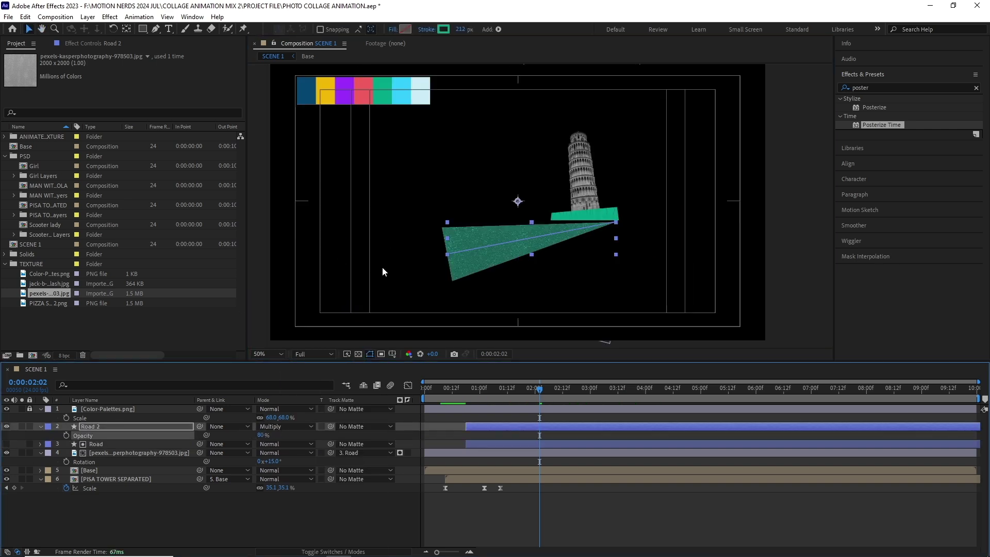
key(space)
Add the Scooter lady composition to the scene at 50% scale
click(45, 224)
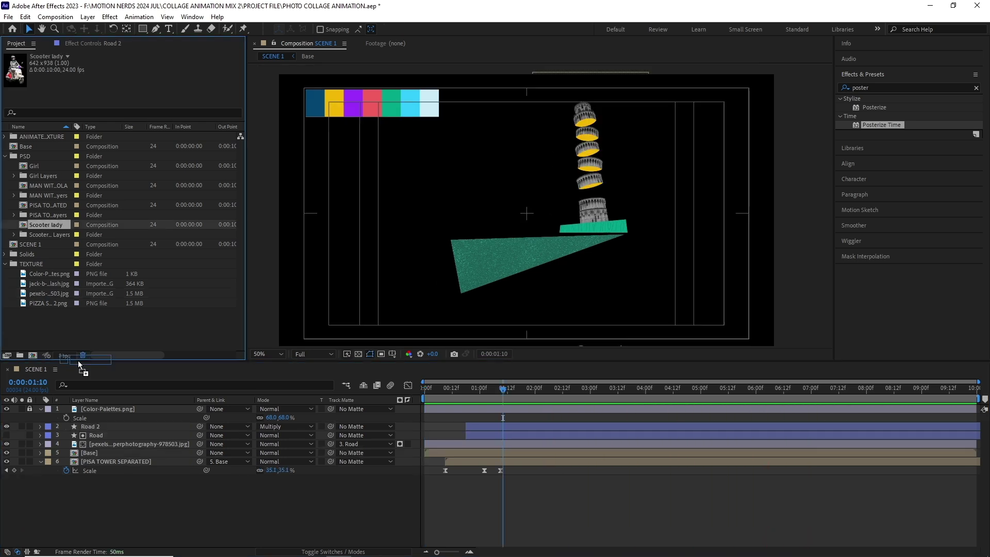
drag(45, 224, 116, 427)
key(s)
drag(267, 435, 248, 435)
drag(412, 390, 466, 387)
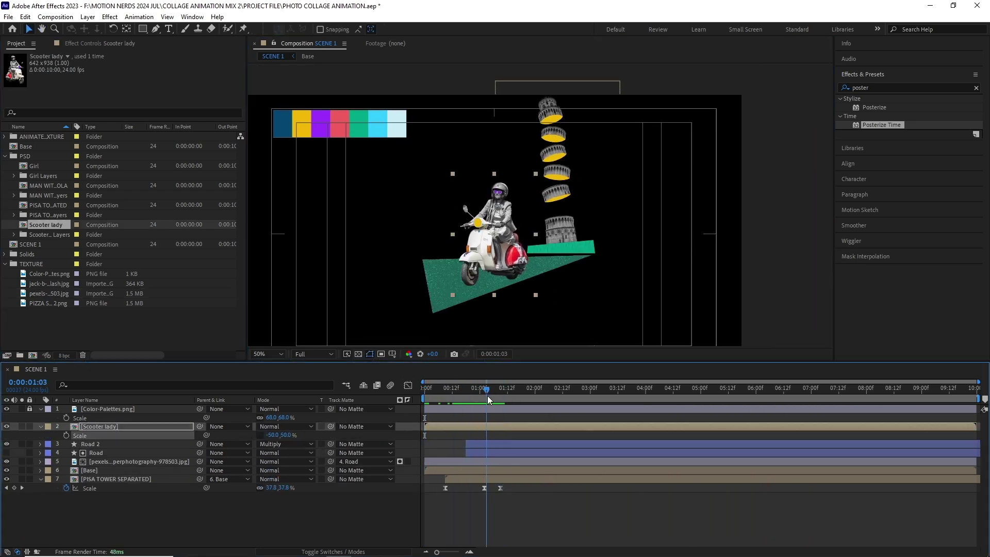
key(u)
scroll(493, 197, up, 2)
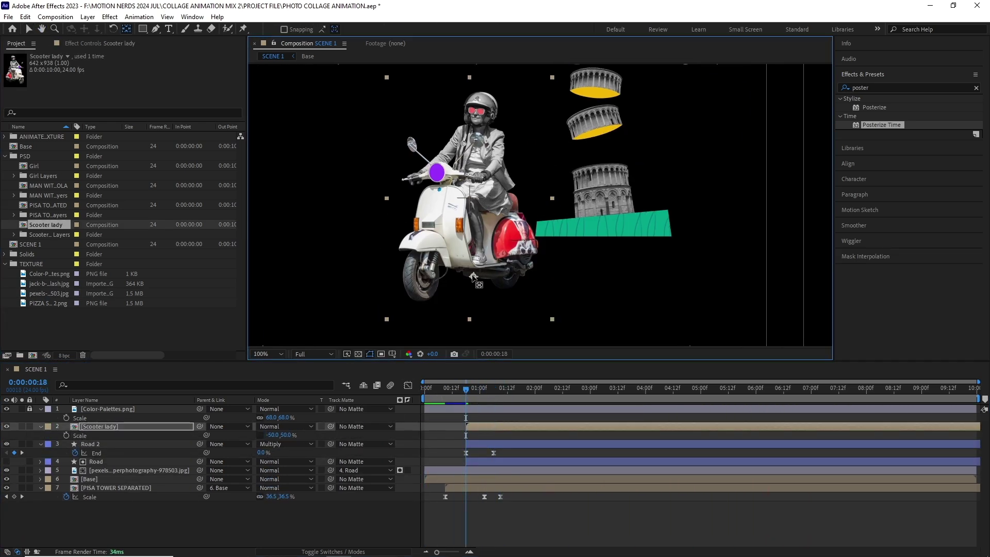
scroll(493, 196, down, 2)
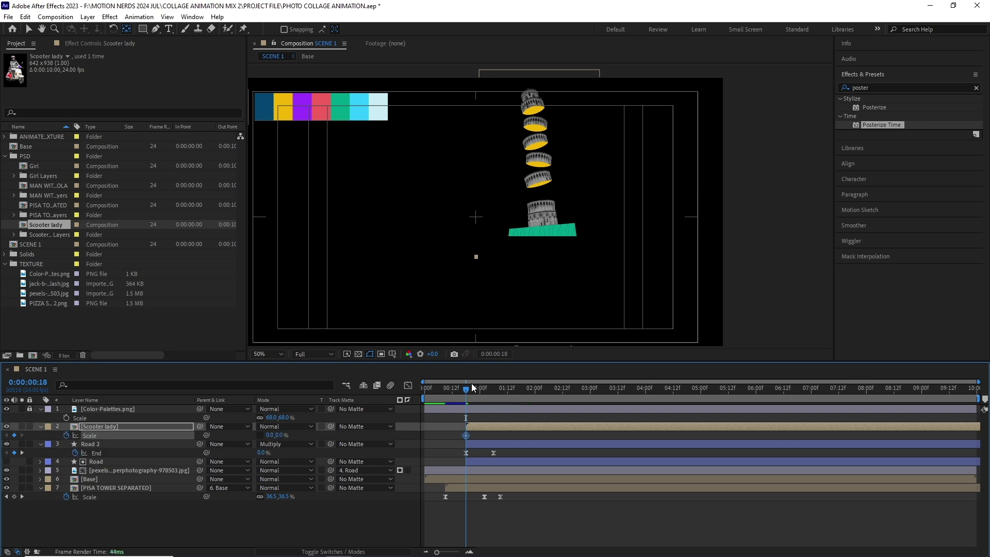
Keyframe the Scooter lady's full-size Scale and Position just after one second
drag(472, 387, 485, 388)
key(Return)
click(472, 391)
key(shift+p)
key(space)
key(space)
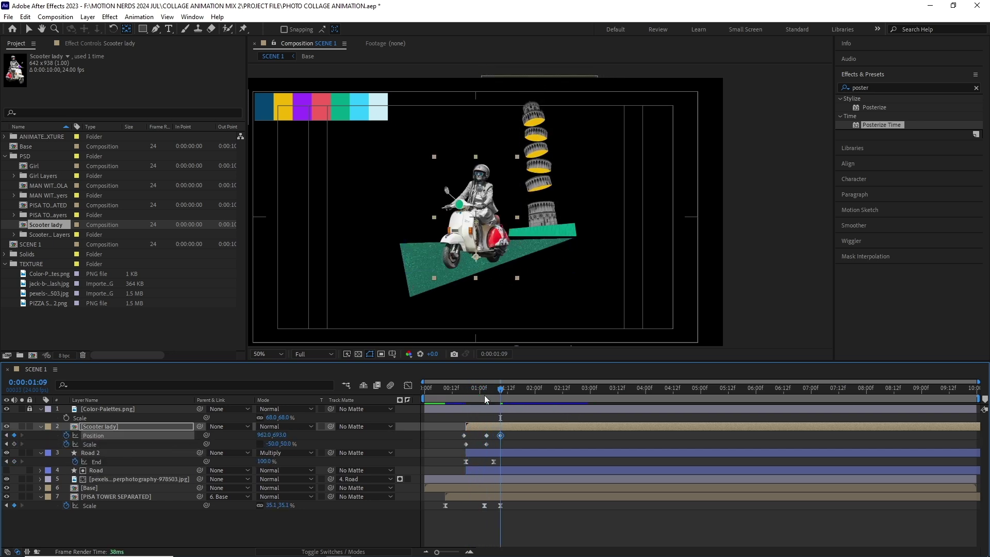
mouse_move(479, 387)
mouse_down()
mouse_move(505, 388)
mouse_move(485, 391)
mouse_move(498, 394)
mouse_up()
Add the Scooter lady's Rotation and ease her scale curve in the Graph Editor
key(shift+r)
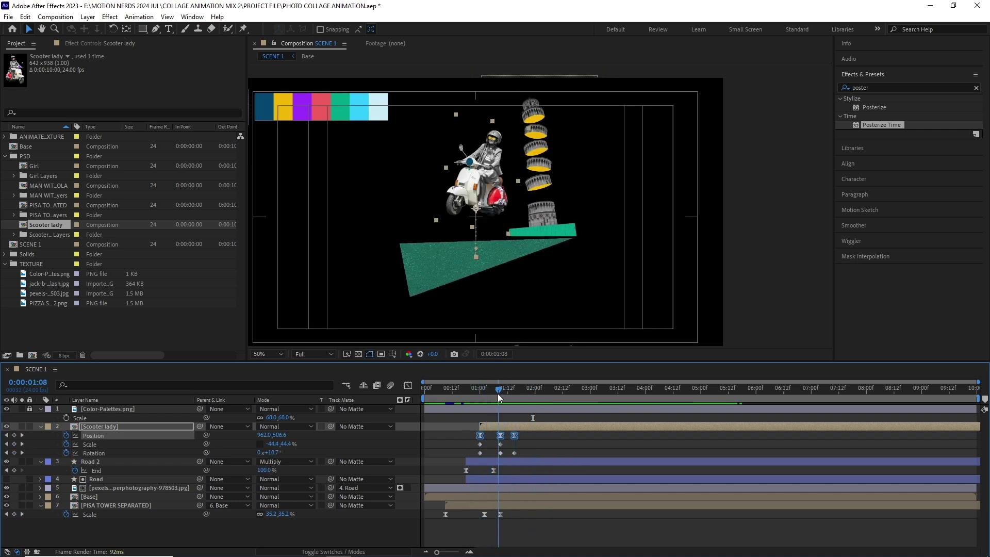
key(shift+F3)
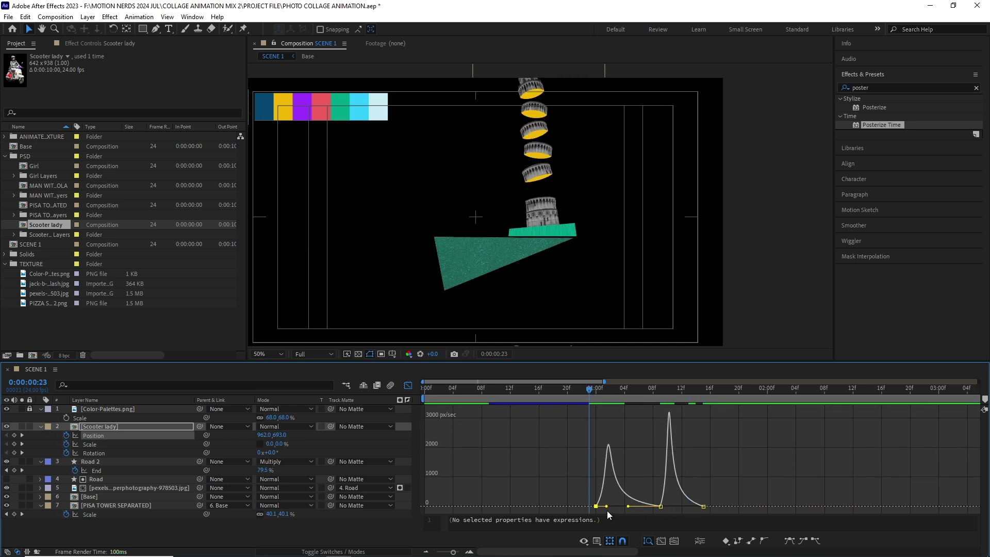
click(88, 444)
key(shift+F3)
click(409, 384)
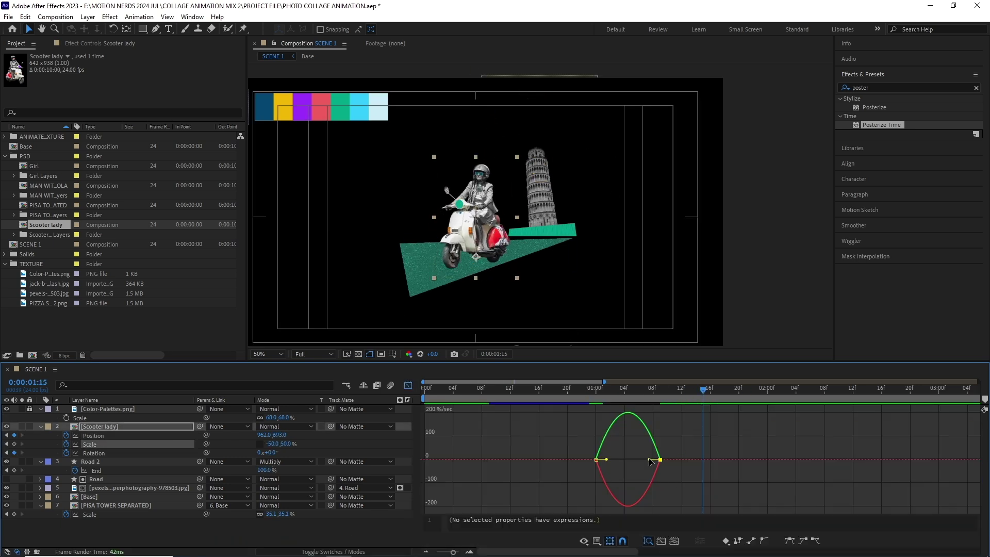
key(Page_Up)
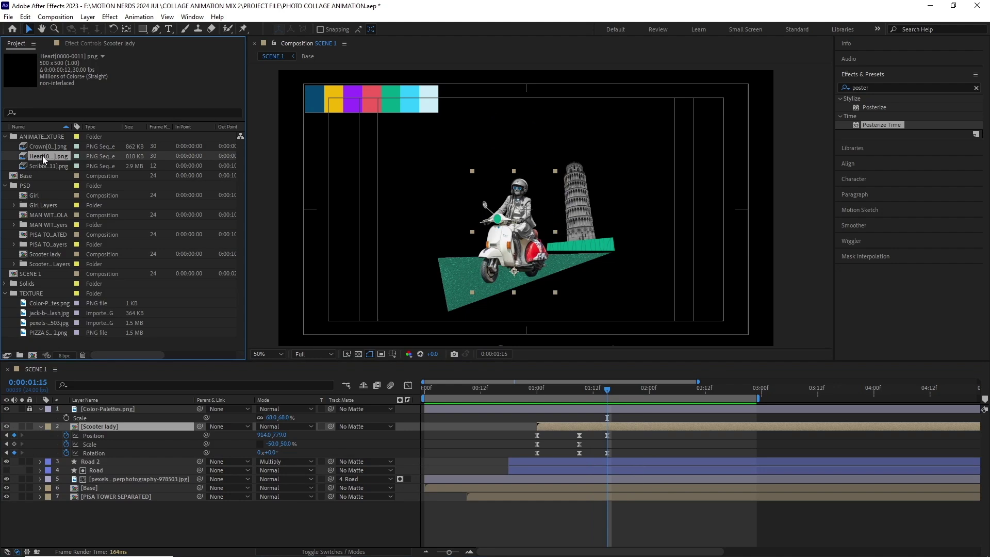
Interpret the Heart image sequence footage at 12 frames per second
right_click(43, 156)
mouse_move(83, 231)
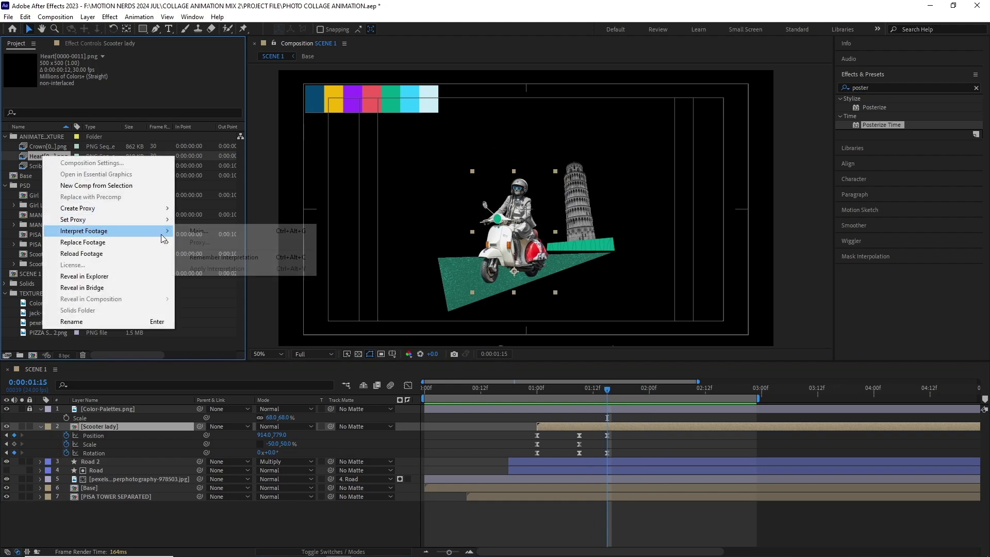
click(191, 233)
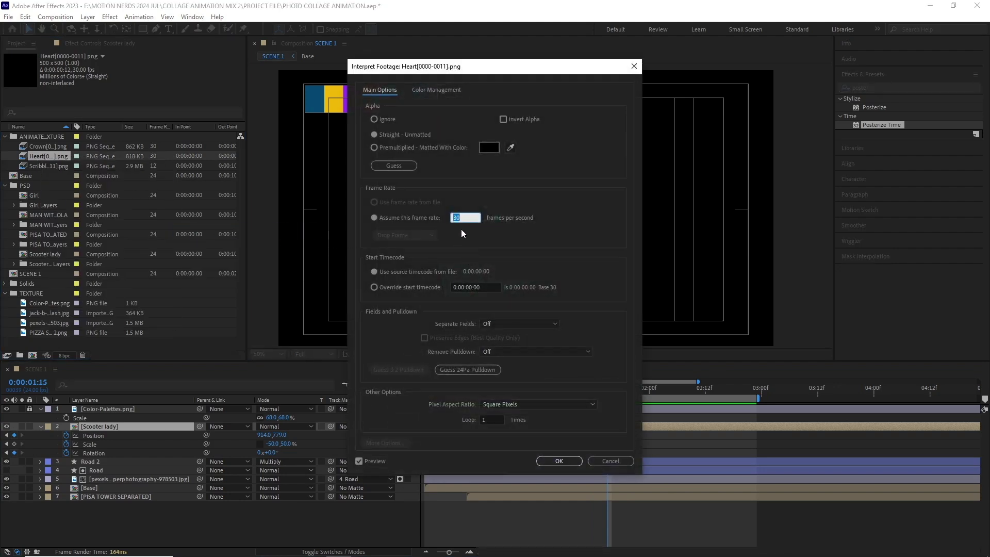
text(12)
key(Return)
right_click(43, 155)
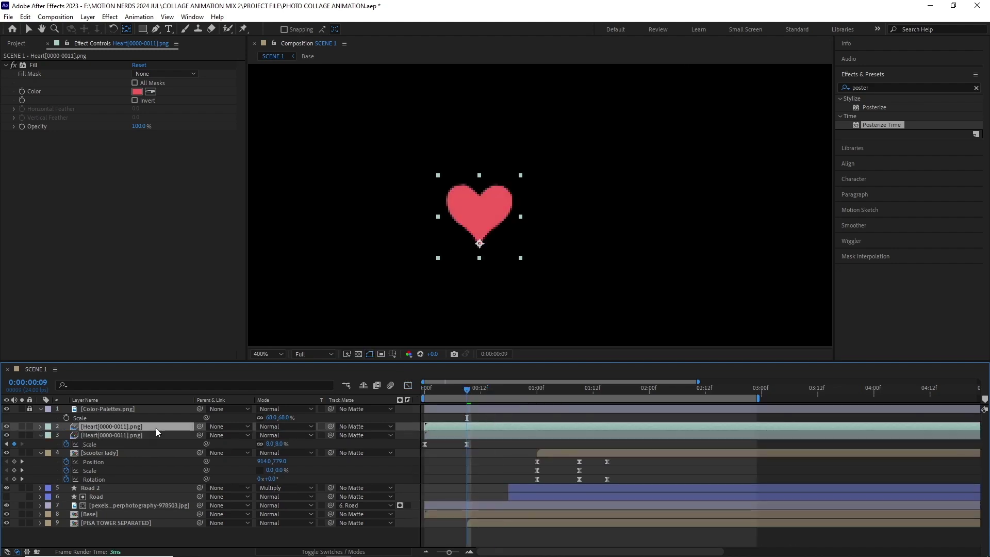
Duplicate the animated heart twice and stagger the copies' start times
key(ctrl+d)
key(ctrl+d)
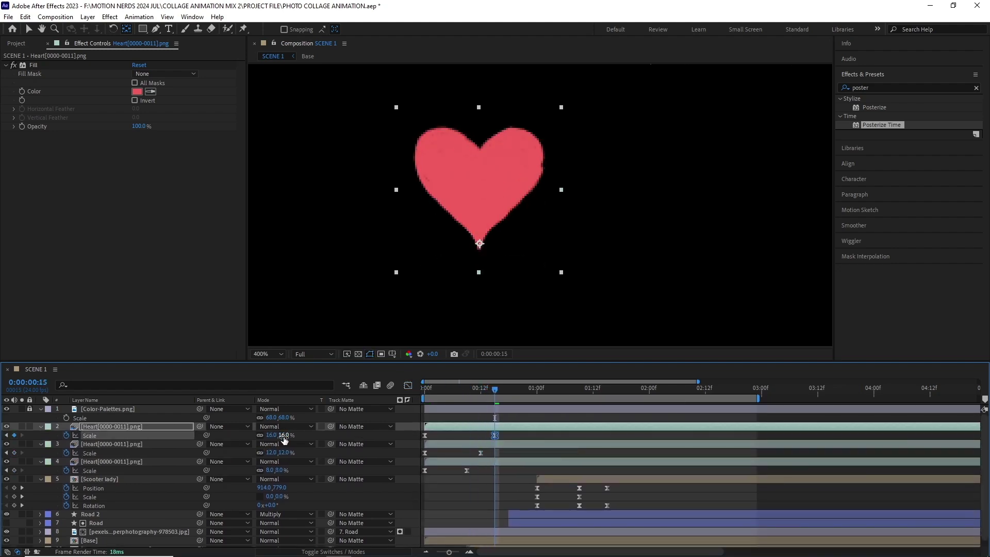
drag(481, 389, 620, 394)
key([)
key([)
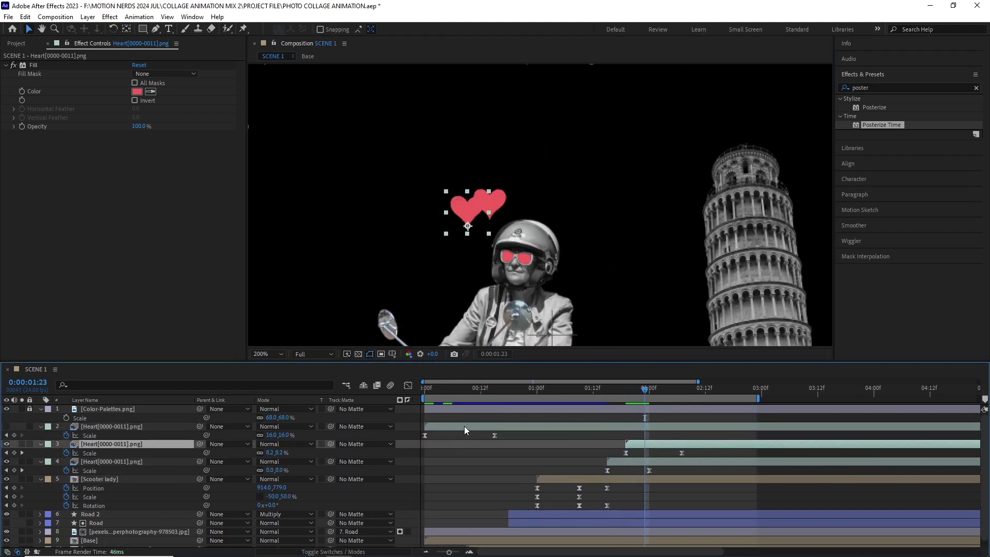
key([)
Position the hearts above the scooter lady's head with differing tilts
click(490, 177)
double_click(490, 177)
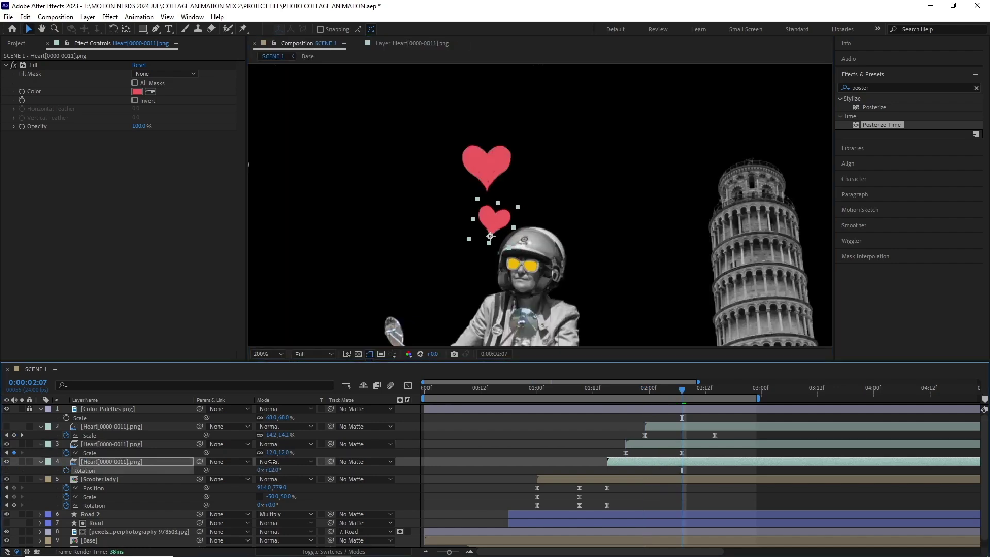
mouse_move(646, 389)
mouse_down()
mouse_move(611, 400)
mouse_move(710, 389)
mouse_up()
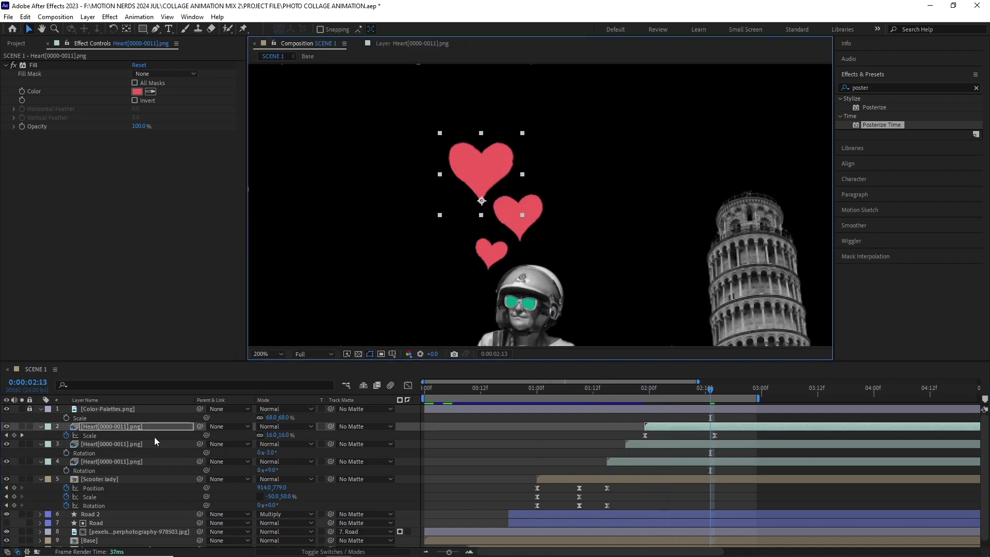
click(492, 166)
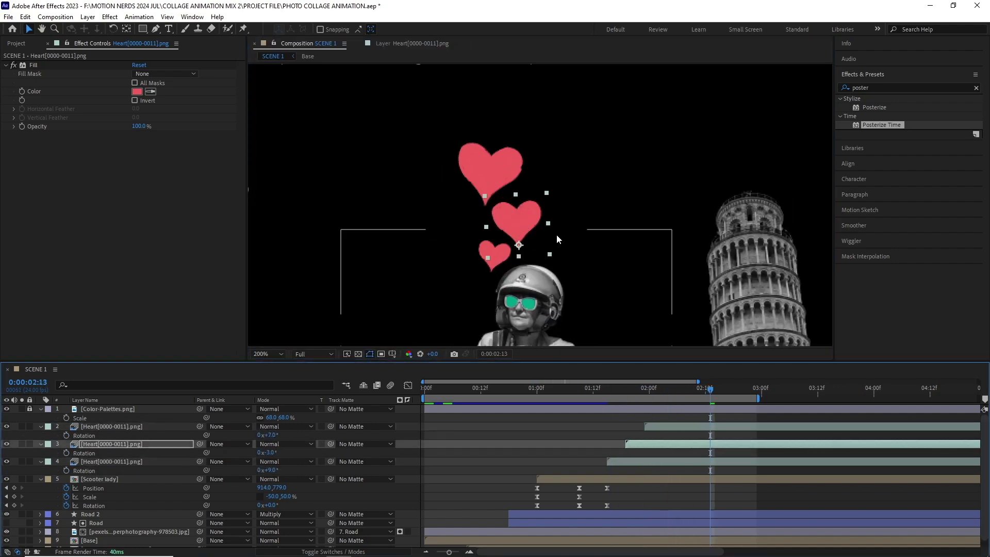
scroll(526, 302, up, 2)
click(313, 354)
key(Escape)
key(alt+slash)
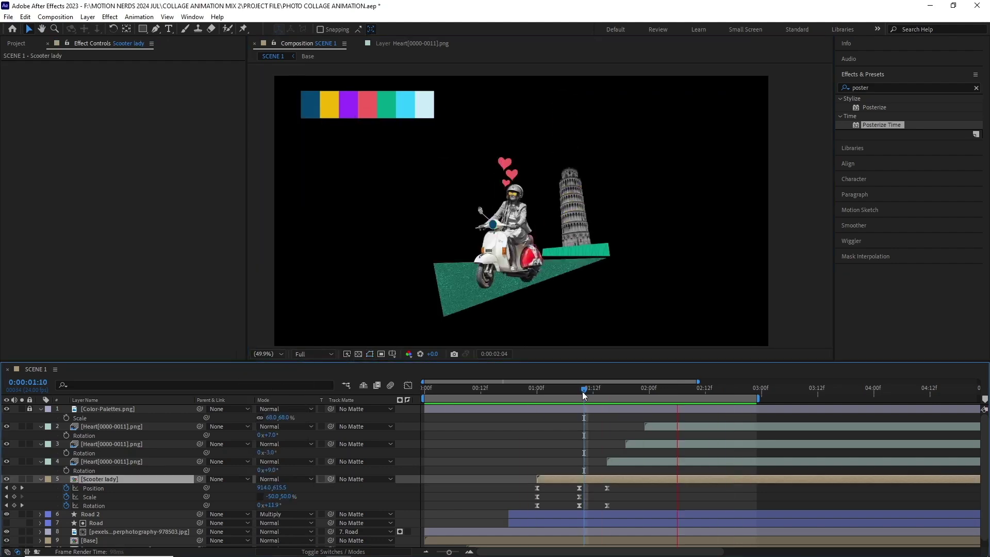
Add PIZZA SLICE 2.png to the scene and scale it down to 6%
click(16, 42)
drag(48, 332, 290, 264)
key(s)
drag(271, 435, 68, 438)
key(Home)
scroll(526, 264, up, 2)
Animate the slice's scale popping from 0 to 6% over three frames
key(r)
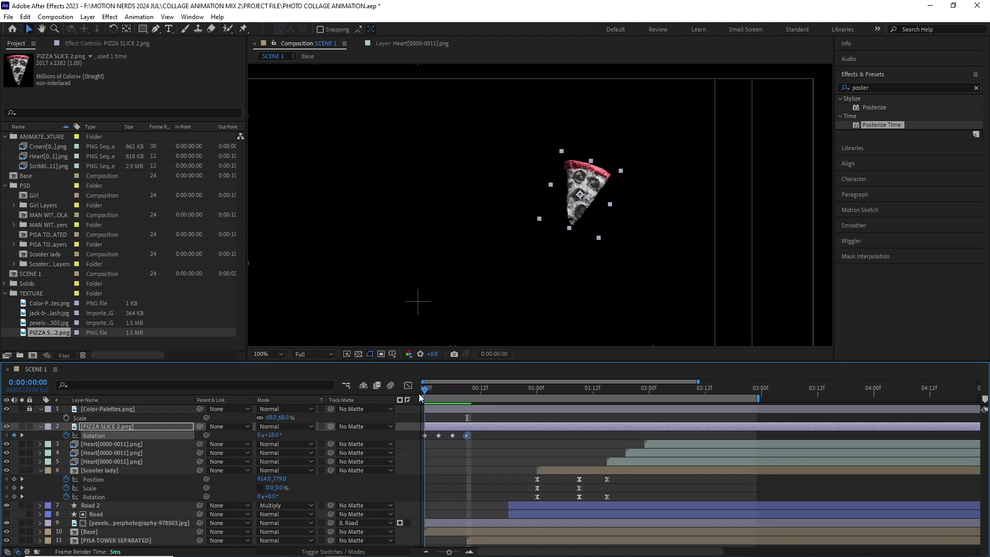
drag(424, 387, 437, 390)
key(shift+s)
drag(271, 435, 69, 444)
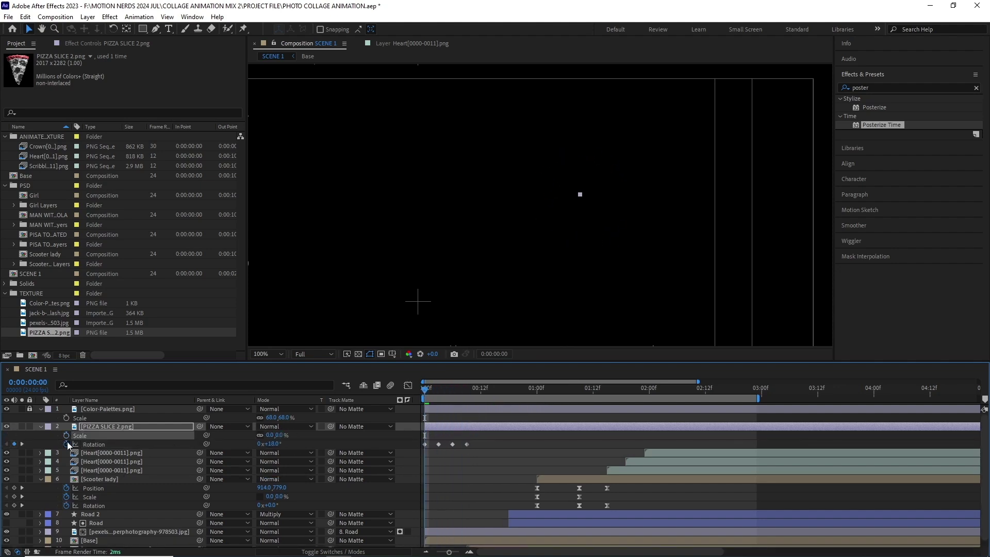
drag(277, 435, 474, 431)
Make the slice's rotation keyframes hold and add a loopOut() rotation expression
click(408, 385)
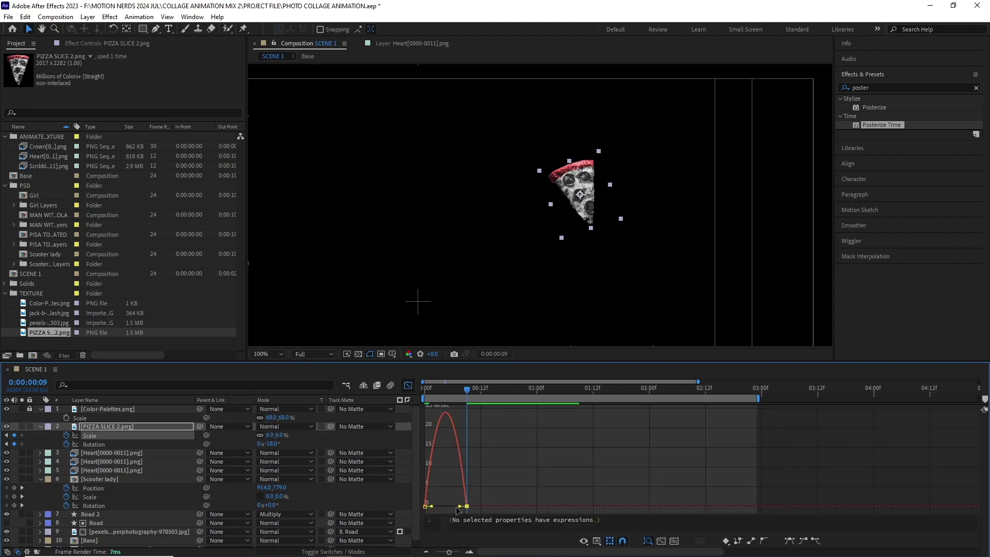
click(93, 444)
click(408, 385)
right_click(424, 444)
click(460, 399)
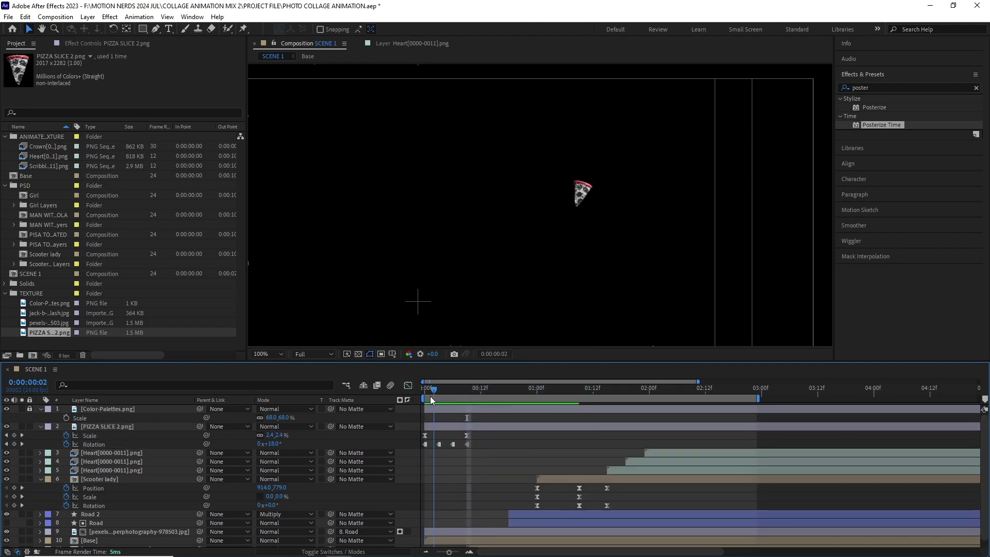
alt+click(87, 444)
text(loopOut())
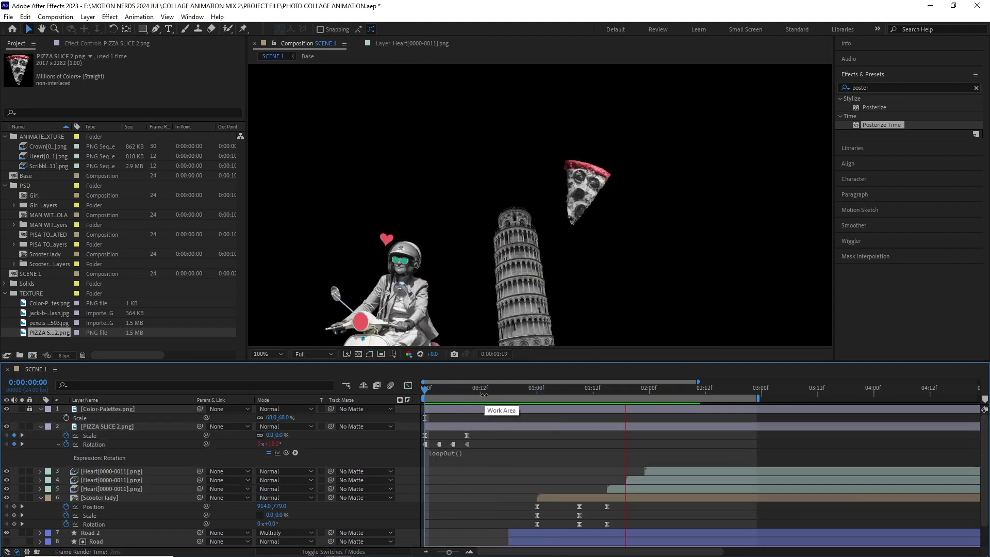
Apply a Transform effect to the pizza slice and preview the animation
click(108, 16)
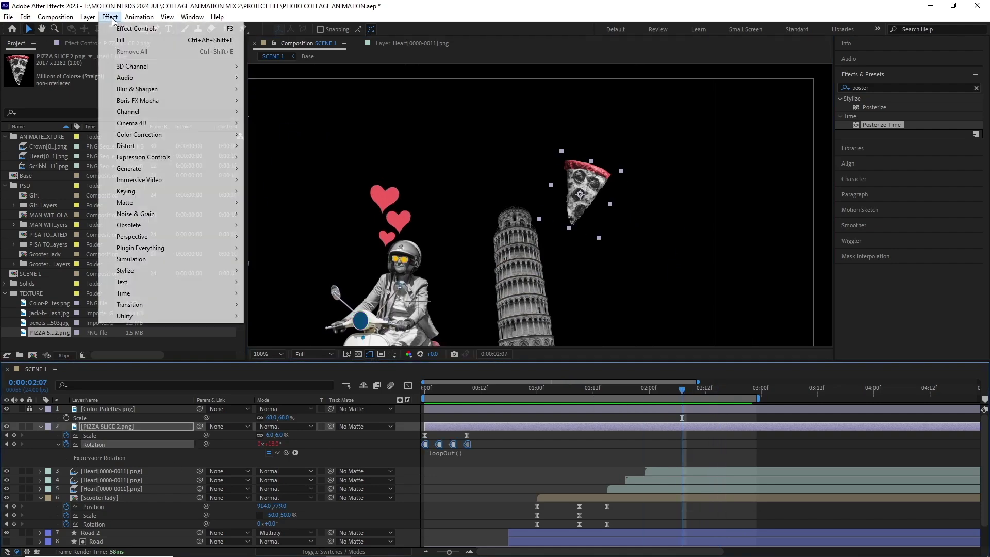
mouse_move(125, 146)
click(302, 442)
key(space)
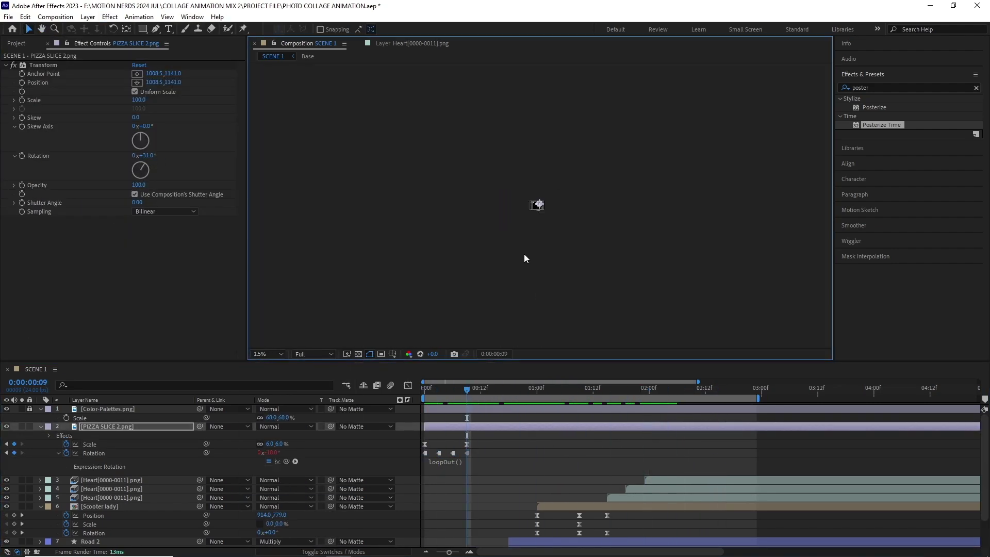
scroll(524, 256, down, 2)
key(space)
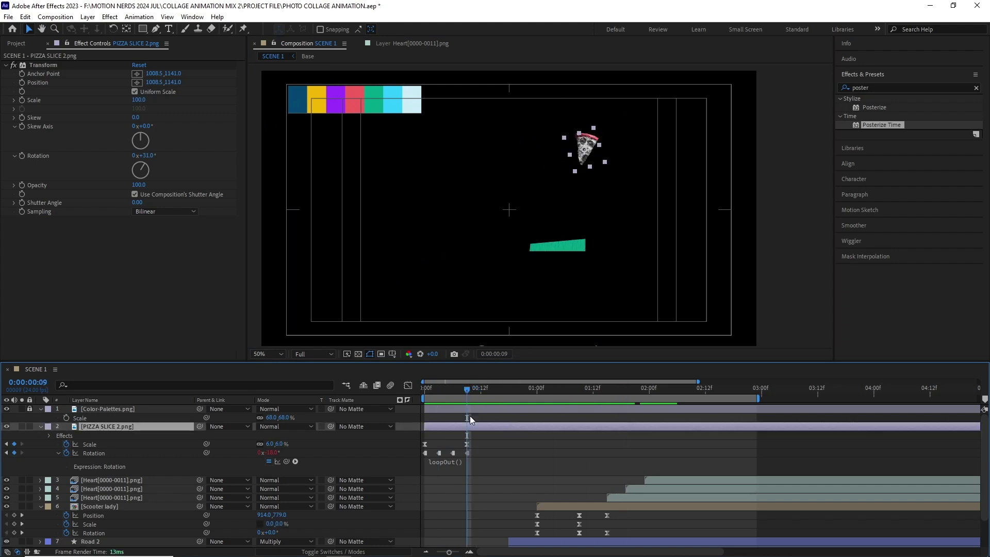
Duplicate the pizza slice layer into a second slice and preview both
key(ctrl+d)
key(space)
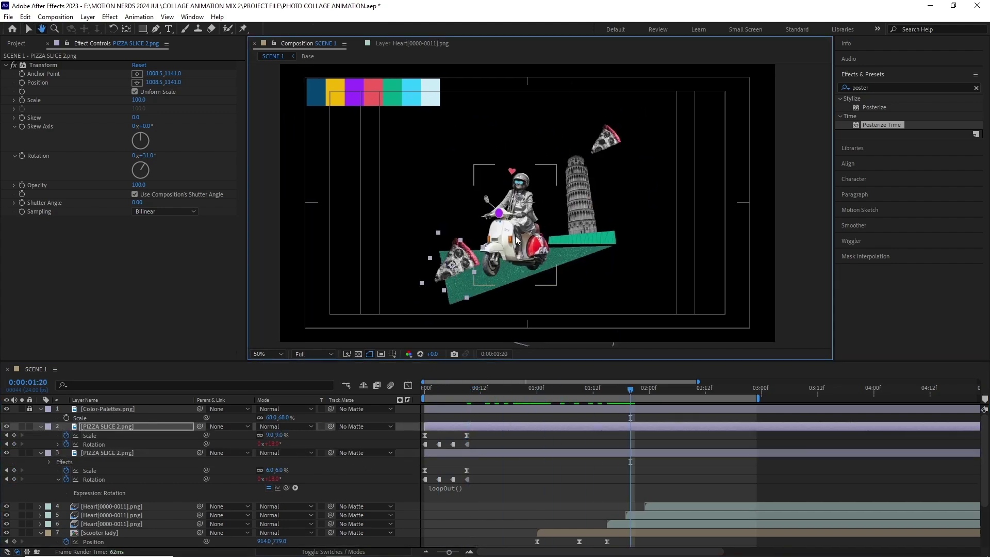
mouse_move(611, 389)
mouse_down()
mouse_move(439, 406)
mouse_move(509, 404)
mouse_up()
click(440, 456)
key(space)
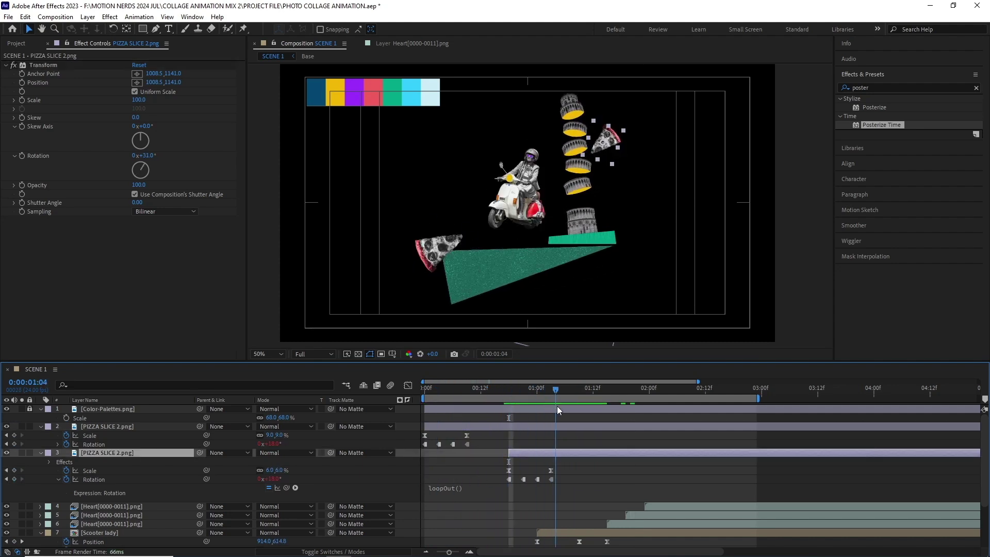
Create a pale cyan solid named Bg and move it to the bottom of the stack
key(ctrl+y)
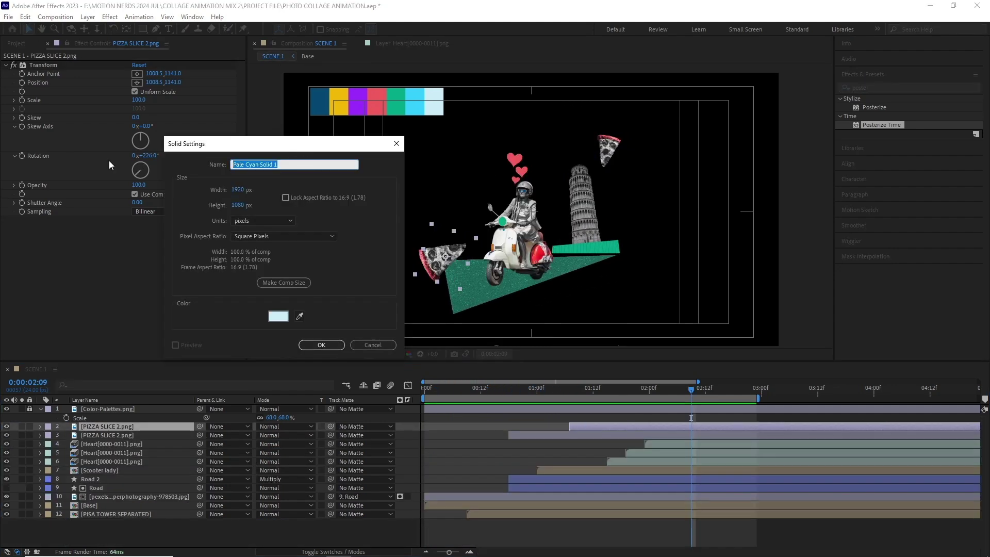
key(Return)
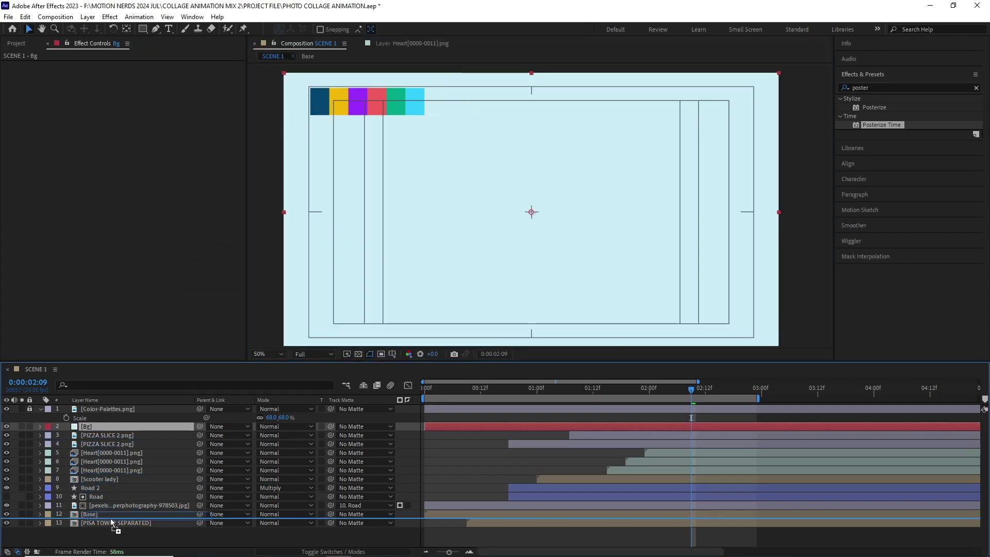
drag(93, 428, 100, 526)
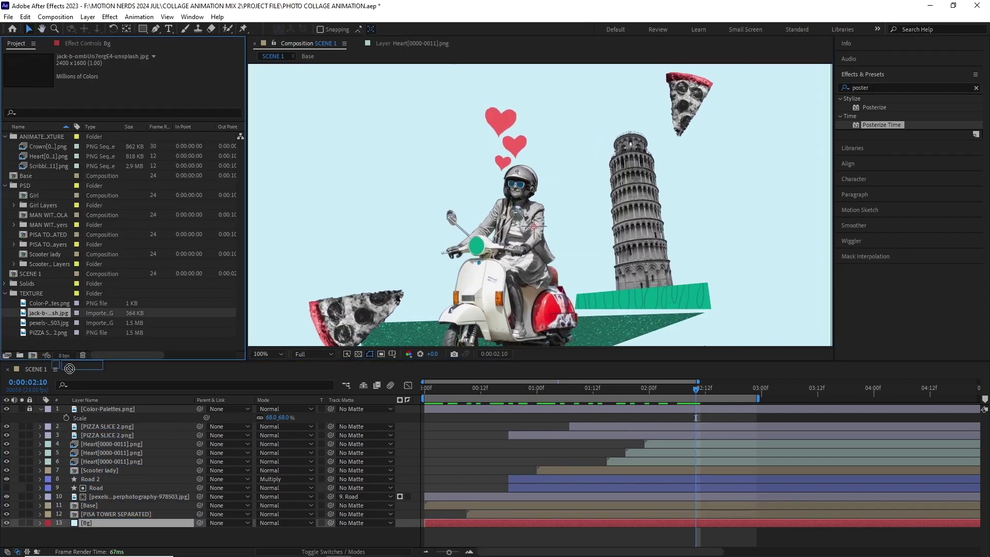
Add the starry jack-b-omb photo with Tint and Invert effects in Multiply mode
drag(48, 313, 116, 426)
click(109, 16)
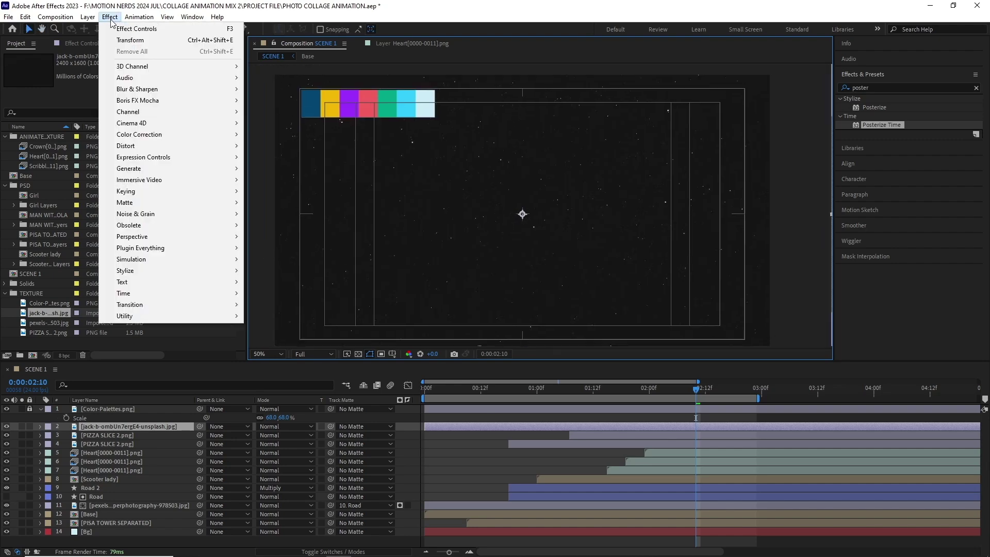
click(267, 474)
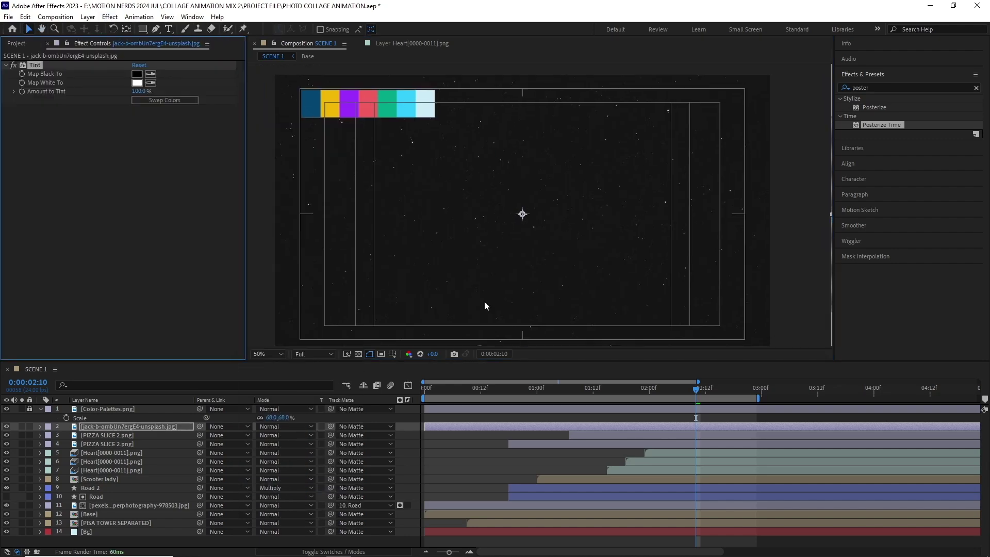
click(110, 17)
click(294, 179)
click(287, 426)
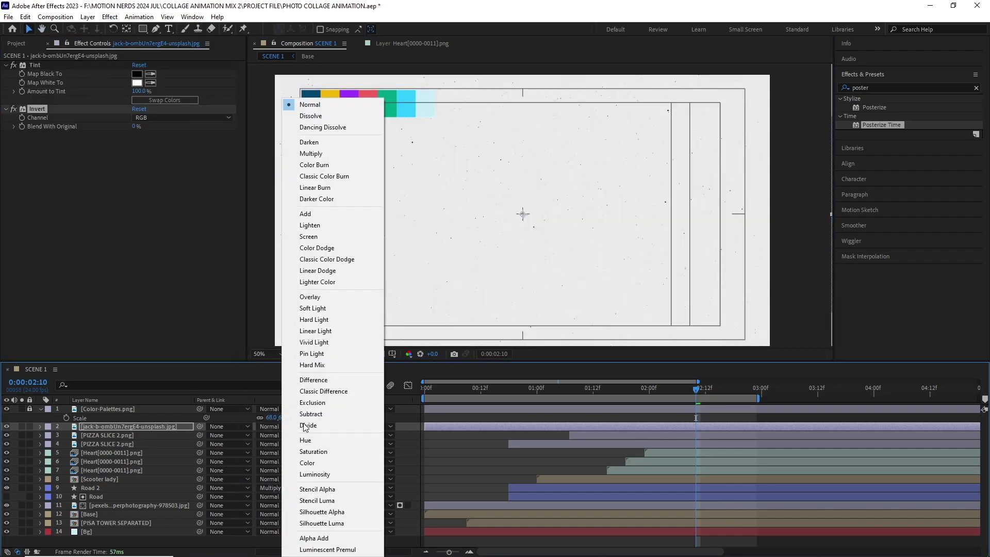
click(333, 160)
scroll(460, 228, up, 1)
scroll(460, 228, up, 1)
Add a Curves effect and bend the curve upward to brighten the texture
drag(460, 228, 455, 259)
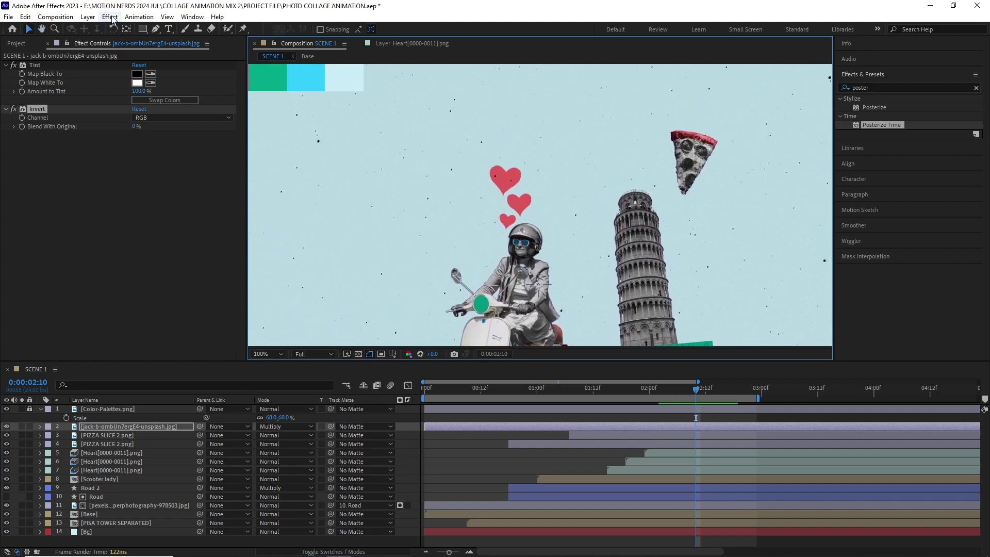
click(109, 16)
click(277, 328)
drag(87, 242, 101, 198)
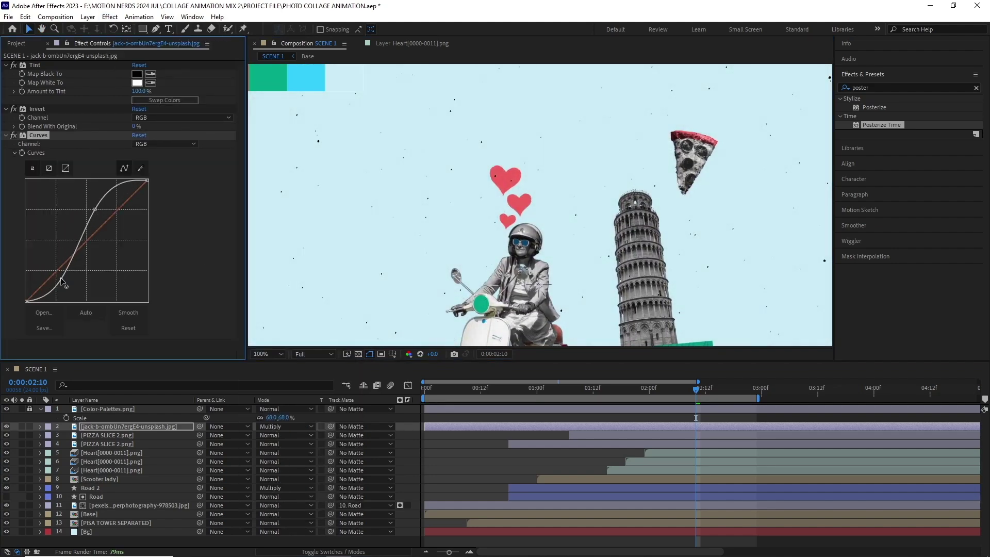
key(h)
drag(541, 233, 512, 217)
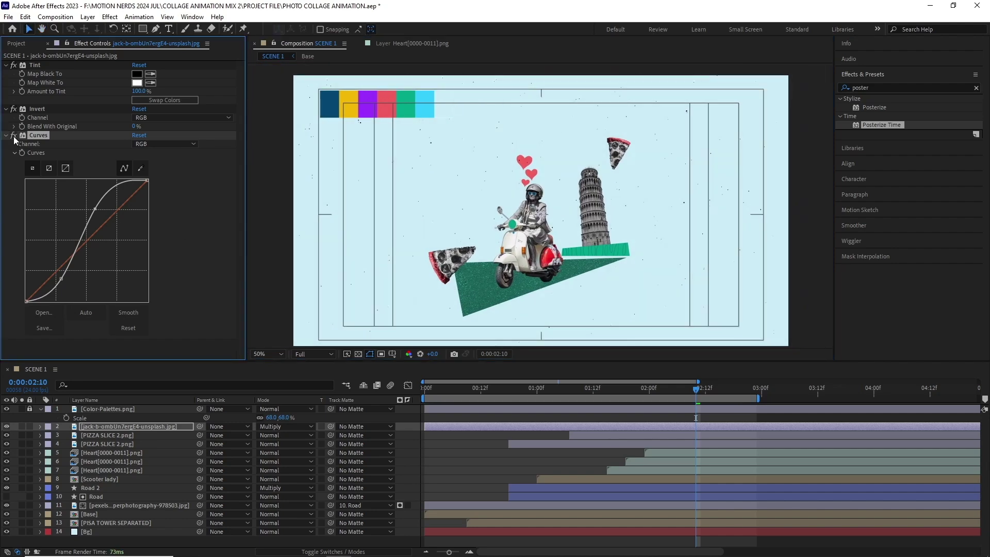
scroll(531, 170, down, 2)
scroll(531, 169, up, 2)
scroll(527, 175, down, 2)
key(v)
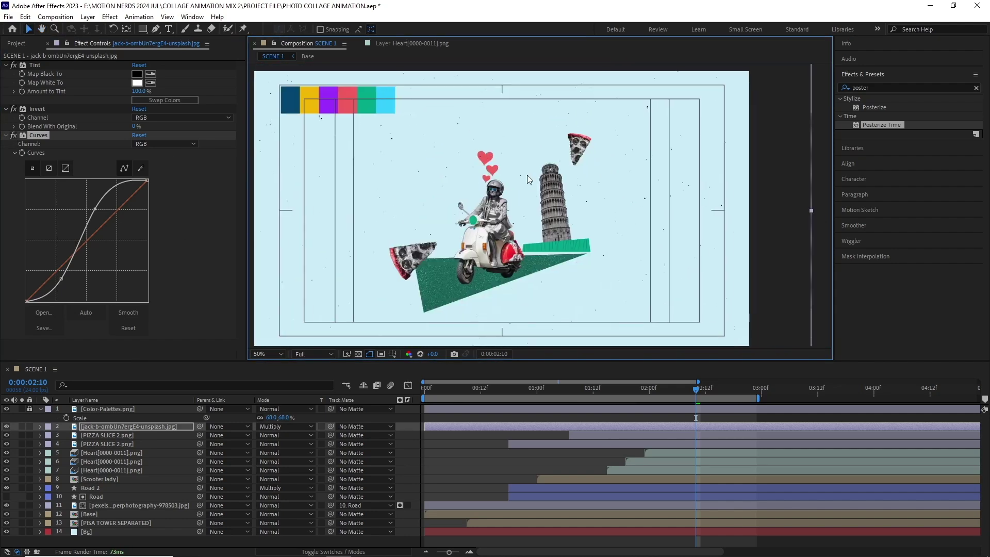
drag(61, 279, 75, 291)
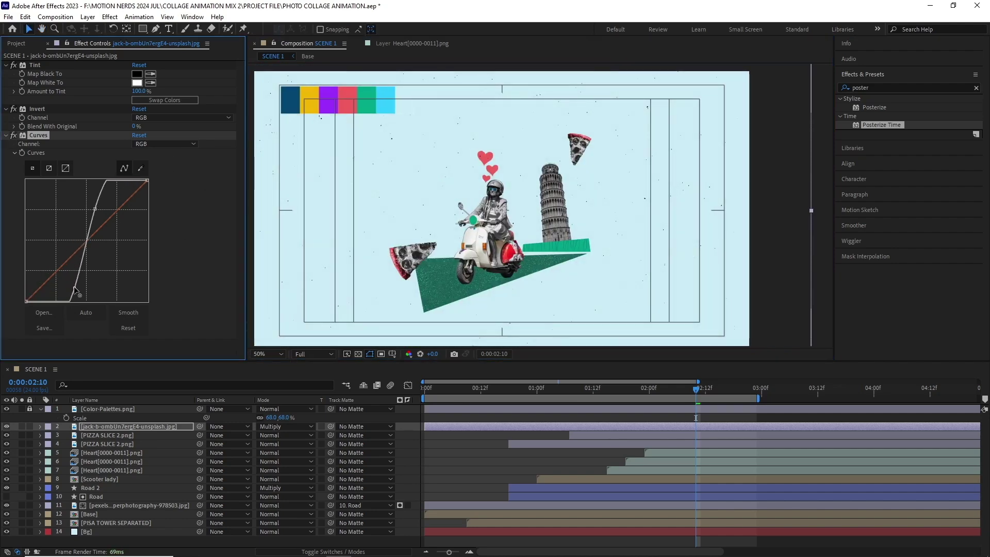
drag(95, 209, 38, 232)
scroll(473, 151, up, 2)
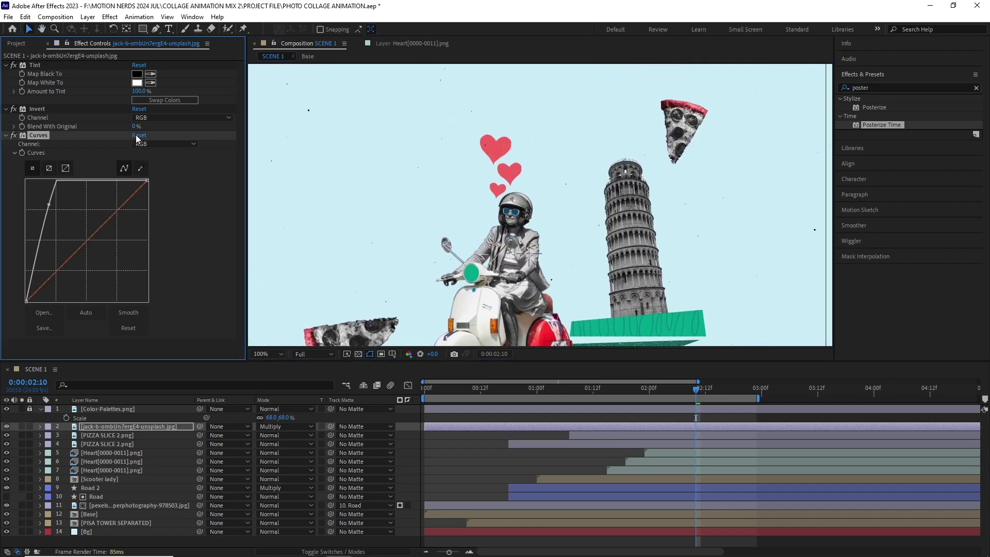
mouse_move(521, 183)
mouse_down()
mouse_move(540, 208)
mouse_move(520, 223)
mouse_up()
drag(85, 238, 68, 225)
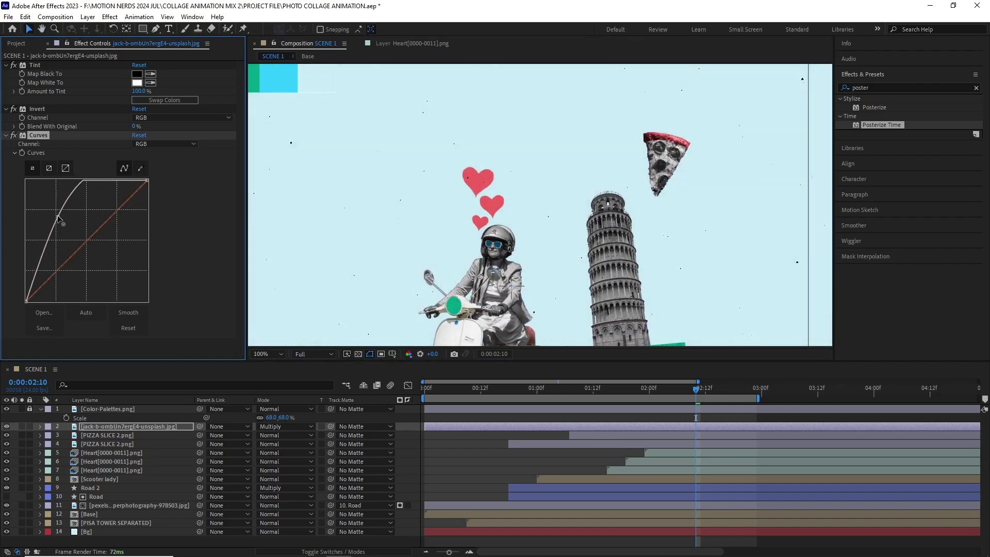
key(comma)
key(space)
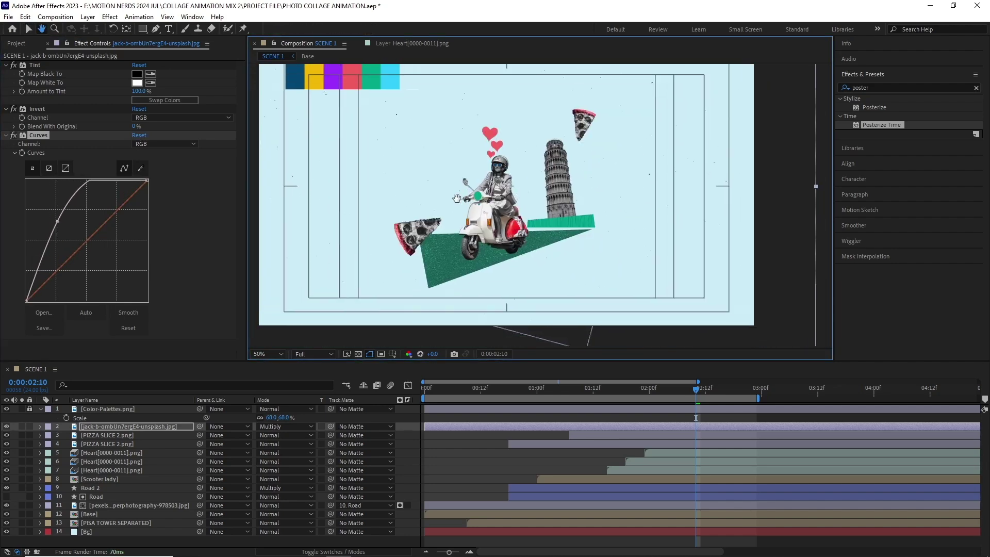
Keyframe the texture's position, moving it to a new spot every few frames
click(133, 425)
key(p)
click(66, 436)
key(Page_Down)
key(Page_Down)
key(Page_Down)
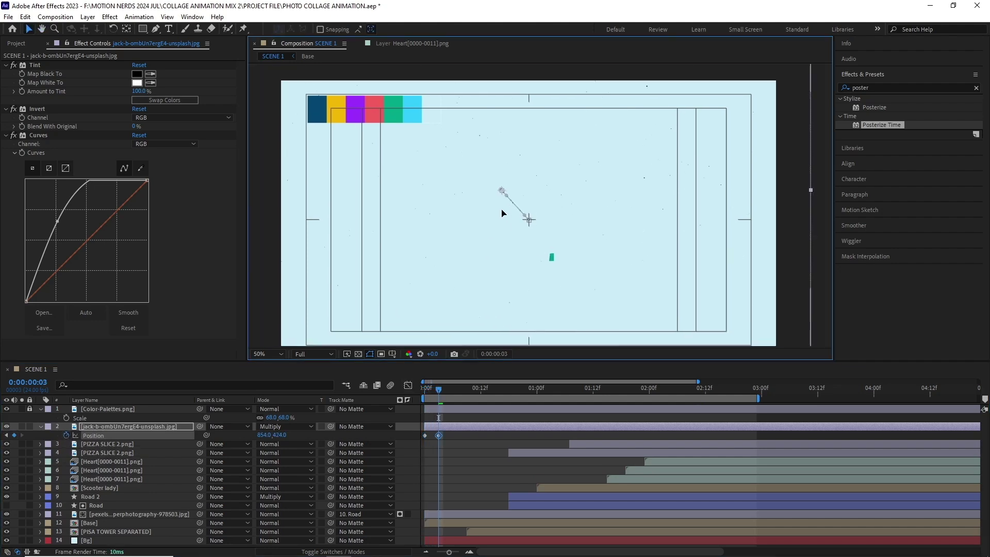
mouse_move(531, 275)
mouse_down()
mouse_move(472, 207)
mouse_move(457, 239)
mouse_up()
key(Page_Down)
key(Page_Down)
key(Page_Down)
key(Page_Down)
key(Page_Down)
key(Page_Down)
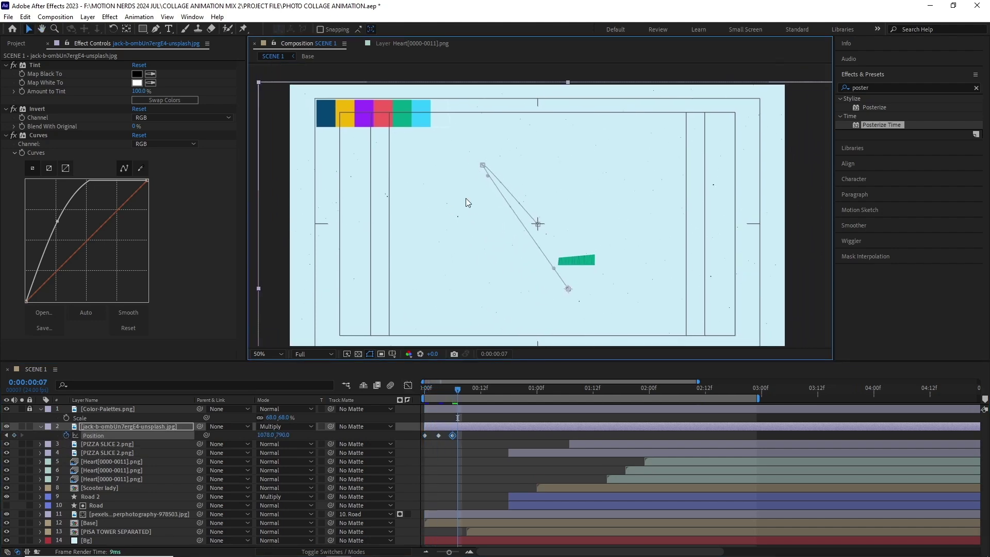
drag(466, 198, 479, 192)
scroll(479, 192, down, 2)
Add one more position jump, set the keyframes to hold, and add a position expression
key(Page_Down)
key(Page_Down)
key(Page_Down)
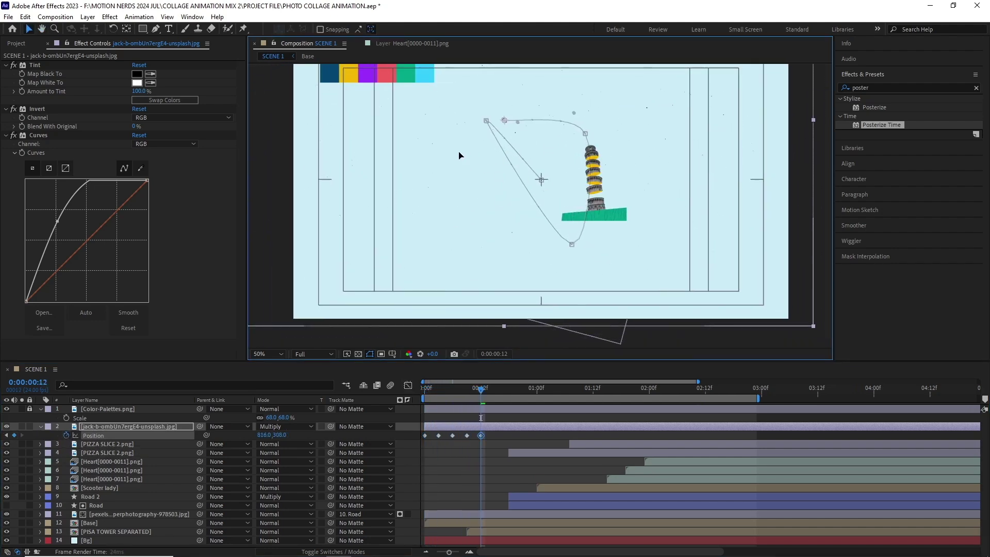
drag(504, 155, 441, 168)
key(Page_Down)
key(Page_Down)
key(Page_Down)
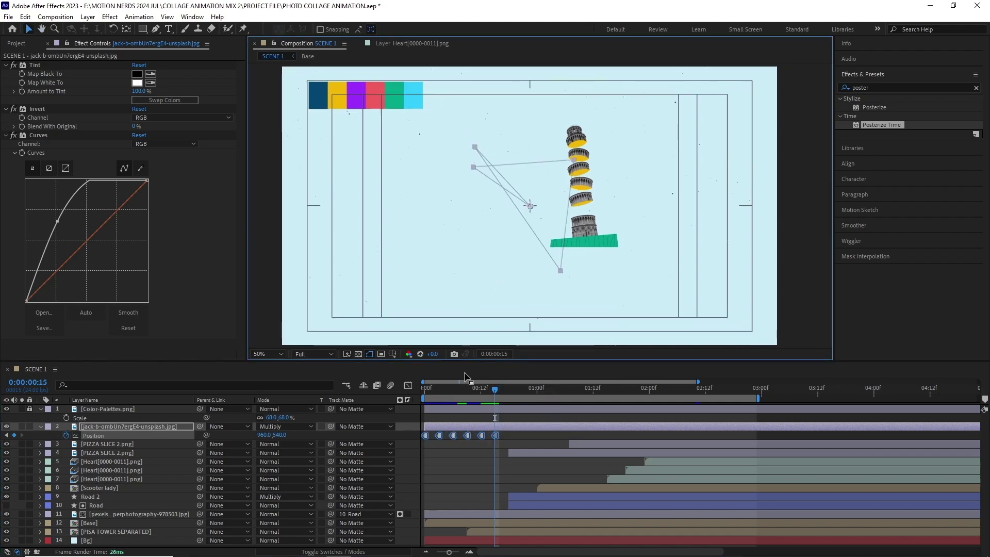
click(429, 388)
alt+click(67, 435)
text(loopo)
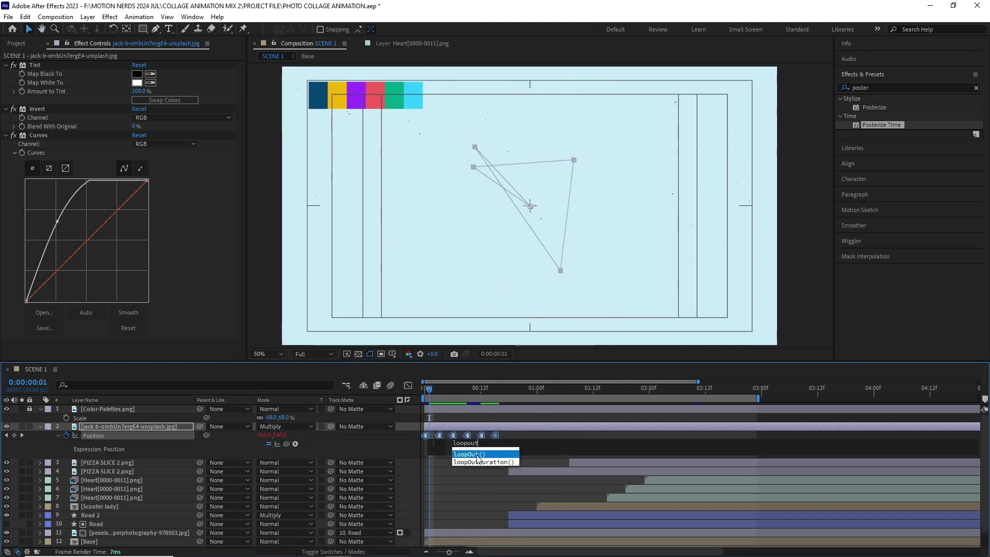
Add 5% Noise grain, posterize time to 12 fps, and preview the full Scene 1
click(111, 17)
click(279, 281)
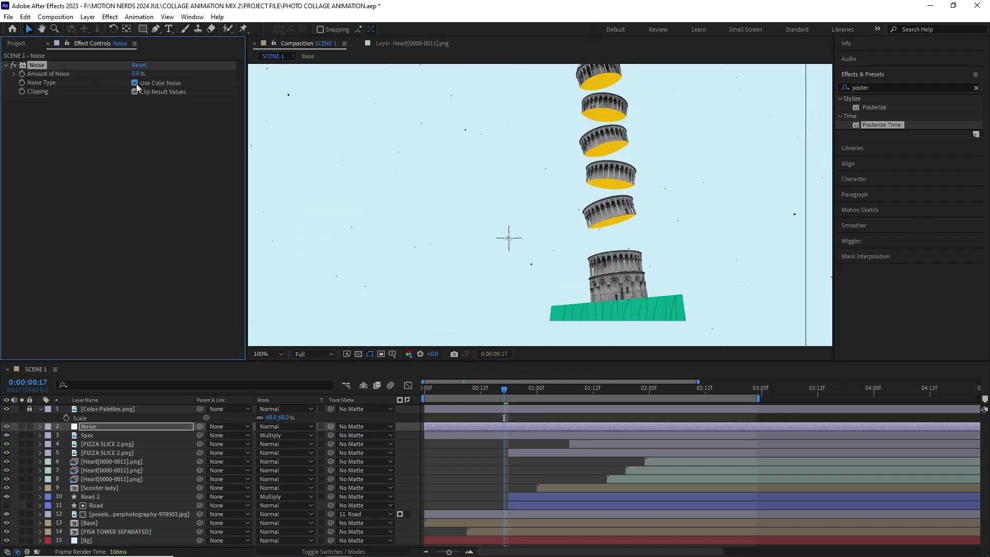
key(Return)
scroll(410, 258, up, 2)
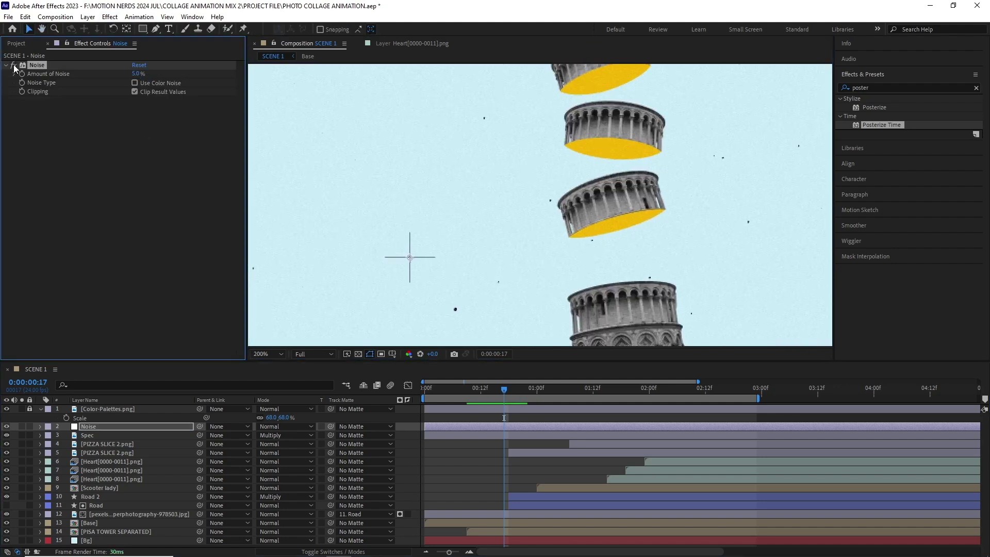
scroll(499, 225, down, 3)
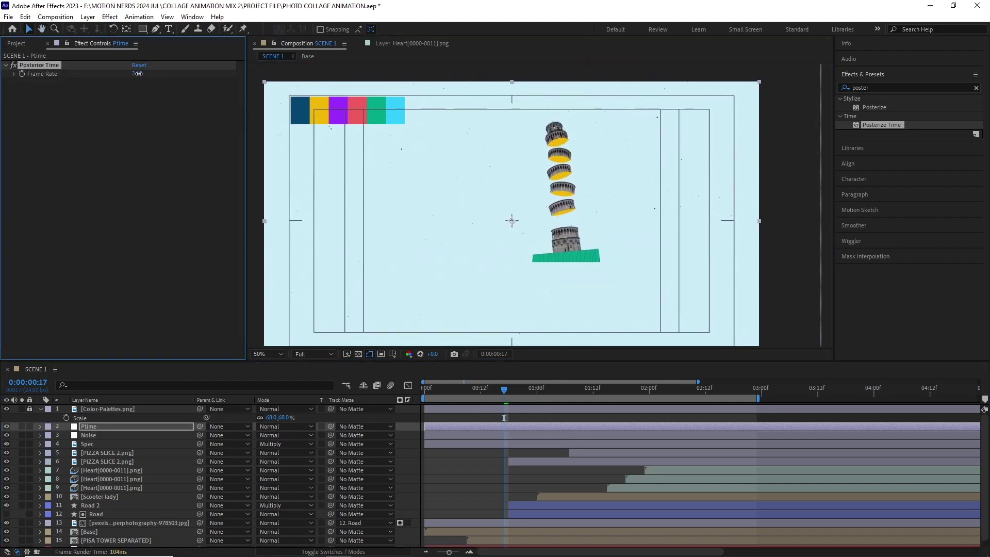
key(Return)
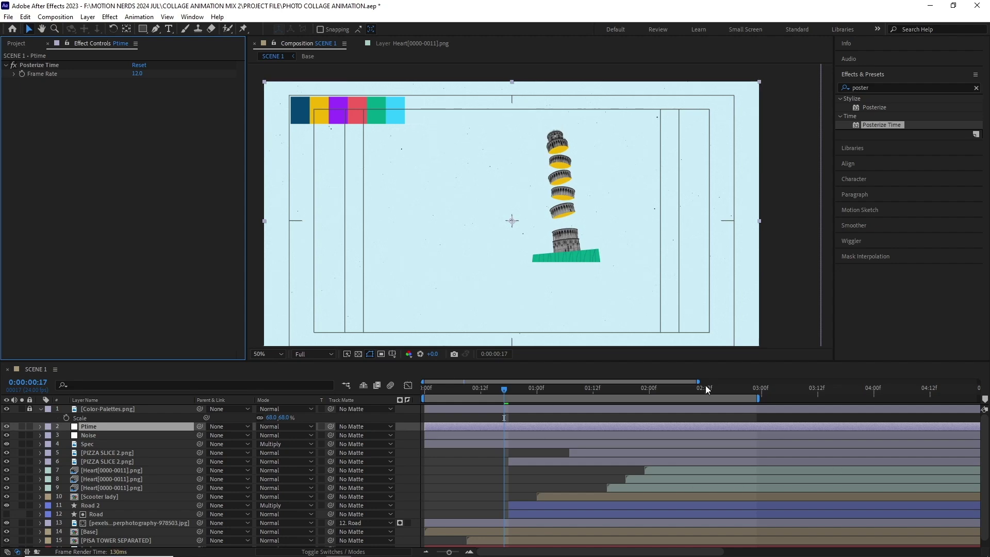
scroll(931, 397, down, 4)
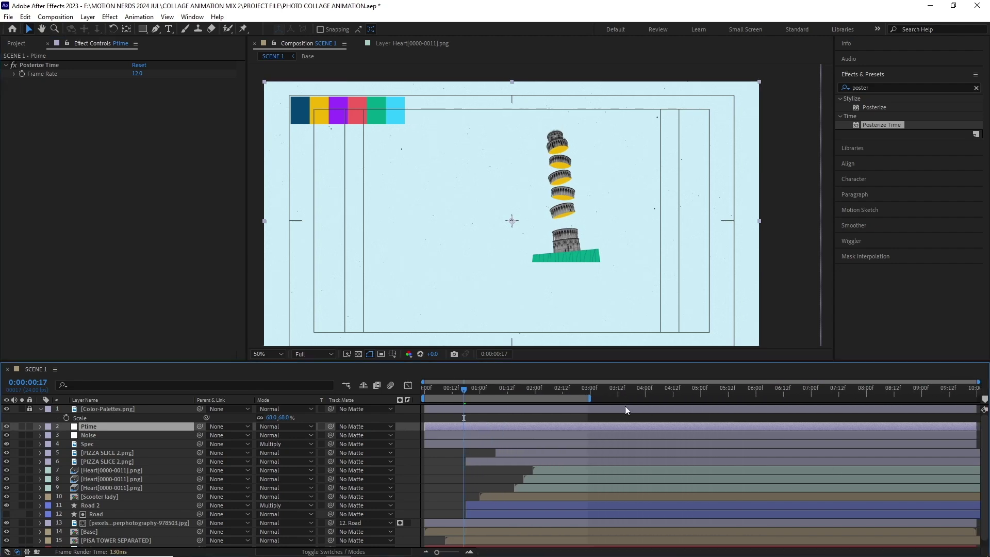
drag(620, 403, 980, 404)
key(space)
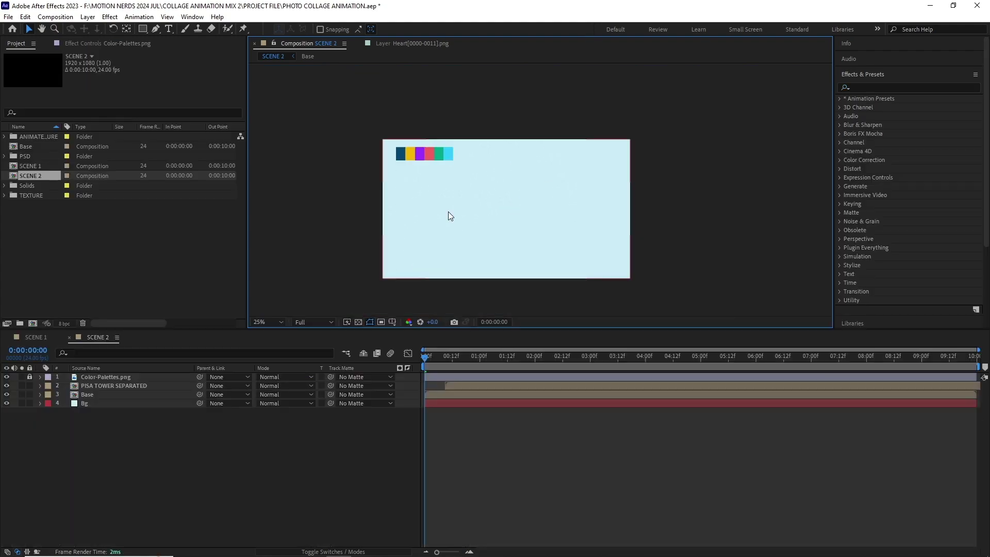
scroll(448, 216, up, 2)
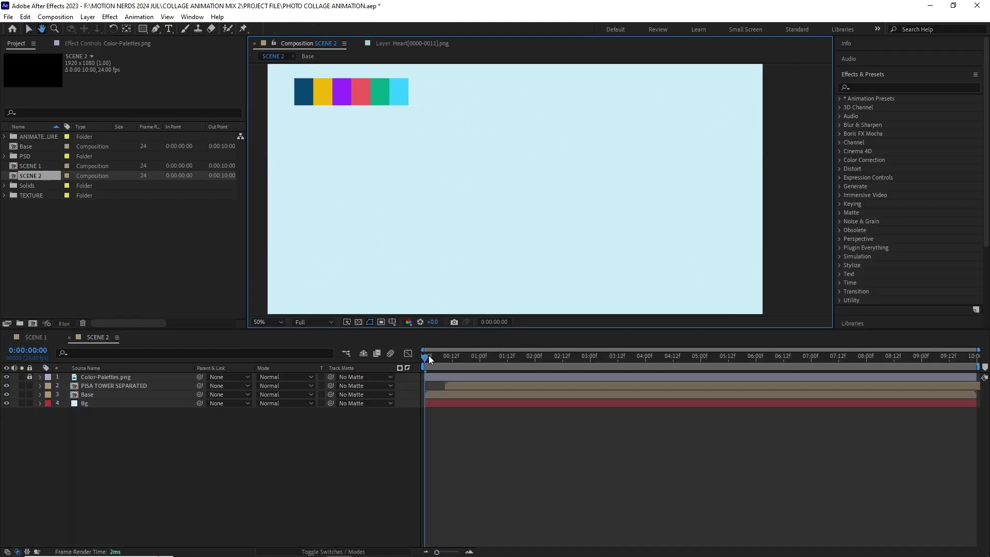
Scrub Scene 2's tower animation and move Base above PISA TOWER SEPARATED
drag(429, 355, 513, 354)
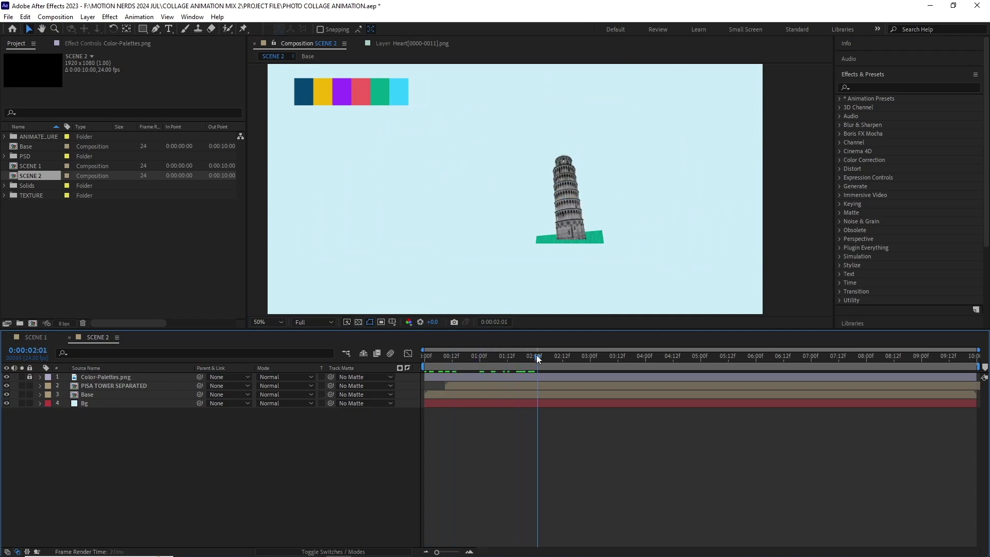
drag(92, 395, 89, 380)
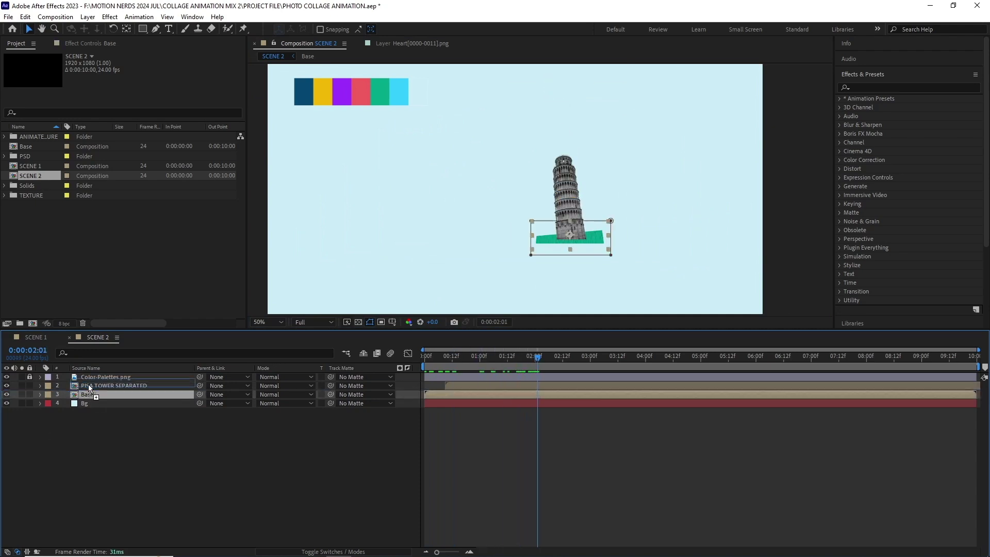
click(532, 434)
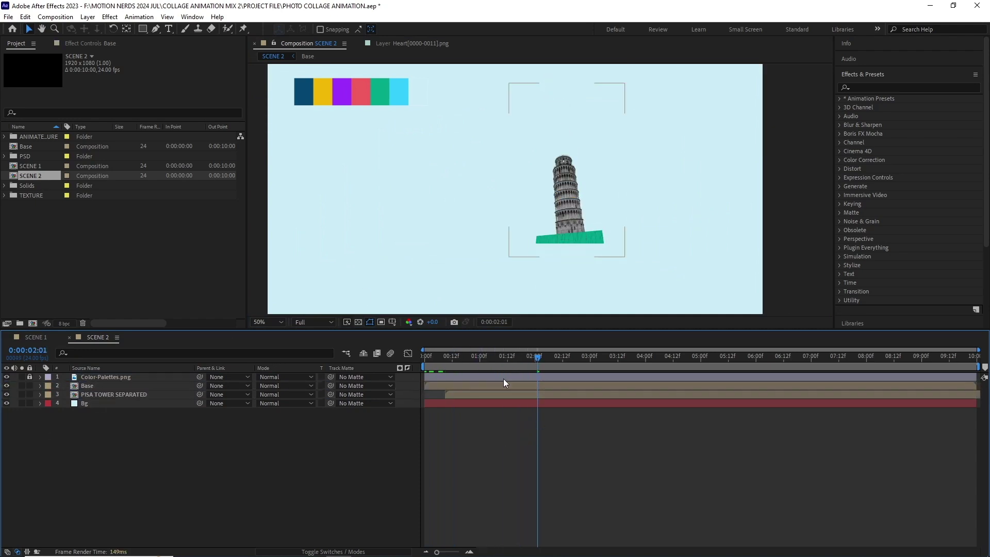
scroll(540, 219, down, 2)
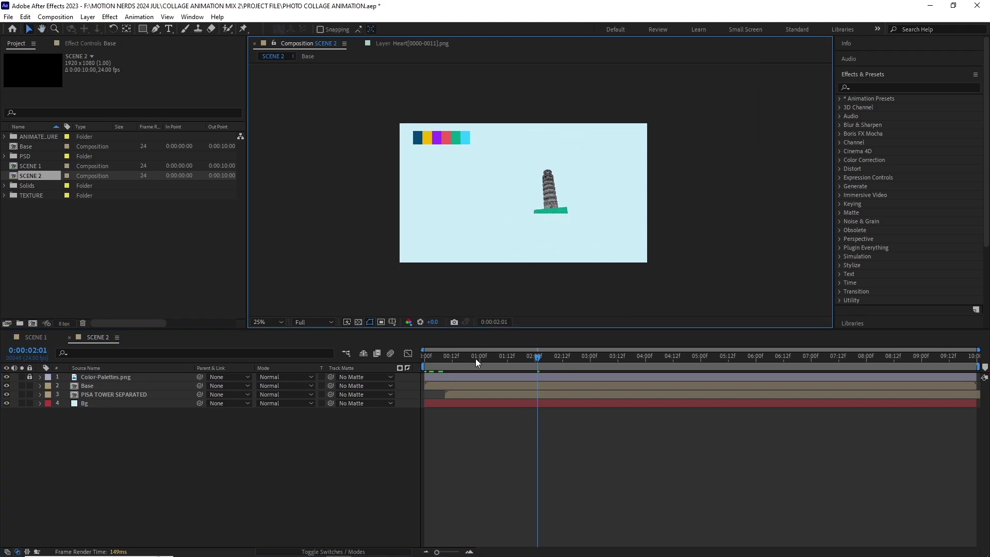
click(459, 360)
Duplicate the Base composition as Base 2 and fill its strip cyan
click(29, 147)
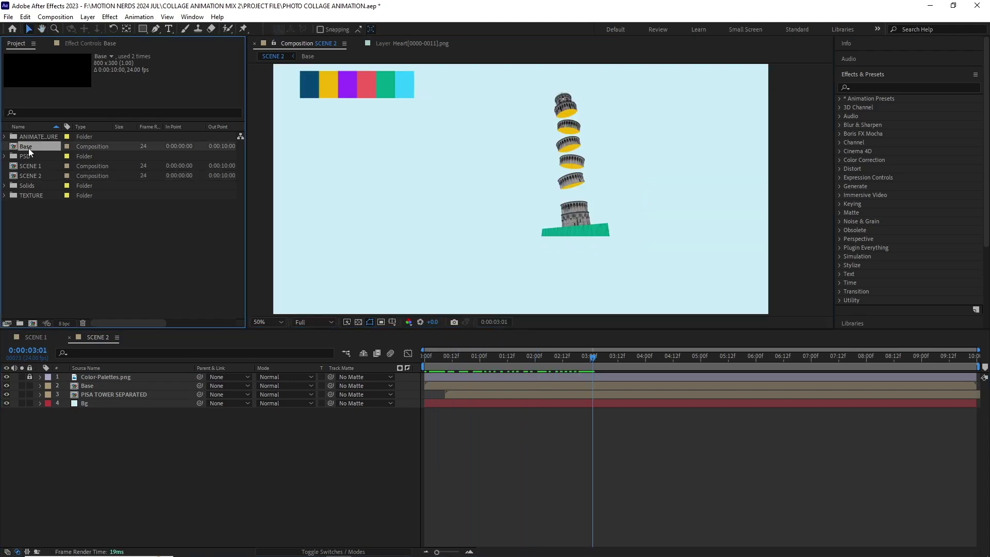
key(ctrl+d)
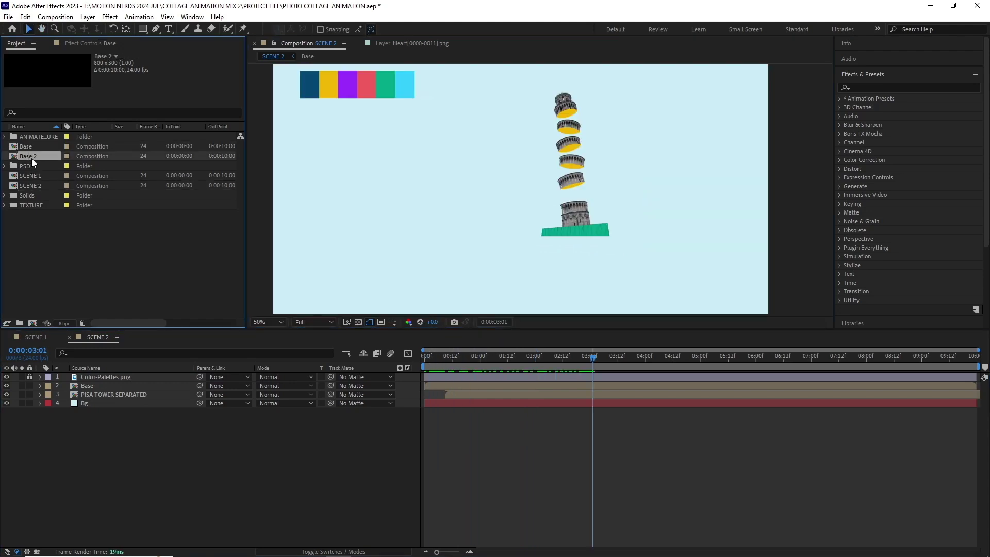
double_click(32, 159)
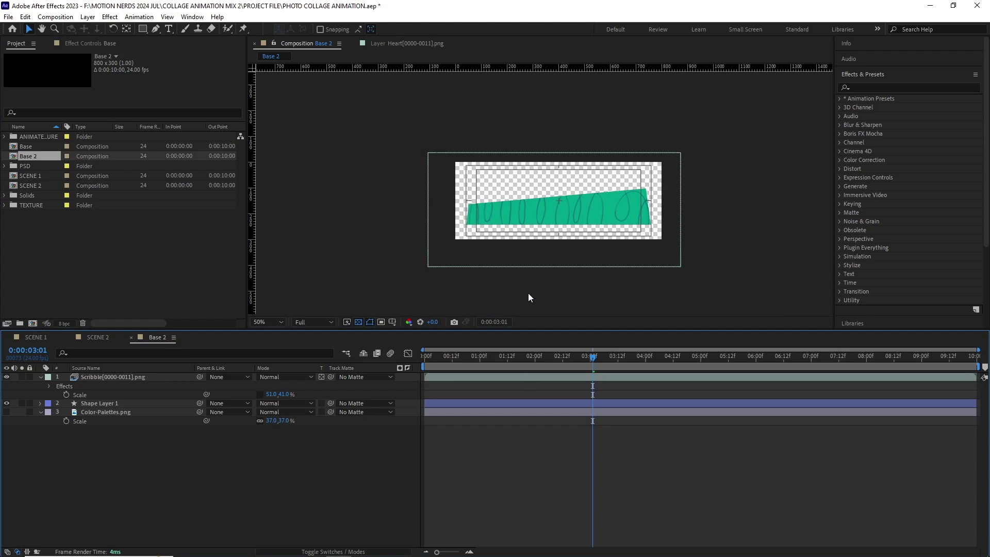
scroll(528, 297, up, 2)
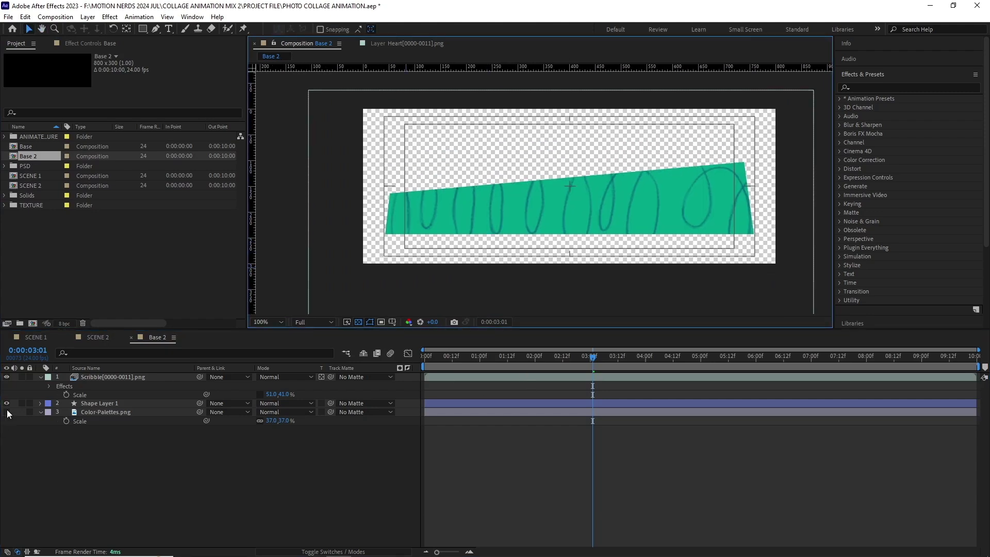
click(7, 412)
click(536, 367)
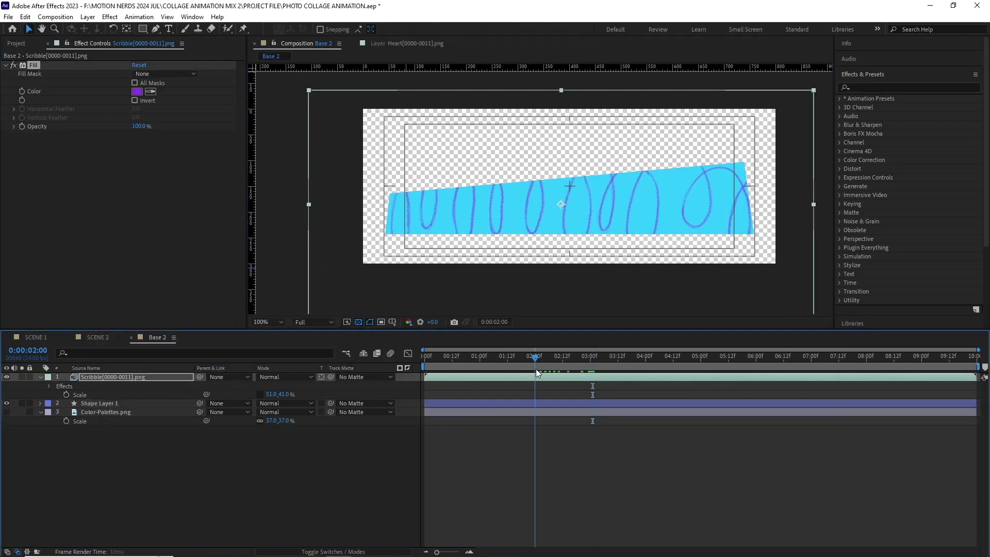
Reshape the Base 2 strip's path by moving a corner vertex upward
drag(536, 372, 560, 358)
click(41, 403)
click(59, 420)
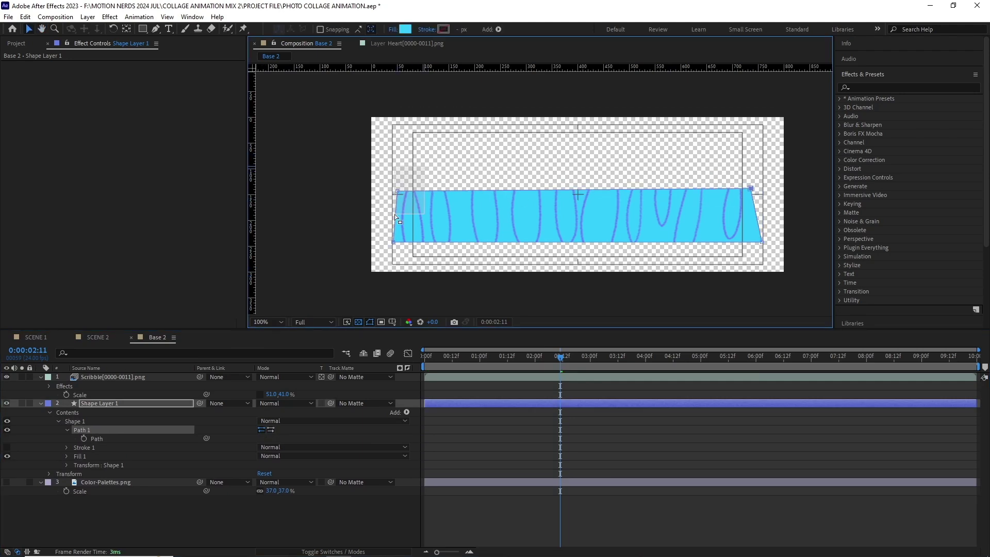
drag(750, 191, 762, 177)
click(423, 426)
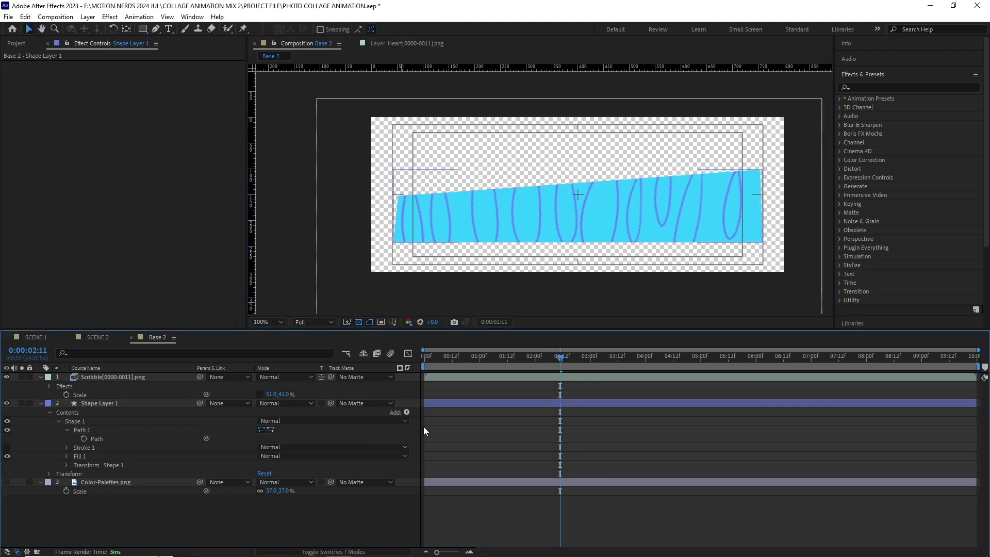
click(104, 338)
Swap Scene 2's Base layer for Base 2 and preview the tower with the cyan strip
click(88, 386)
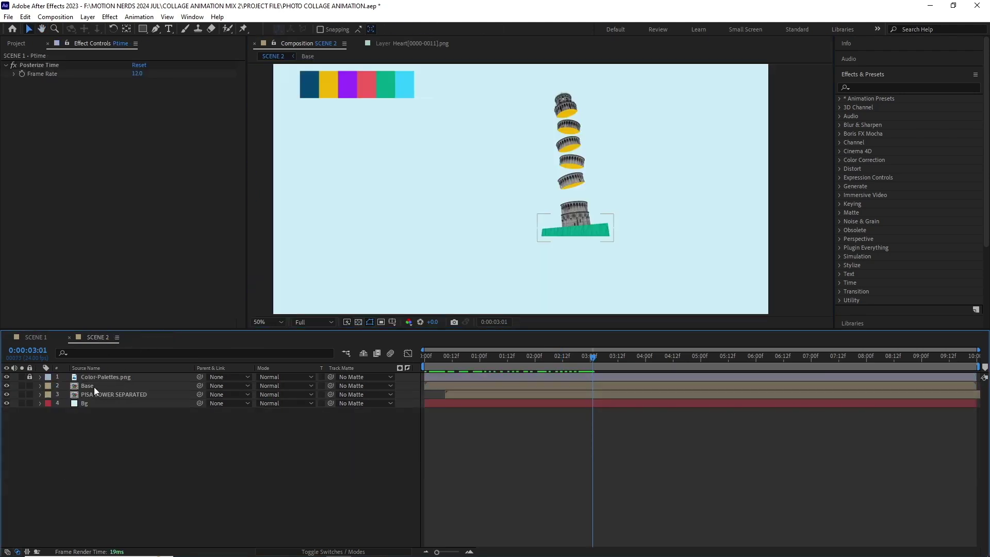
click(15, 45)
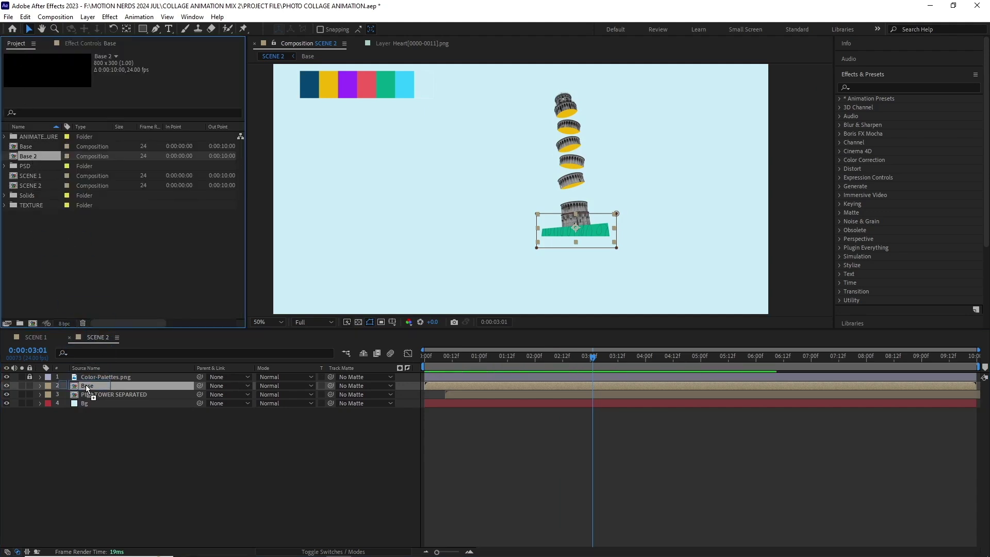
drag(86, 386, 286, 385)
drag(580, 360, 514, 364)
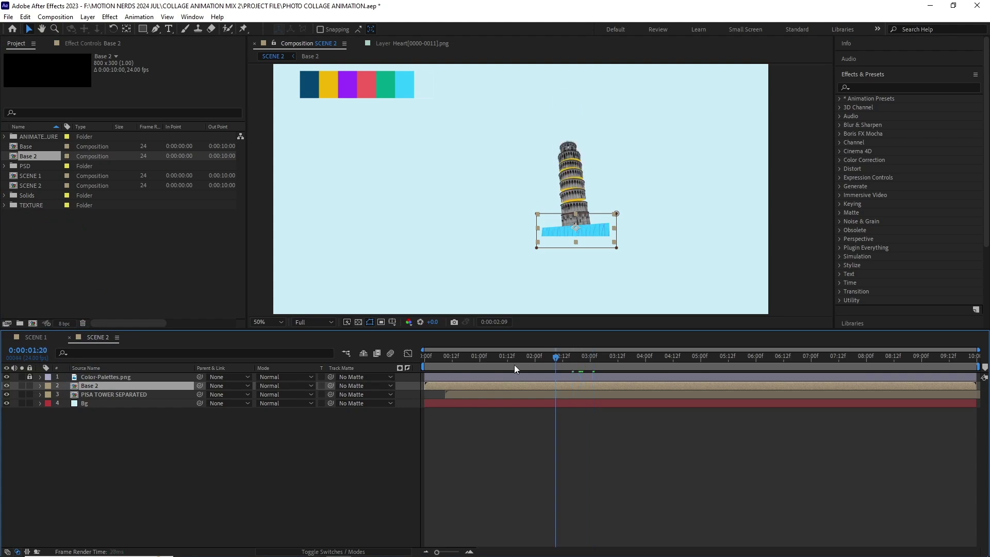
Add MAN WITH GONDOLA to Scene 2 and scale it down to 15%
drag(92, 377, 92, 381)
scroll(381, 225, down, 2)
key(s)
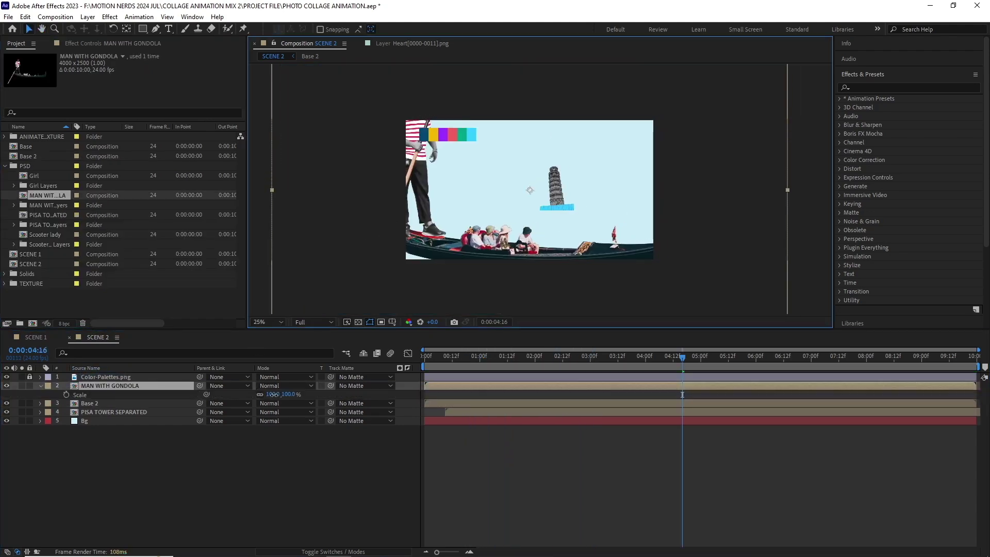
drag(277, 394, 230, 394)
key(period)
key(period)
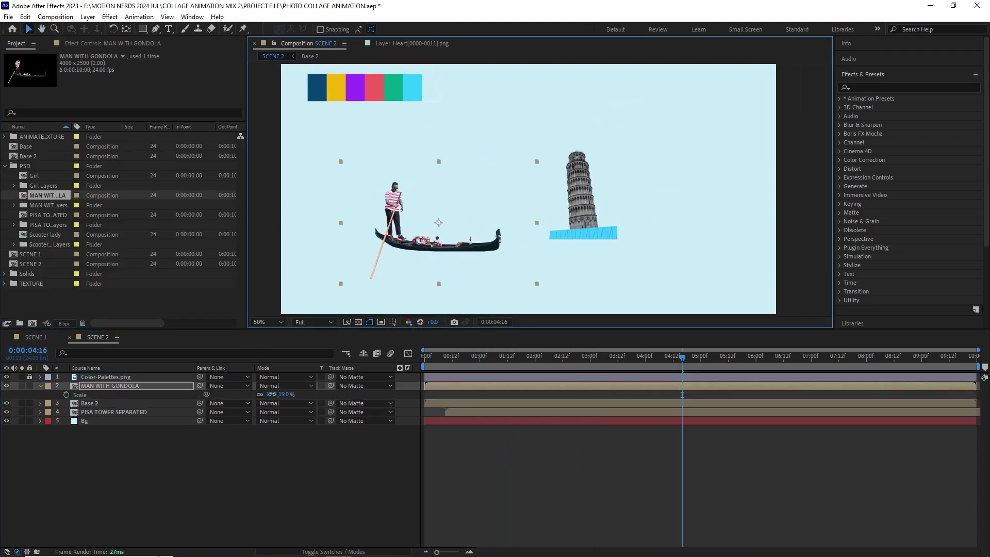
text(15)
key(Return)
click(291, 454)
text(WAVE)
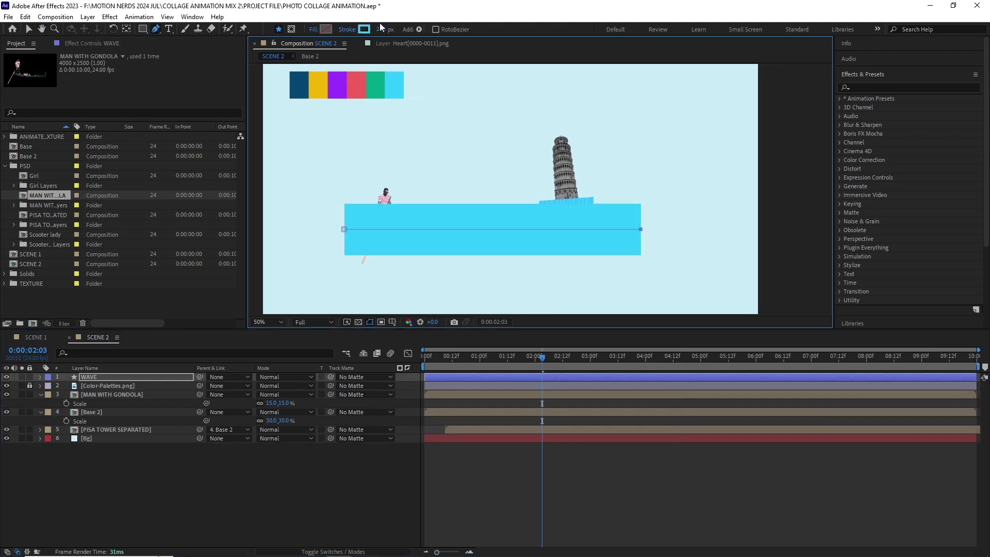
Apply a Wave Warp effect to the WAVE line so it ripples
click(109, 16)
click(271, 541)
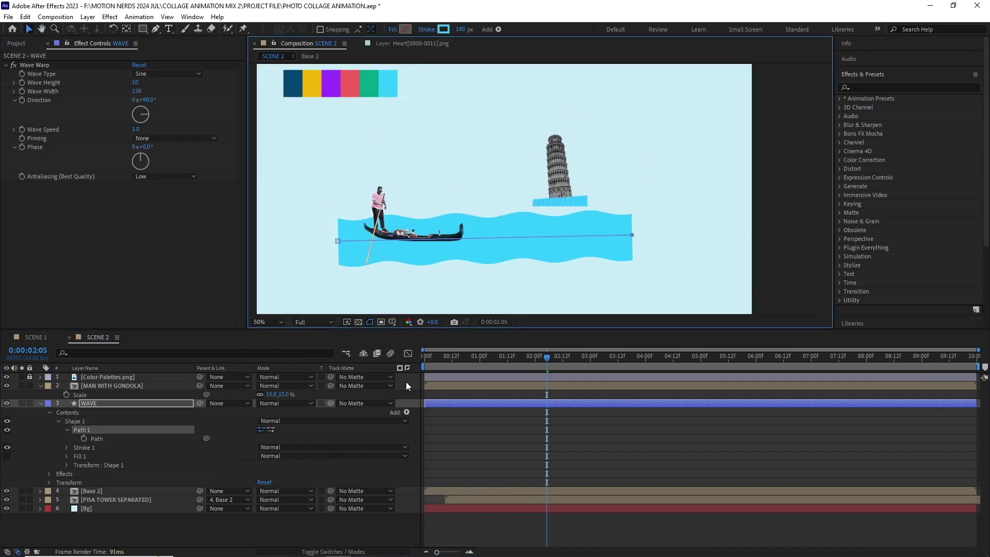
key(')
click(529, 213)
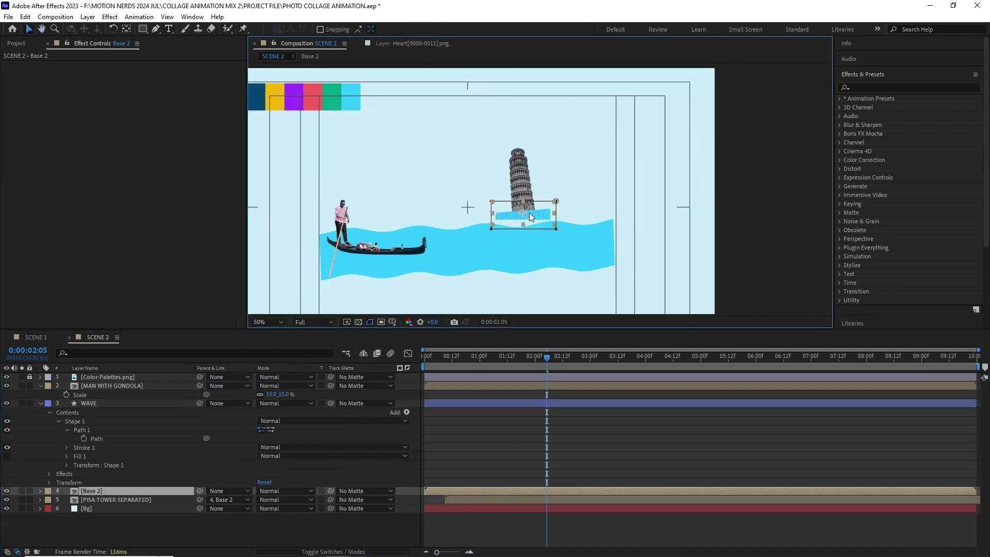
drag(547, 356, 427, 356)
Add Trim Paths to WAVE with eased End keyframes so the line draws on
click(80, 404)
click(406, 412)
click(445, 352)
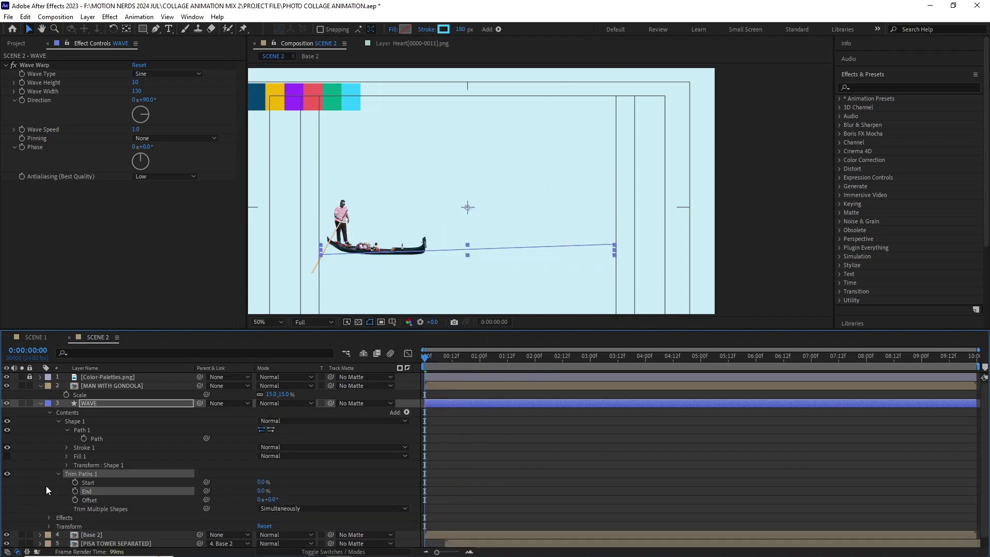
mouse_move(262, 490)
mouse_down()
mouse_move(445, 491)
mouse_move(441, 505)
mouse_up()
click(408, 353)
mouse_move(439, 356)
mouse_down()
mouse_move(436, 369)
mouse_move(472, 380)
mouse_move(441, 368)
mouse_move(490, 365)
mouse_up()
key(u)
key(shift+F3)
Start the tower strip and PISA TOWER layers slightly later
click(448, 412)
shift+click(454, 420)
key(bracketleft)
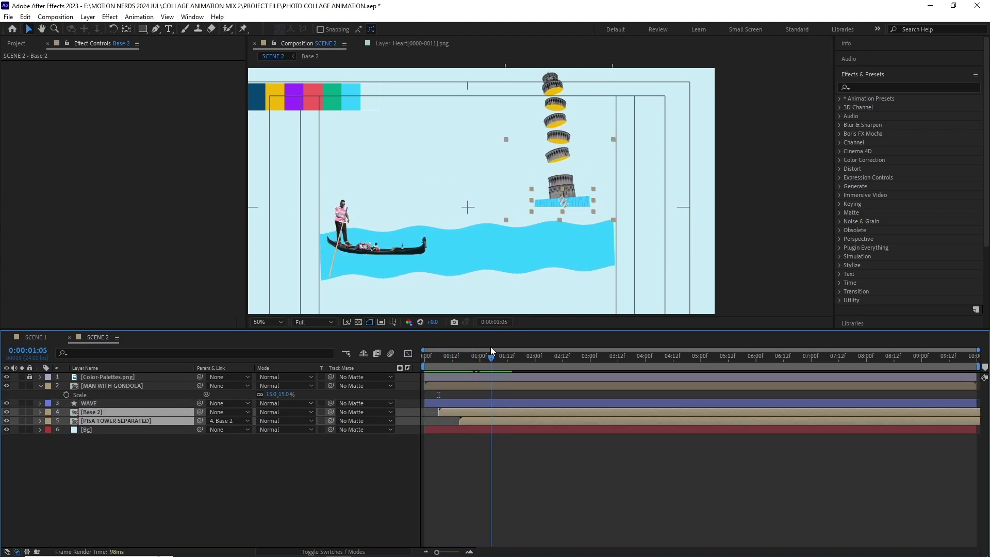
Preview Scene 2 and select WAVE to adjust its ripple settings
click(325, 255)
double_click(319, 260)
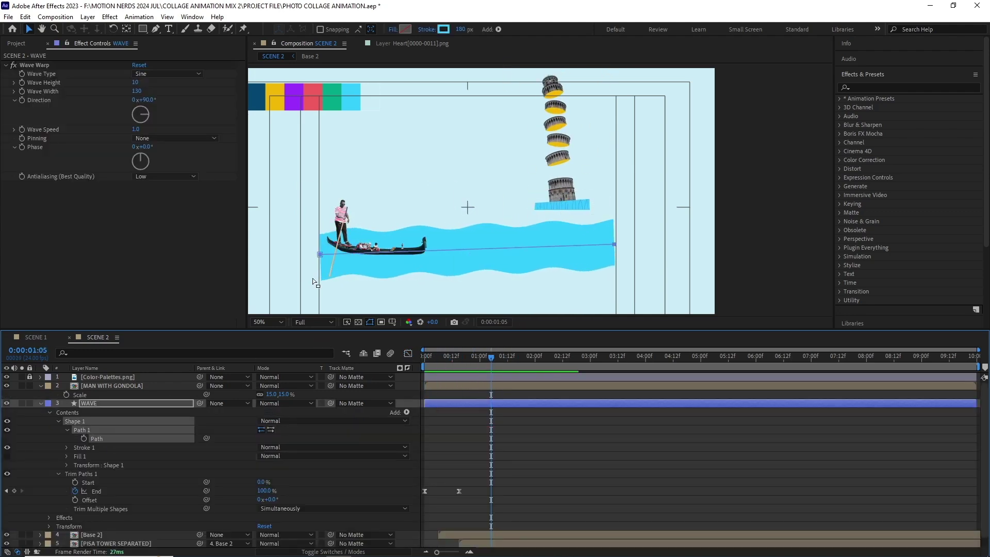
click(40, 403)
click(86, 411)
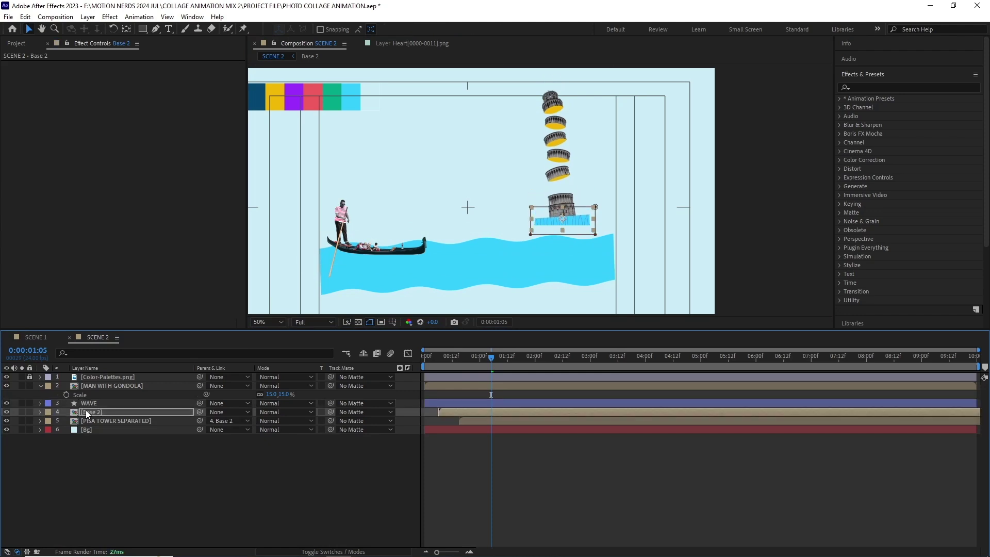
key(space)
click(118, 404)
click(349, 253)
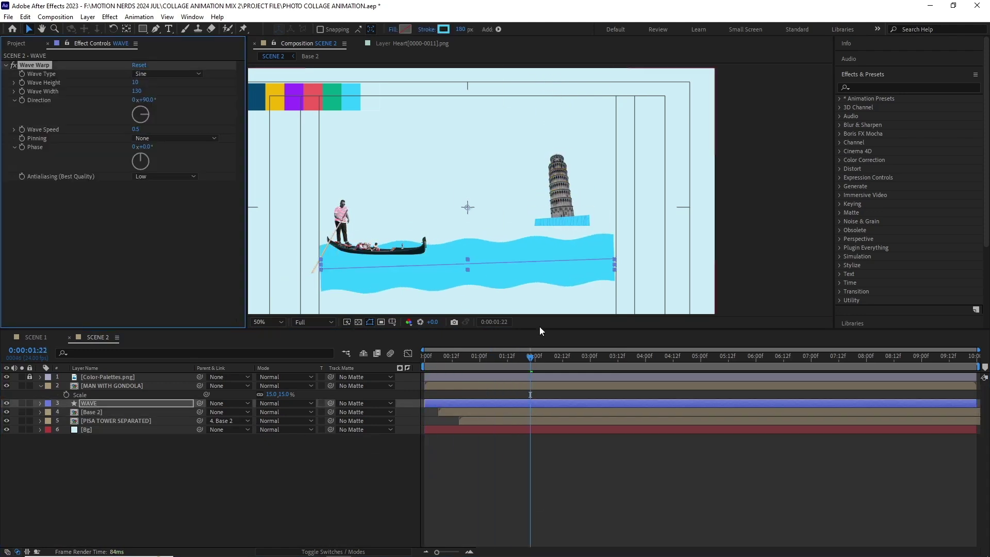
Keyframe the gondola's Scale up from 0% and ease its speed curve in the Graph Editor
key(Home)
scroll(350, 252, up, 4)
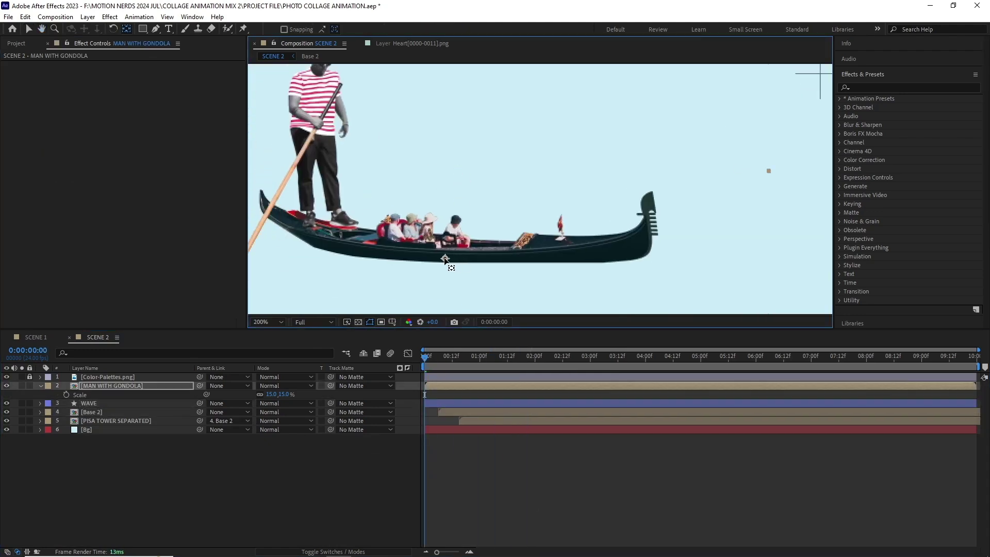
scroll(449, 263, down, 4)
click(67, 395)
click(278, 395)
text(0)
key(Return)
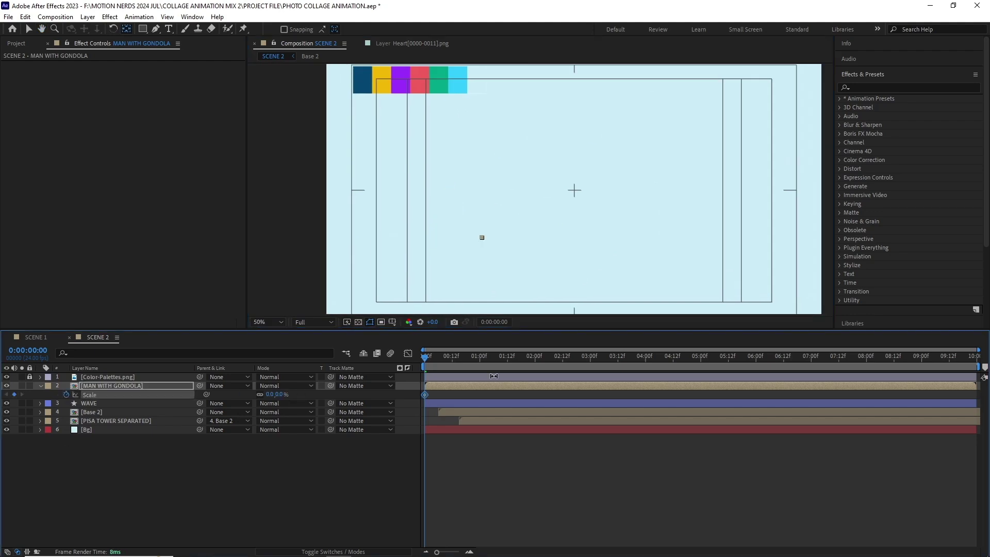
key(space)
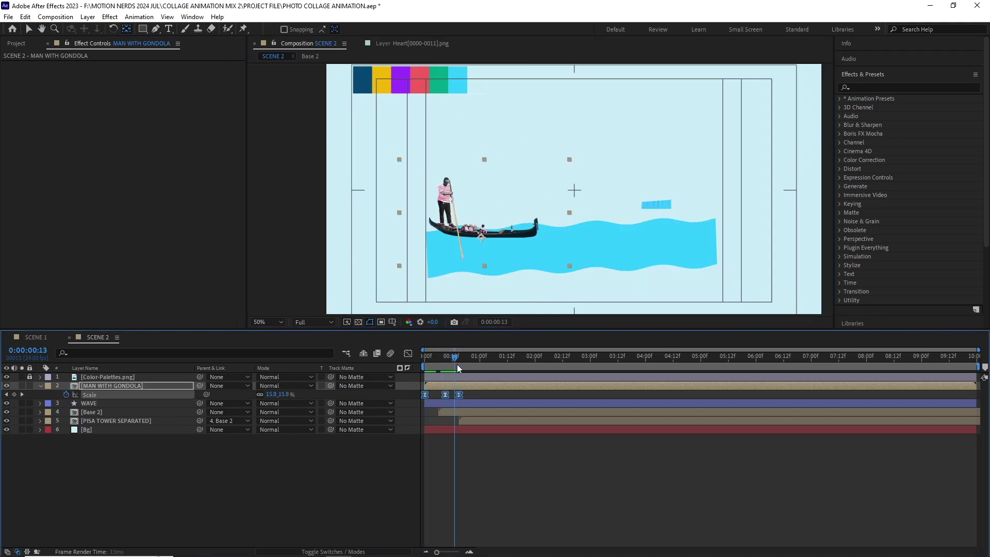
click(407, 353)
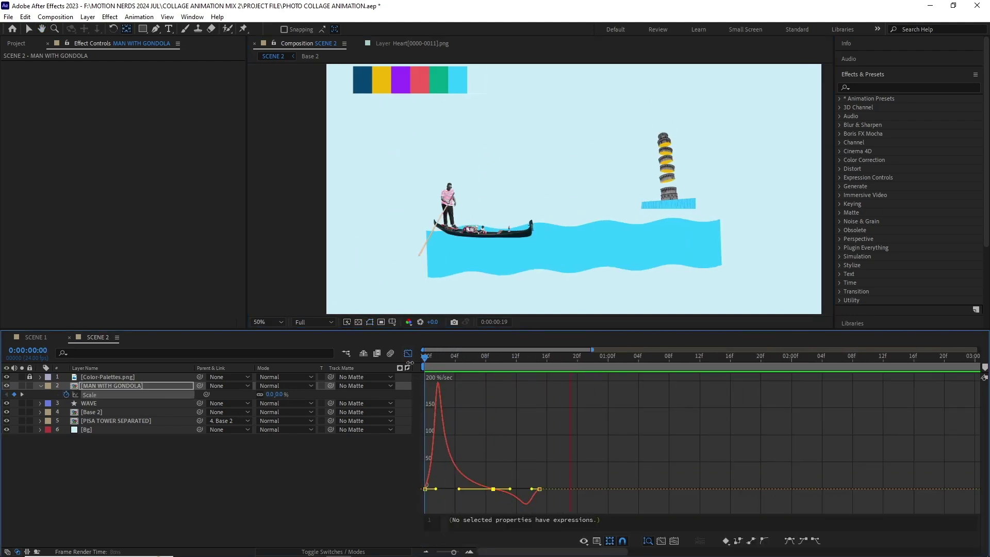
click(407, 354)
Add rocking Rotation keyframes every few frames and smooth them with Easy Ease (F9)
click(477, 367)
key(Home)
key(alt+shift+r)
key(Page_Down)
key(Page_Down)
key(Page_Down)
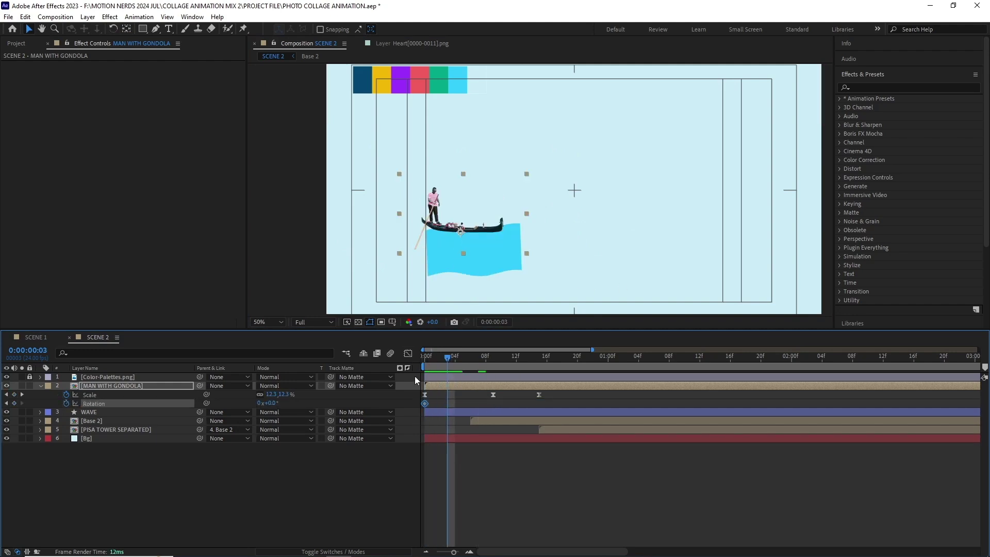
key(Page_Down)
key(Page_Down)
key(Page_Down)
drag(270, 402, 267, 403)
key(Page_Down)
key(Page_Down)
key(Page_Down)
key(Page_Down)
key(Page_Down)
key(Page_Down)
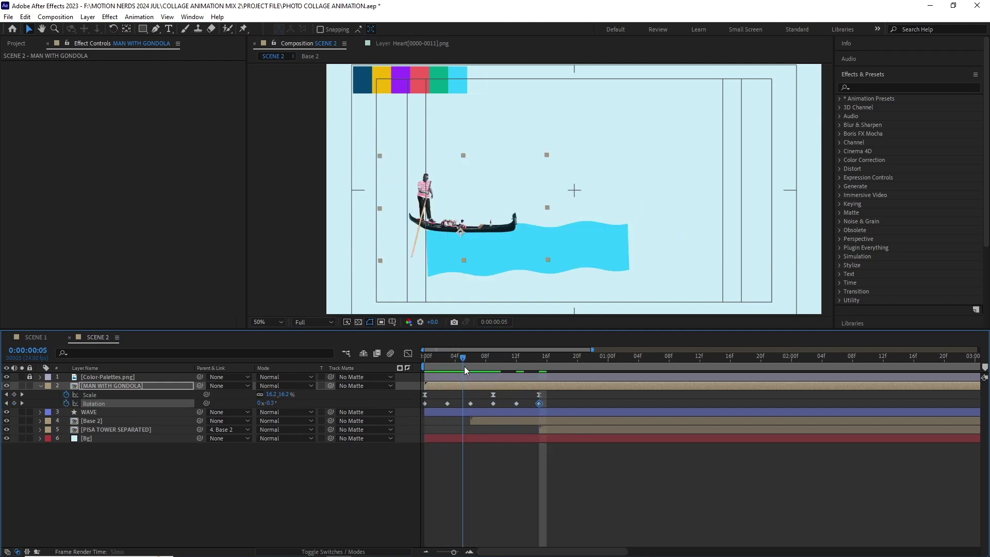
key(F9)
Preview the gondola's pop-in and rocking animation over the full composition
key(End)
key(semicolon)
key(shift+p)
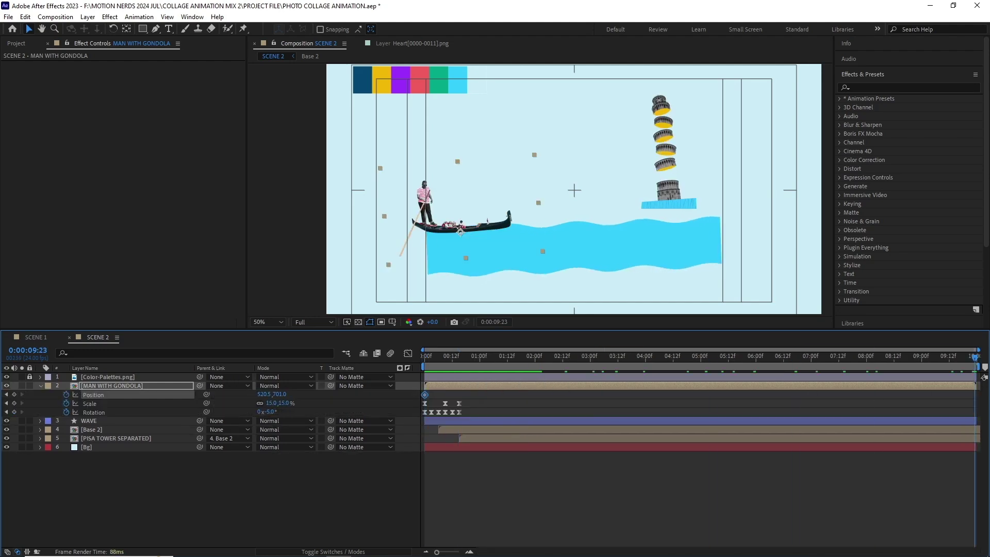
key(space)
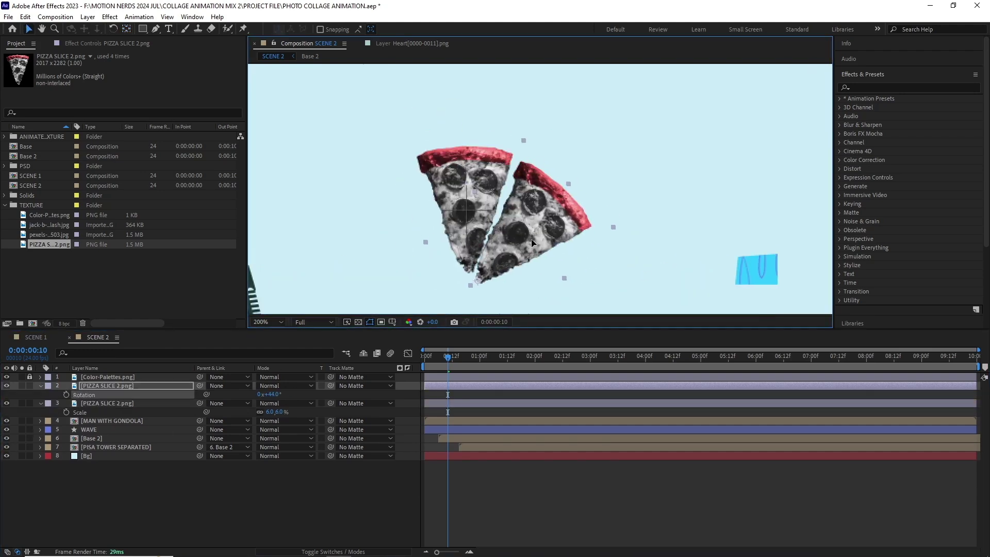
Duplicate the pizza slice, rotate each copy into a half-pizza arc, and begin adding a Null Object
key(ctrl+d)
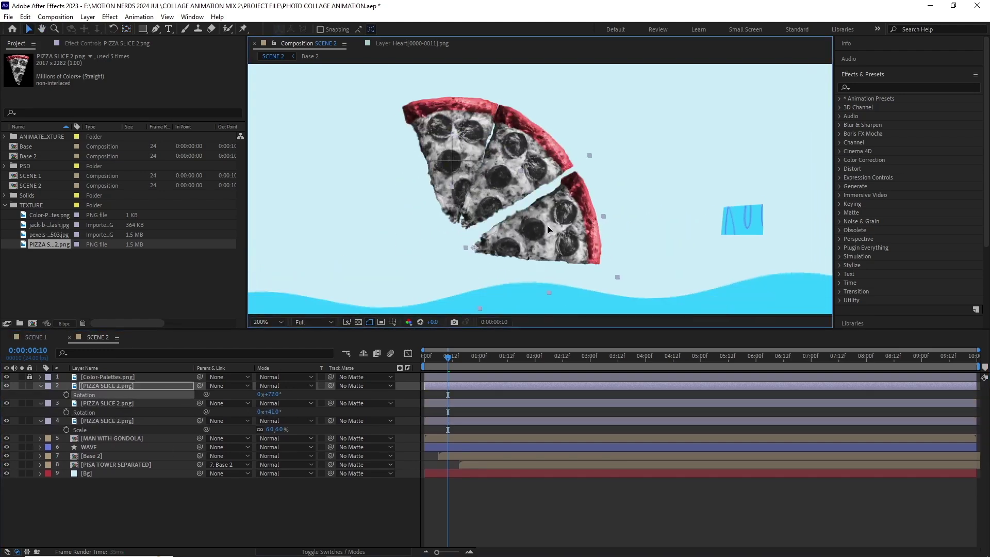
drag(268, 393, 294, 394)
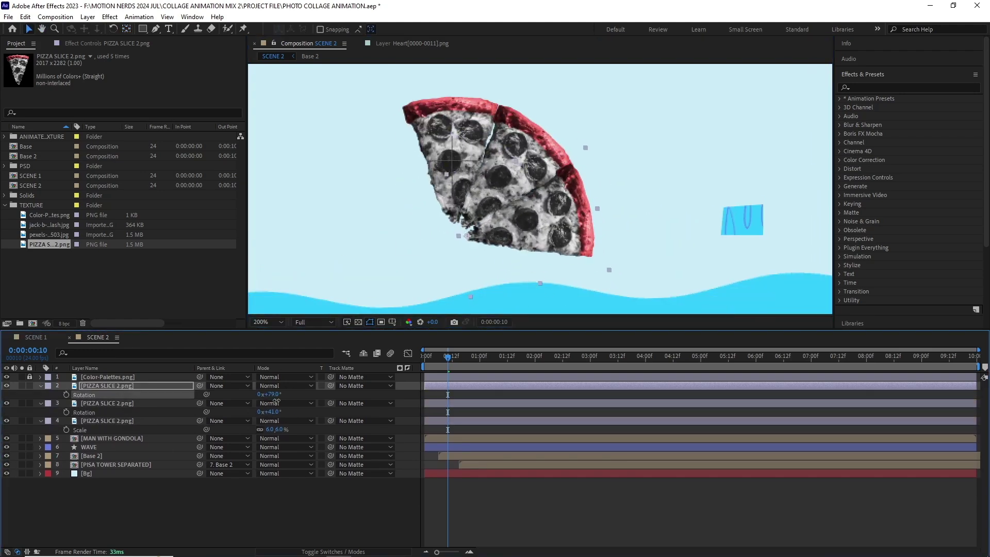
click(109, 403)
key(ctrl+d)
drag(269, 438, 517, 173)
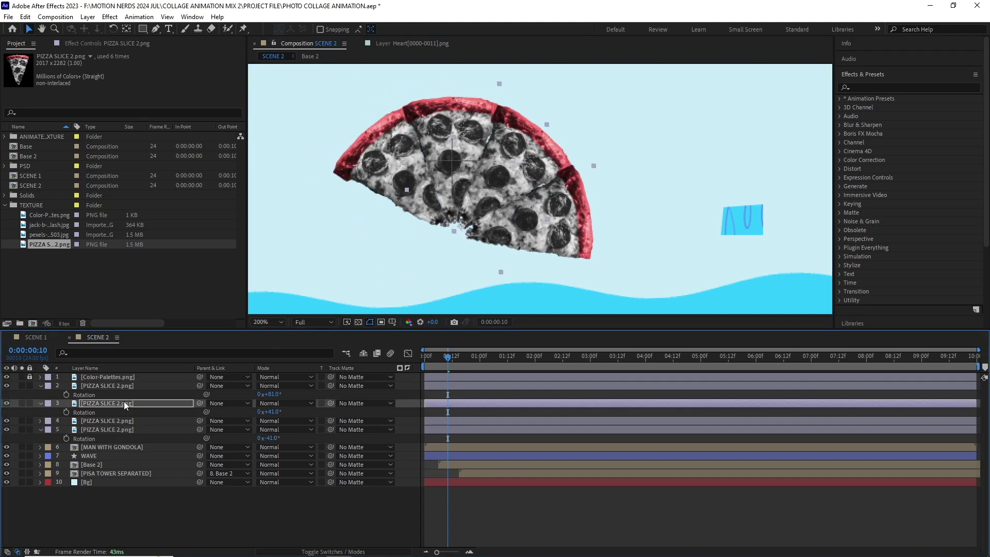
scroll(518, 172, down, 2)
click(94, 387)
right_click(95, 392)
Add the Pizzacontroll null layer and move the pizza layers beneath the Pisa tower
click(310, 61)
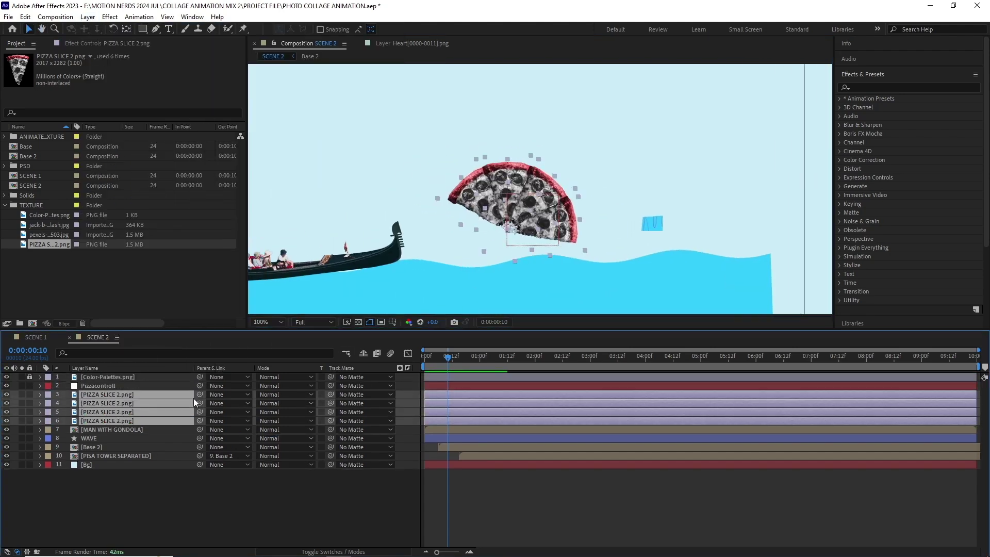
drag(95, 470, 95, 463)
key(r)
scroll(398, 237, up, 3)
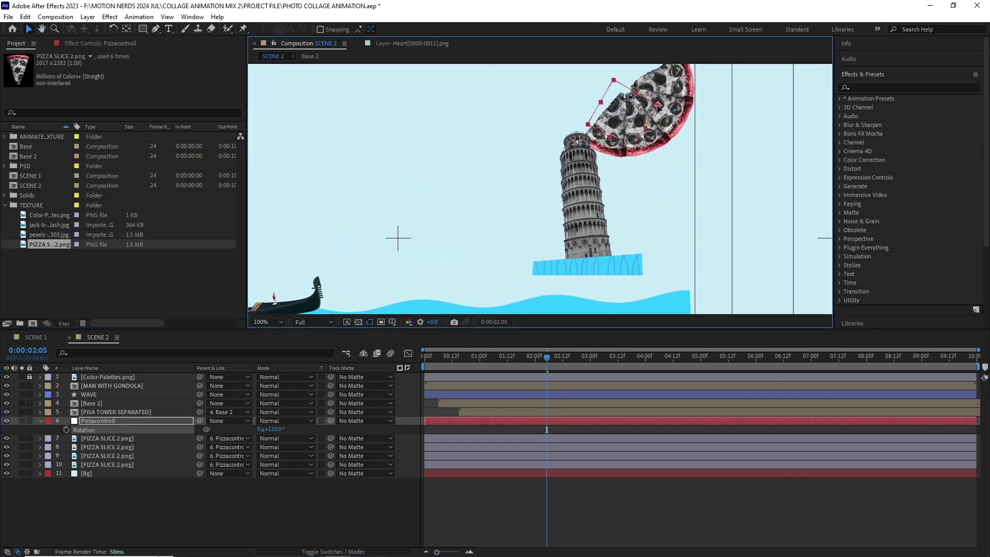
click(98, 421)
Keyframe Pizzacontroll's Scale from 0 to 60% and ease it in the Graph Editor
key(s)
mouse_move(287, 429)
mouse_down()
mouse_move(321, 439)
mouse_move(272, 431)
mouse_up()
key(comma)
key(Home)
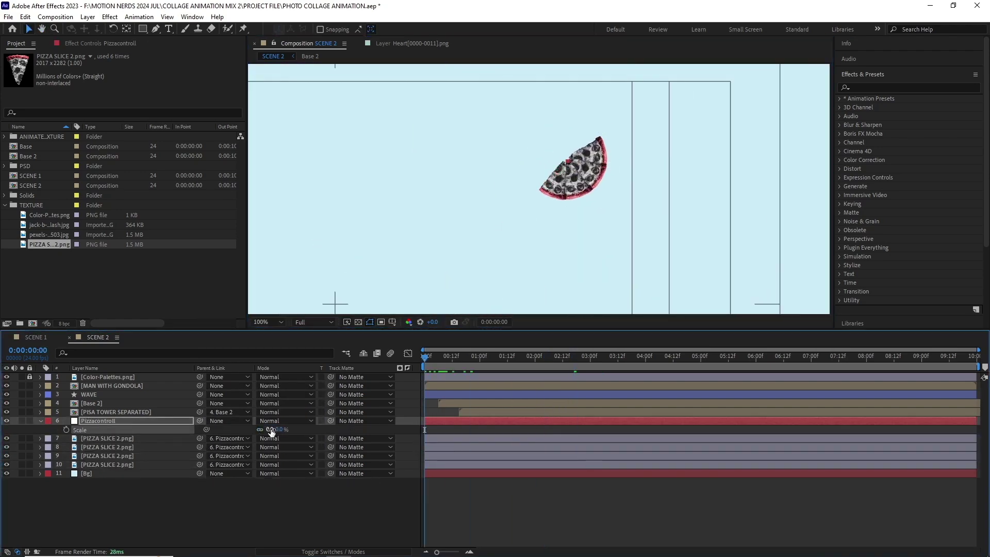
key(shift+F3)
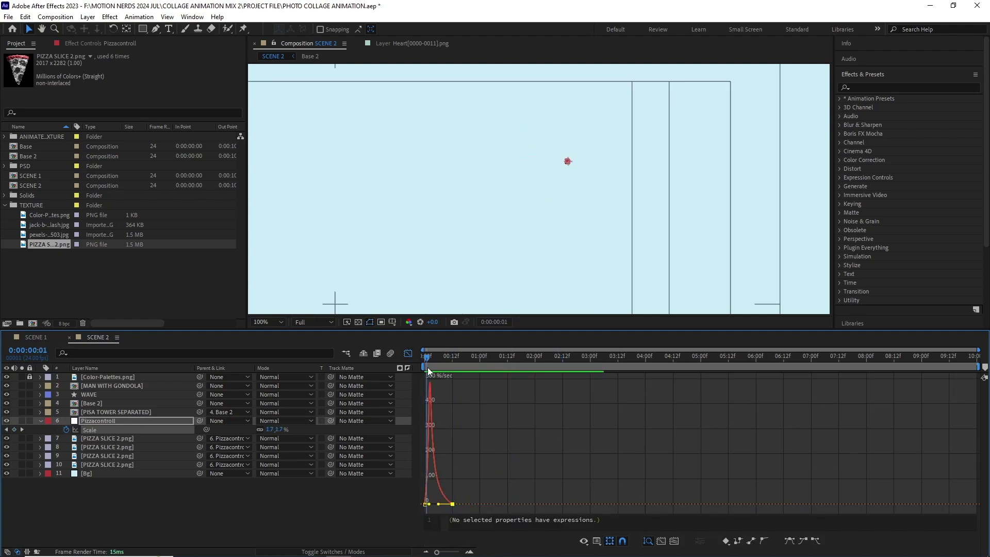
key(shift+F3)
Ease Pizzacontroll's Rotation keyframes and add a loopOut() expression to Rotation
key(shift+r)
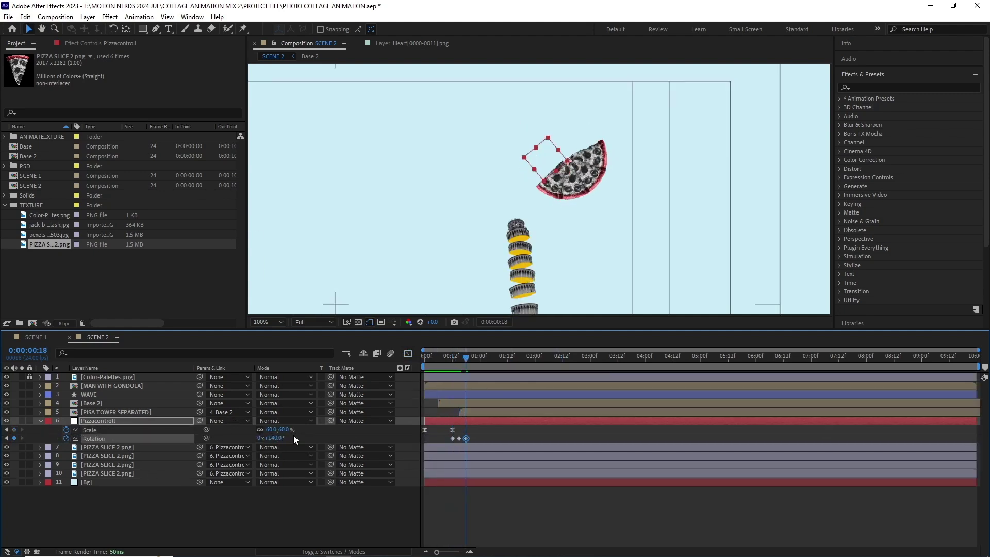
right_click(457, 439)
click(635, 403)
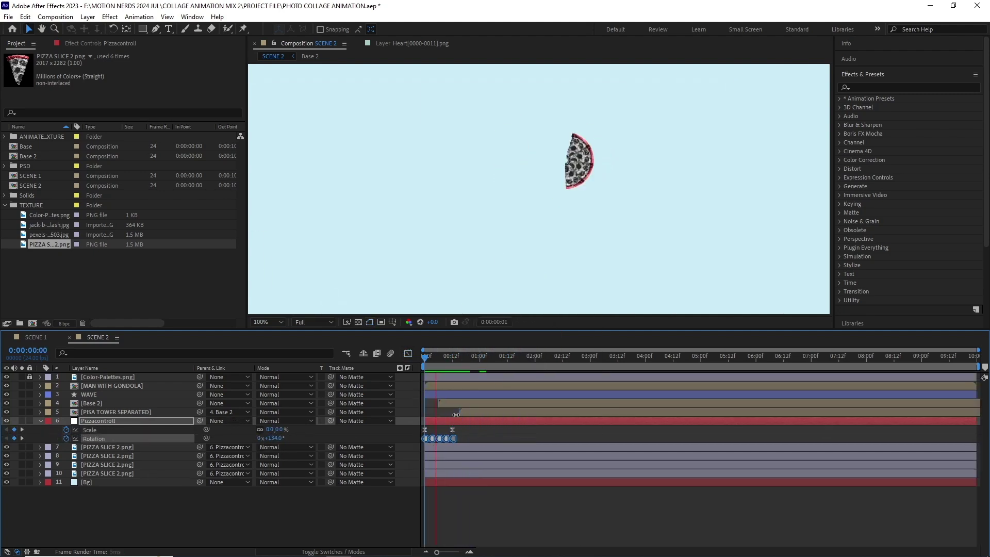
alt+click(67, 438)
text(loopOut())
Preview Scene 2's pizza pop-in and looping rotation
drag(448, 358, 473, 355)
key(comma)
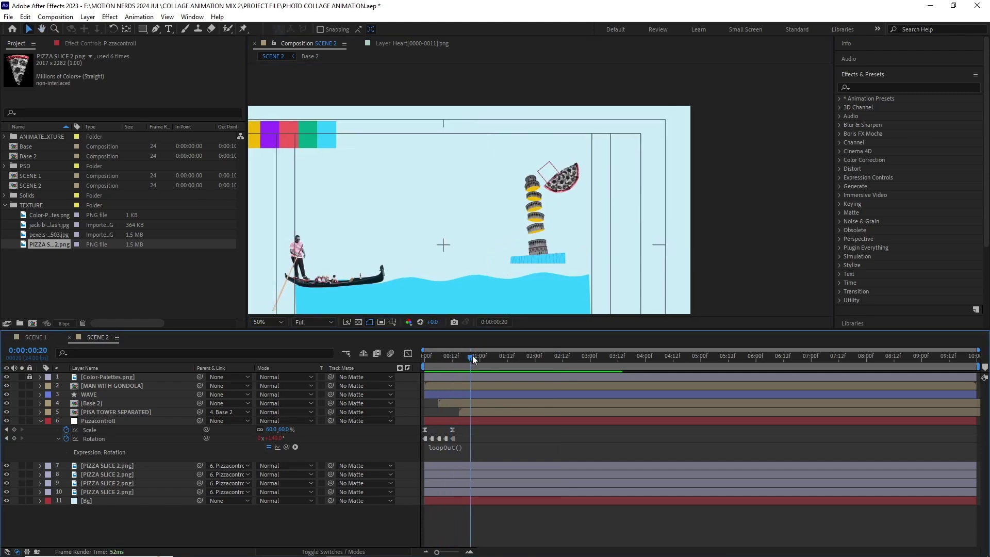
key(u)
drag(473, 355, 442, 361)
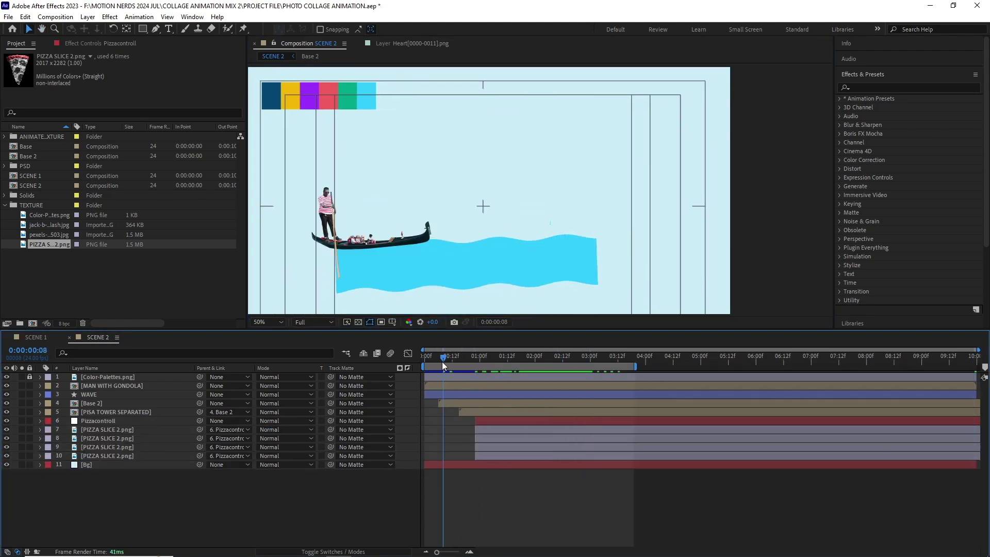
key(space)
Copy the Ptime, Noise and Spec layers from SCENE 1 and paste them into SCENE 2
click(36, 337)
click(98, 392)
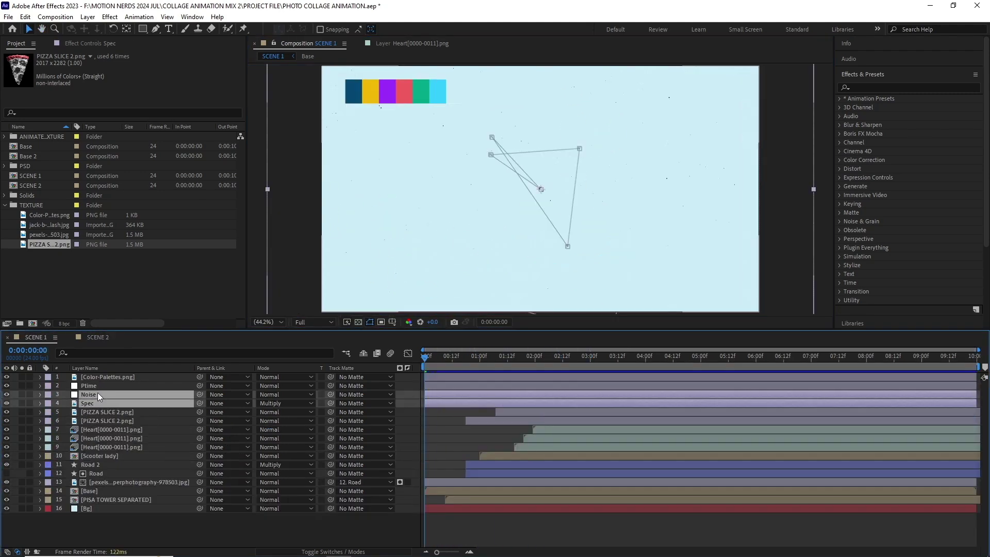
key(ctrl+shift+Up)
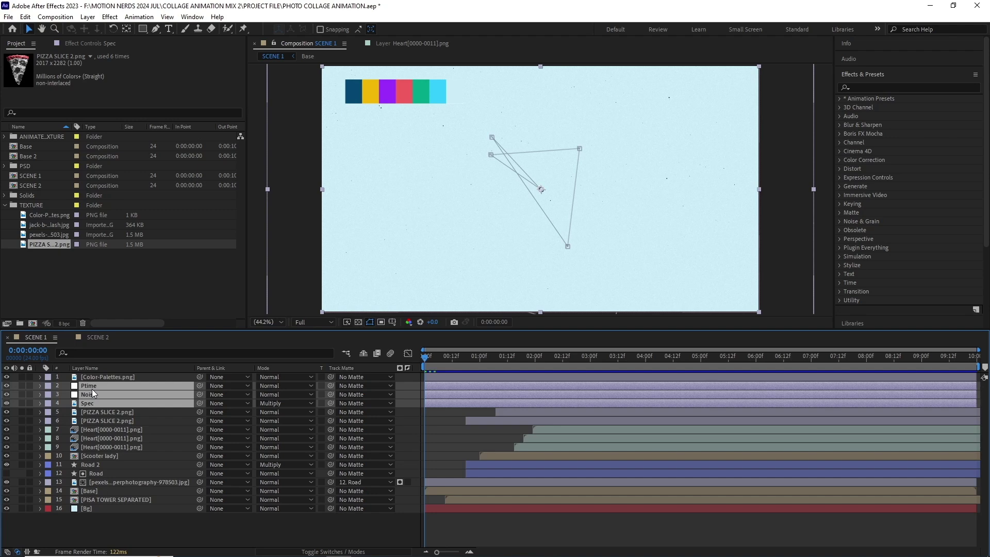
click(99, 339)
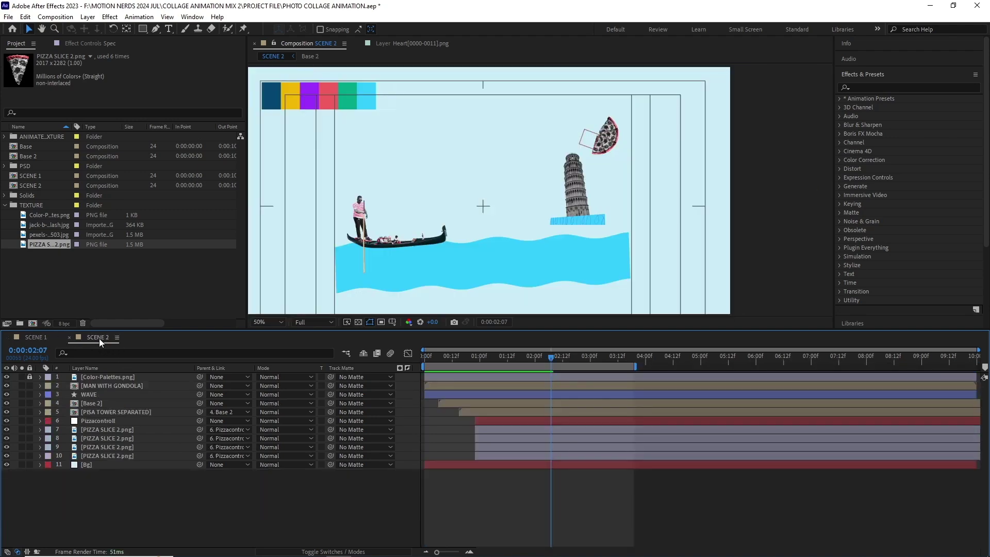
key(ctrl+v)
click(521, 359)
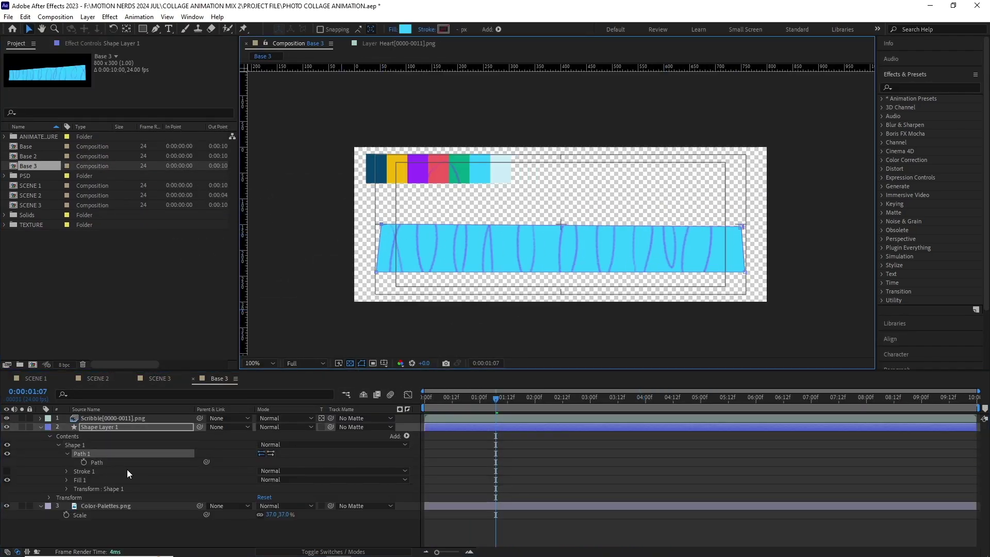
Make Base 3 purple, place it in SCENE 3, and keyframe a rectangle Mask Path wipe
click(402, 28)
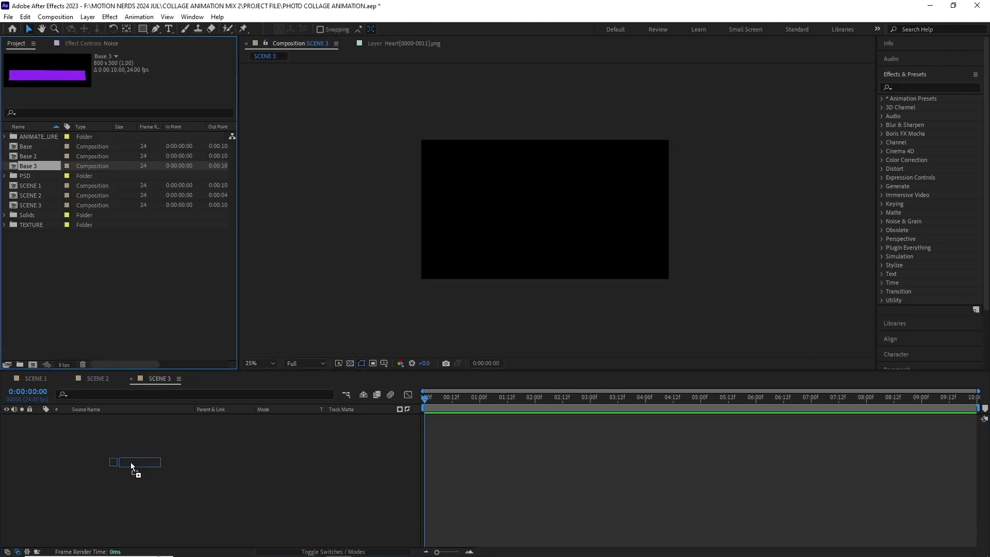
drag(28, 166, 131, 462)
key(q)
drag(386, 186, 593, 245)
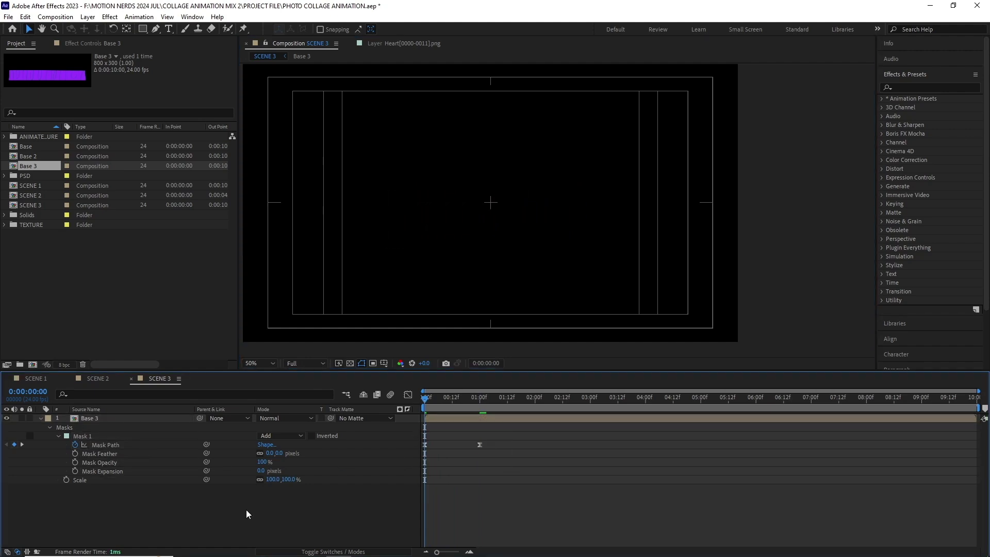
click(106, 445)
click(408, 395)
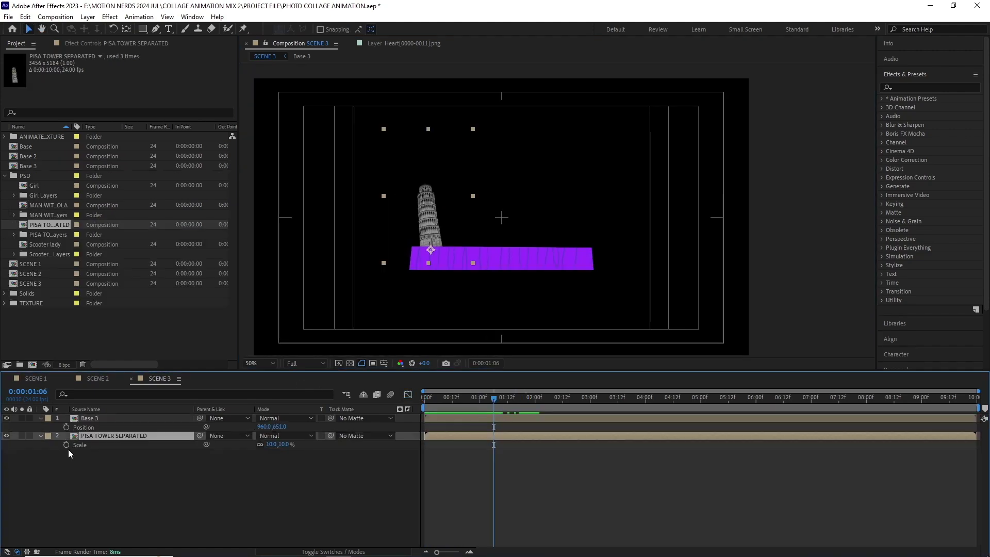
Keyframe the Pisa tower's Scale pop-up and shape its easing in the Graph Editor
click(66, 445)
key(Home)
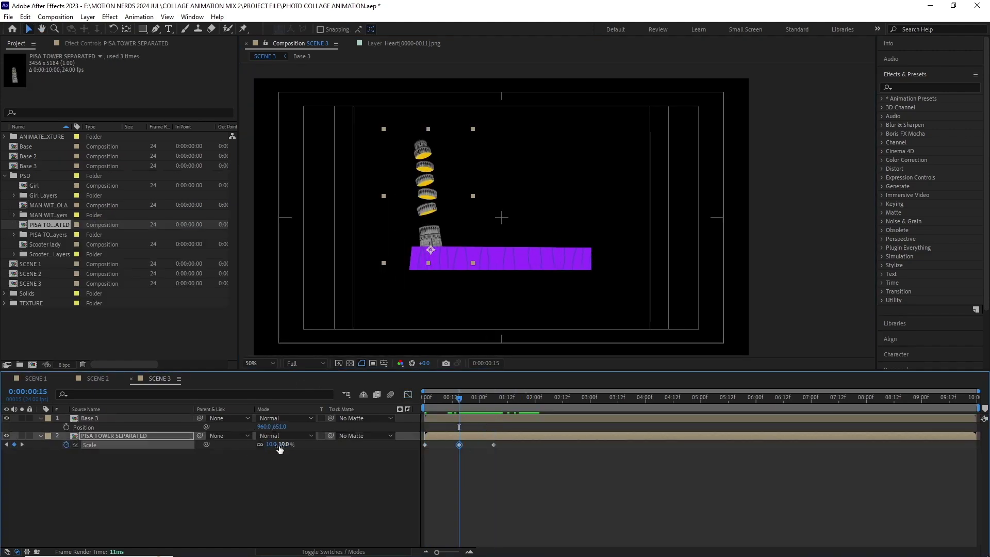
click(408, 394)
mouse_move(443, 402)
mouse_down()
mouse_move(441, 414)
mouse_move(461, 410)
mouse_up()
click(464, 549)
key(space)
key(shift+F3)
key(backslash)
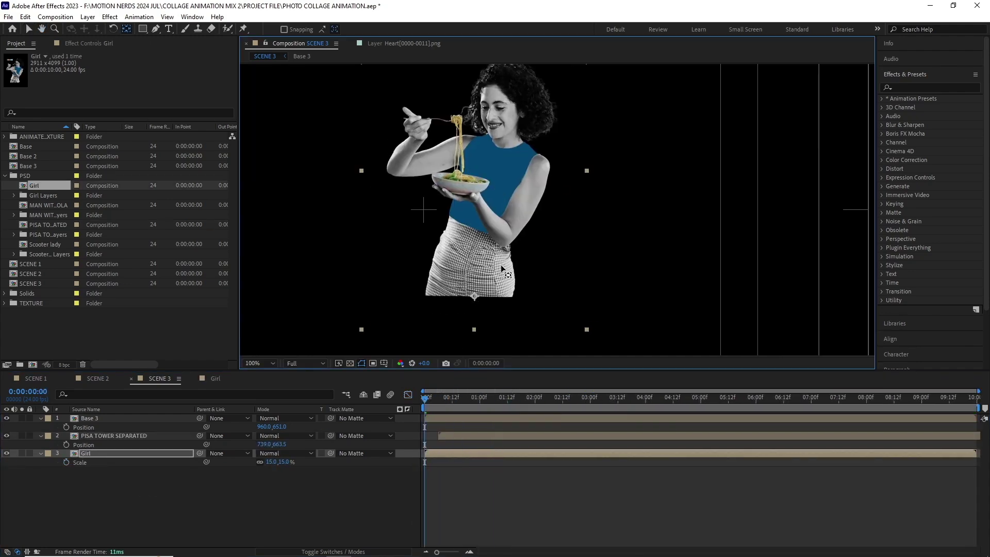
scroll(503, 270, down, 2)
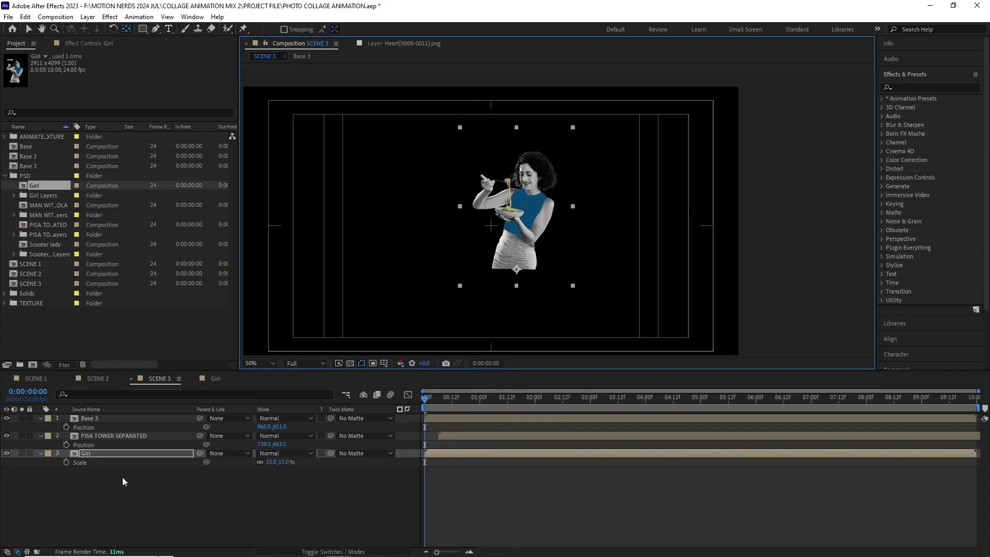
Keyframe the girl's Rotation so she swings in and settles with a wobble
drag(424, 397, 527, 430)
key(r)
mouse_move(266, 462)
mouse_down()
mouse_move(233, 462)
mouse_move(286, 462)
mouse_up()
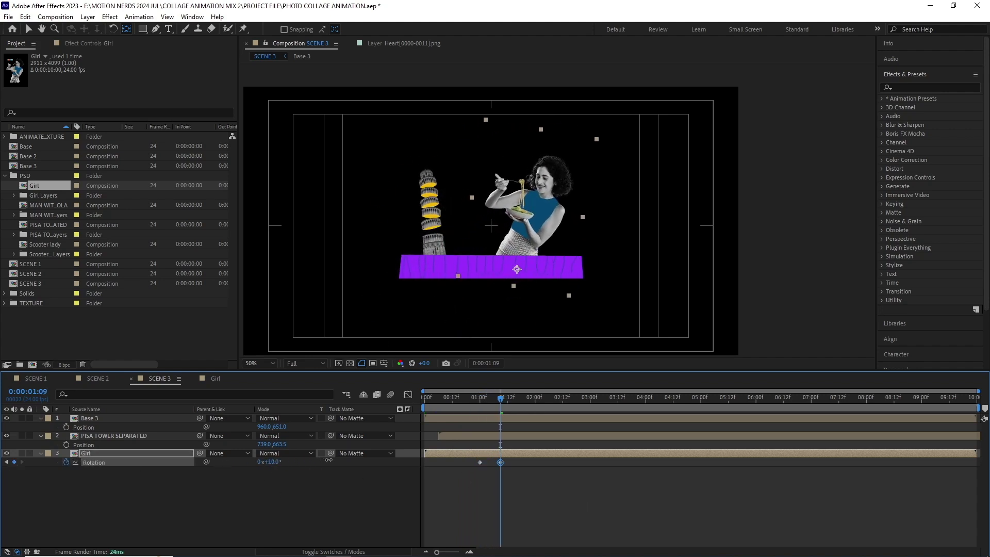
drag(484, 402, 525, 409)
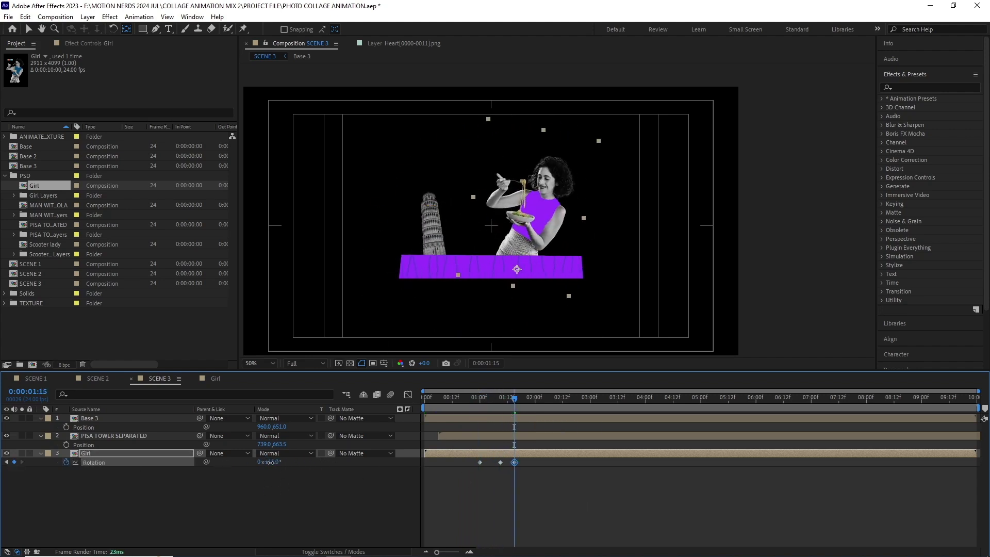
drag(270, 462, 276, 487)
drag(525, 409, 499, 413)
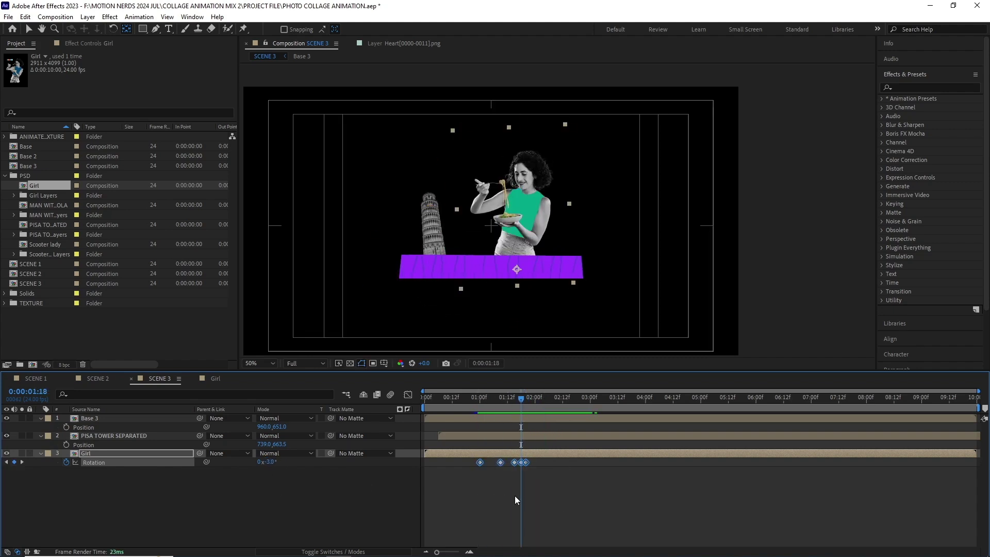
Extend the rotation speed influence handles in the Graph Editor and preview the swing
key(shift+F3)
scroll(579, 486, up, 3)
drag(579, 486, 587, 486)
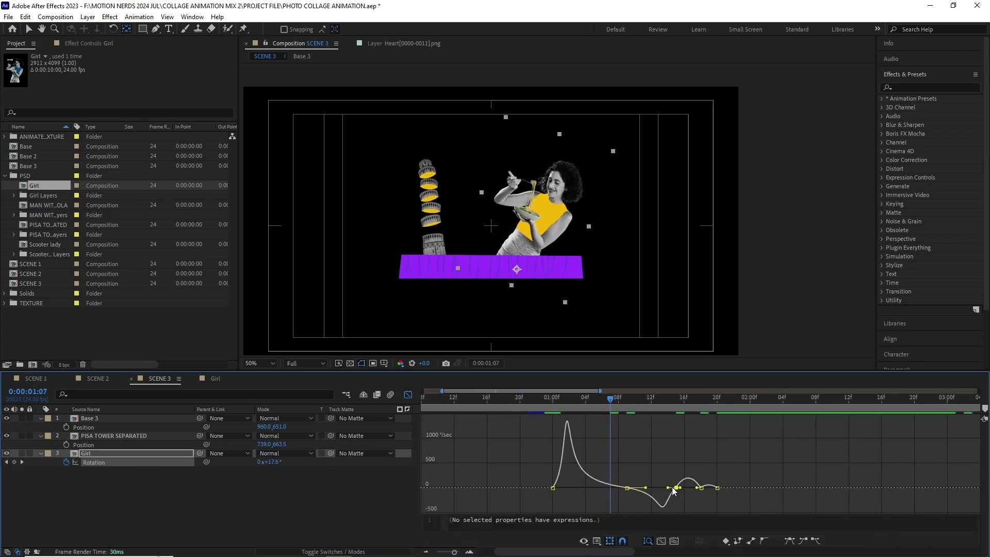
mouse_move(670, 482)
mouse_down()
mouse_move(684, 487)
mouse_move(671, 470)
mouse_up()
scroll(699, 486, up, 3)
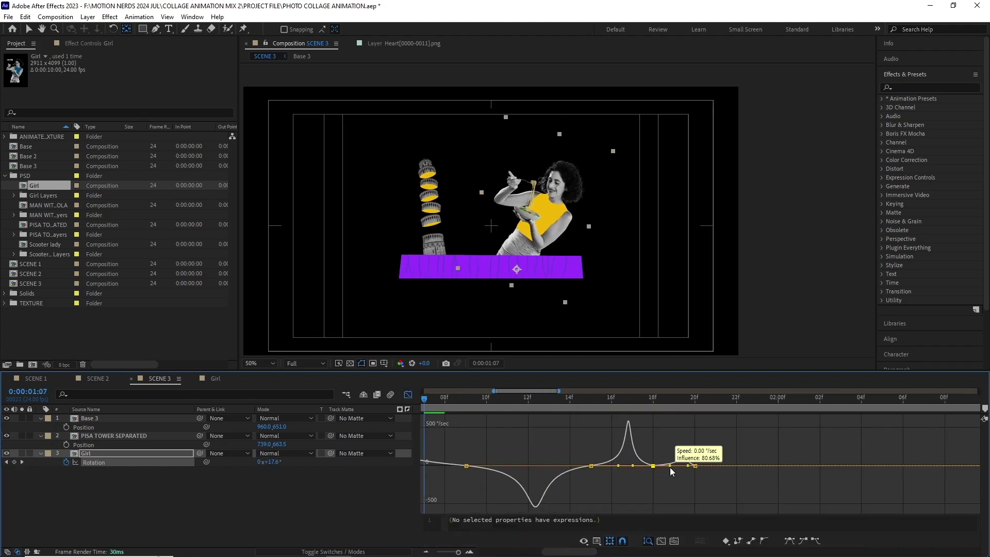
scroll(665, 434, down, 2)
key(space)
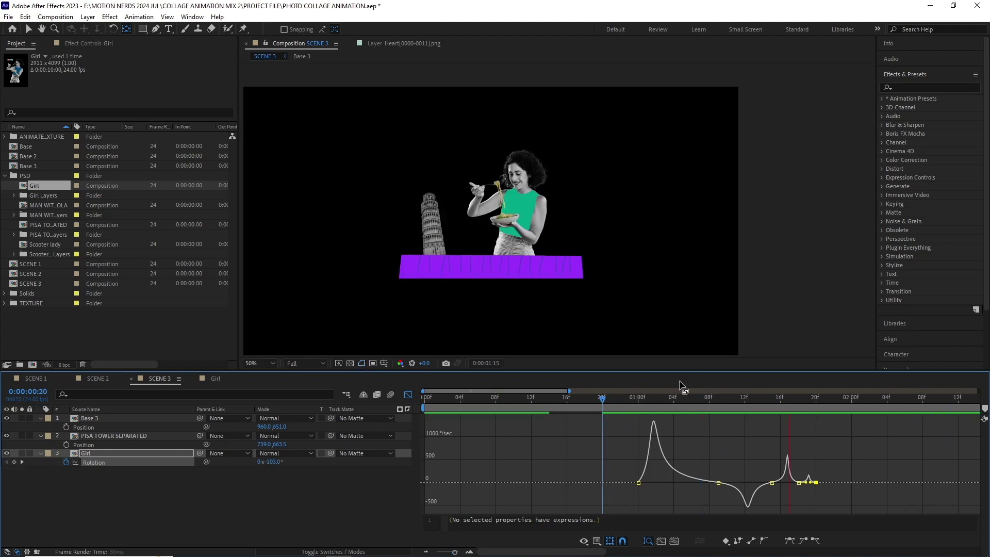
key(shift+F3)
Start the Girl layer at frame 10 and preview the girl and tower entrance
key(semicolon)
click(441, 408)
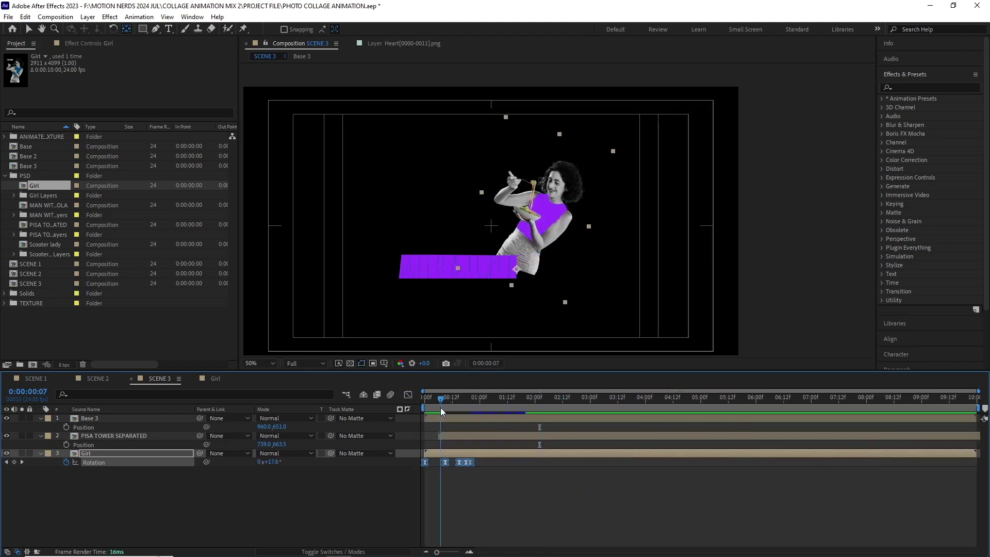
drag(441, 409, 446, 398)
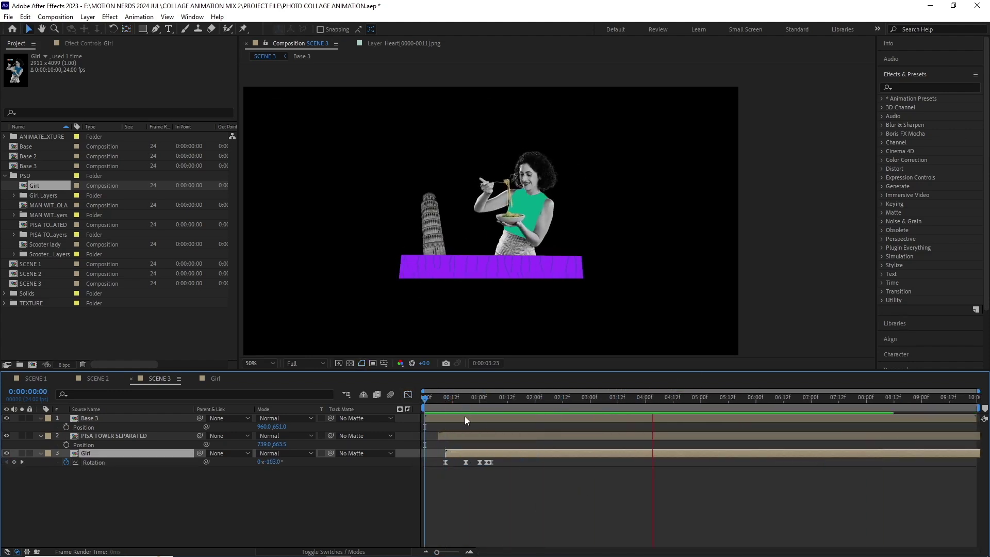
key(bracketleft)
key(space)
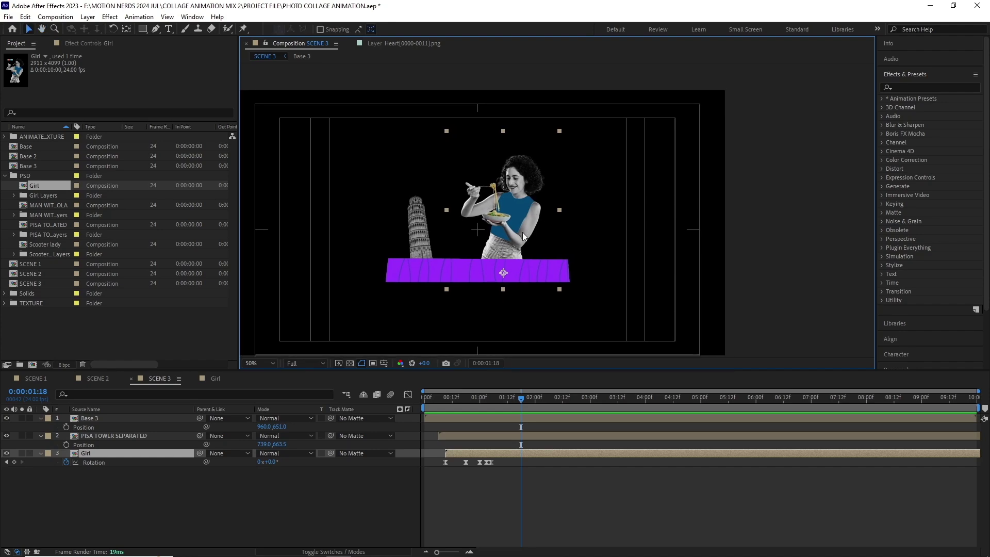
Interpret the Crown footage at 12 fps looping 10 times and add it to the Girl composition
click(221, 379)
click(4, 137)
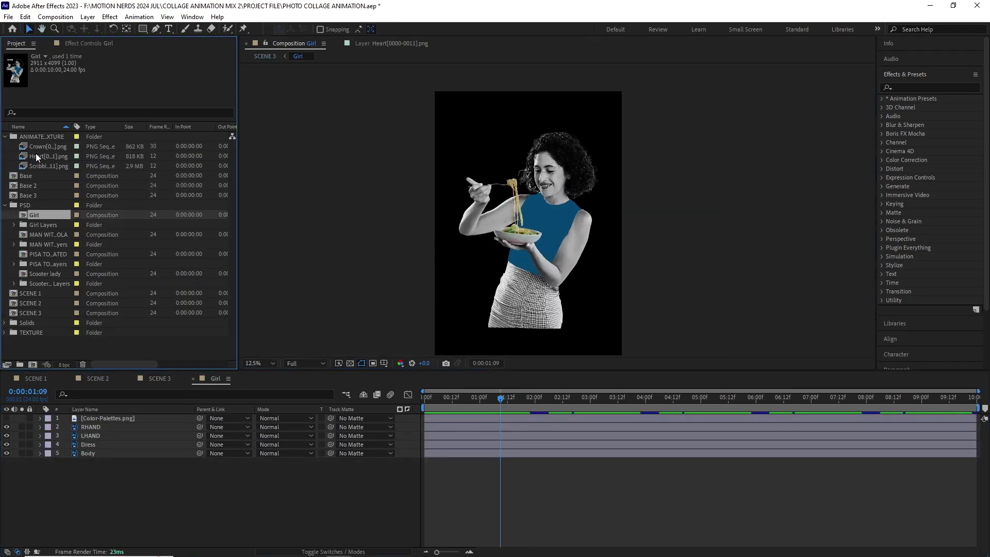
click(39, 146)
right_click(40, 148)
click(255, 219)
text(10)
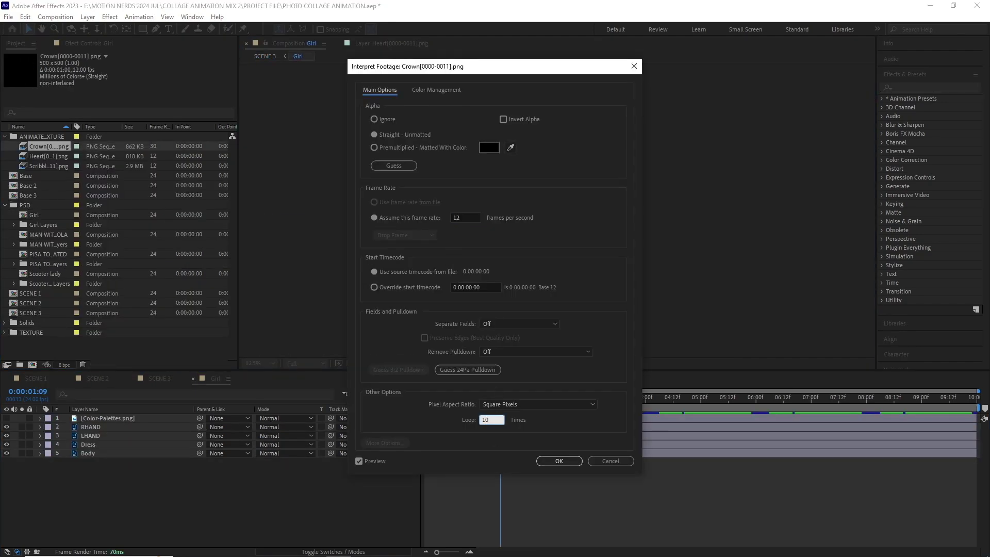
key(Return)
drag(37, 148, 94, 422)
scroll(565, 249, up, 1)
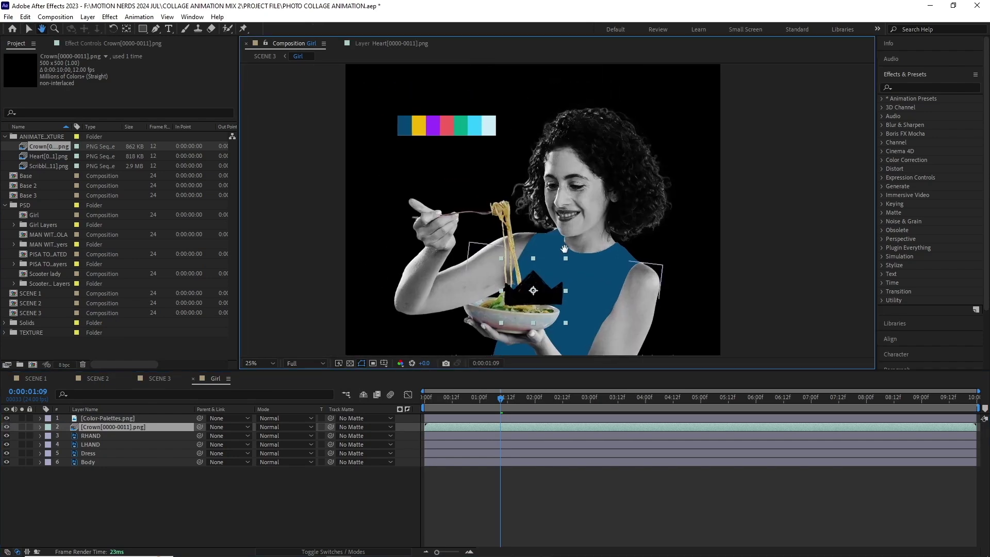
Apply a yellow Fill effect to the crown and tilt it above the girl's head
click(109, 16)
click(271, 345)
click(146, 92)
click(418, 125)
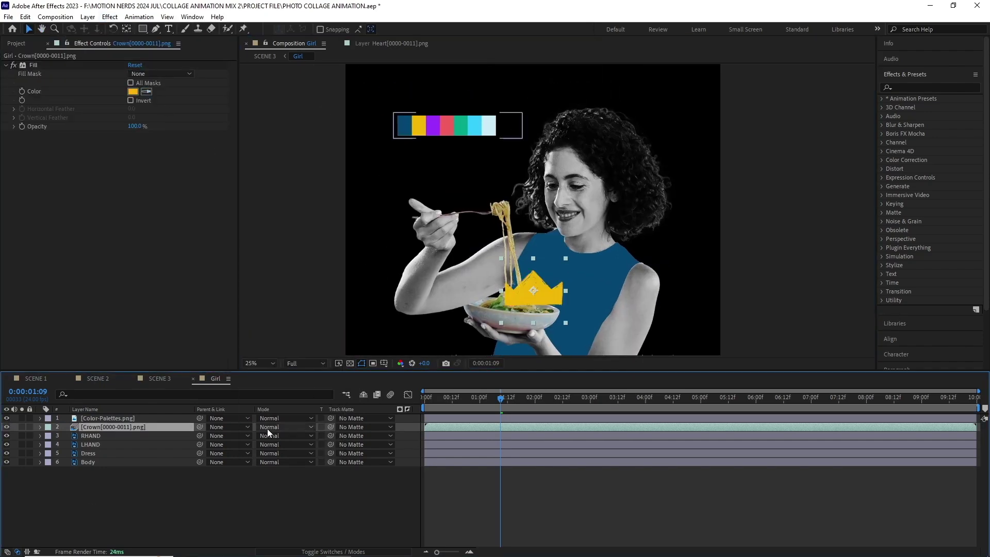
key(r)
drag(533, 290, 545, 178)
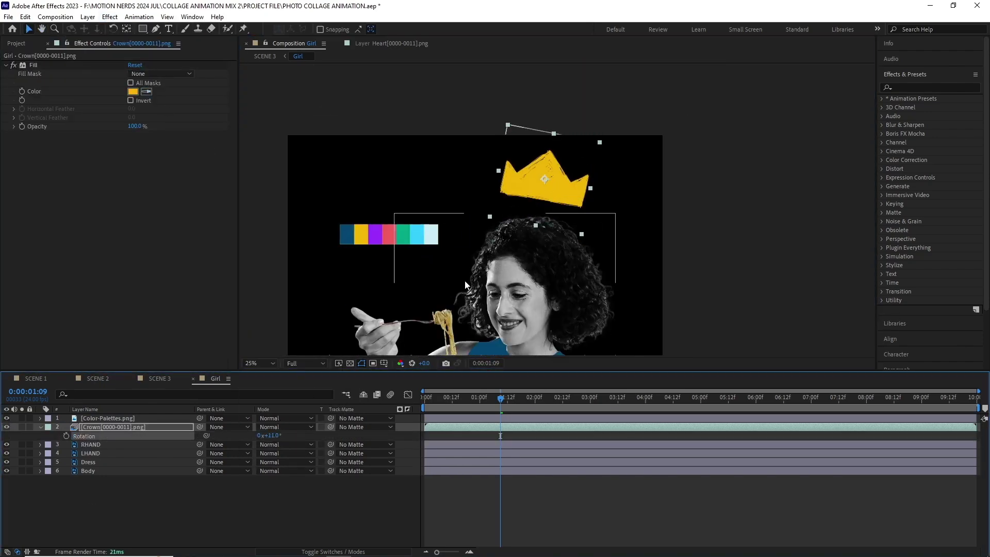
Check the crown, then preview the girl's entrance back in SCENE 3
click(465, 397)
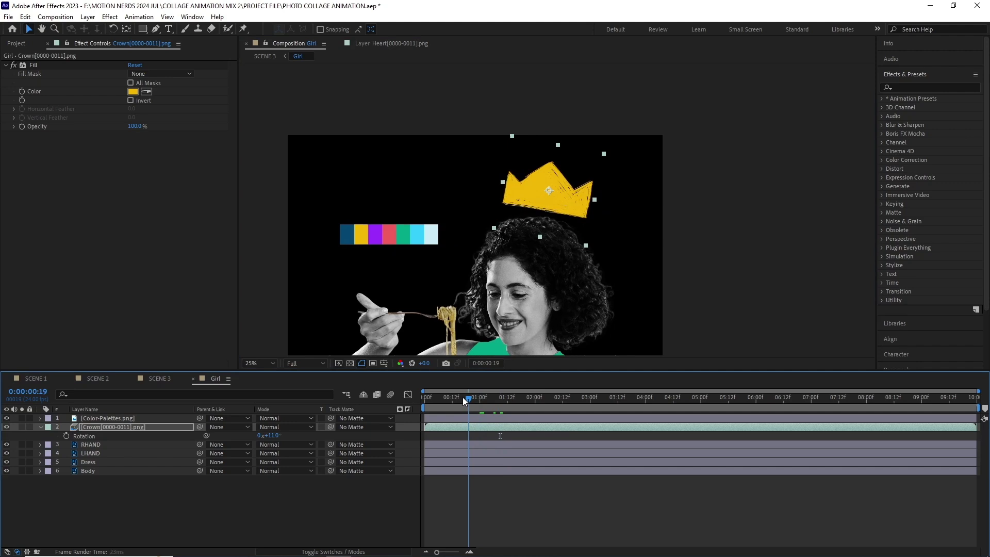
click(158, 378)
drag(472, 398, 517, 414)
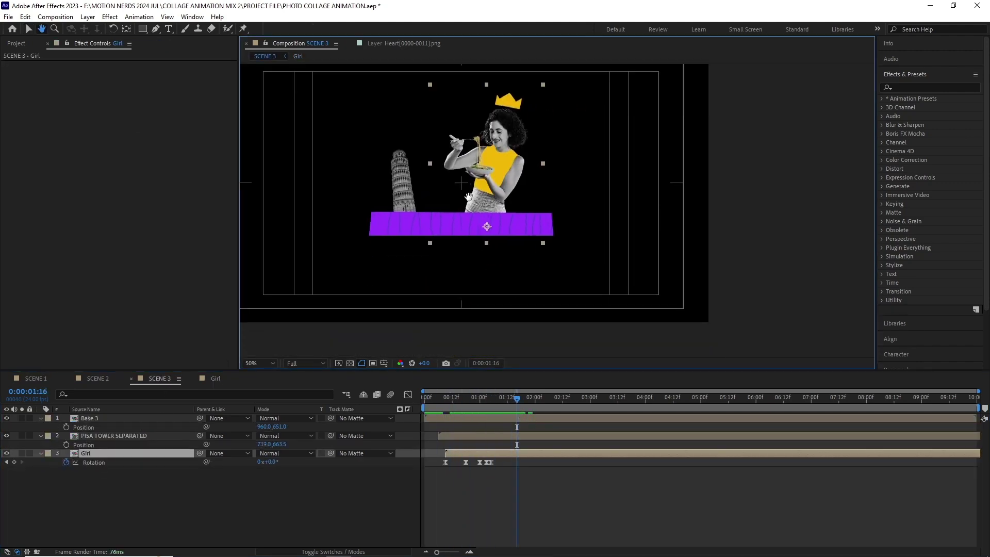
Add a Subtract rectangle mask to the girl with its first Mask Path key below the table
drag(468, 197, 496, 247)
drag(517, 397, 447, 415)
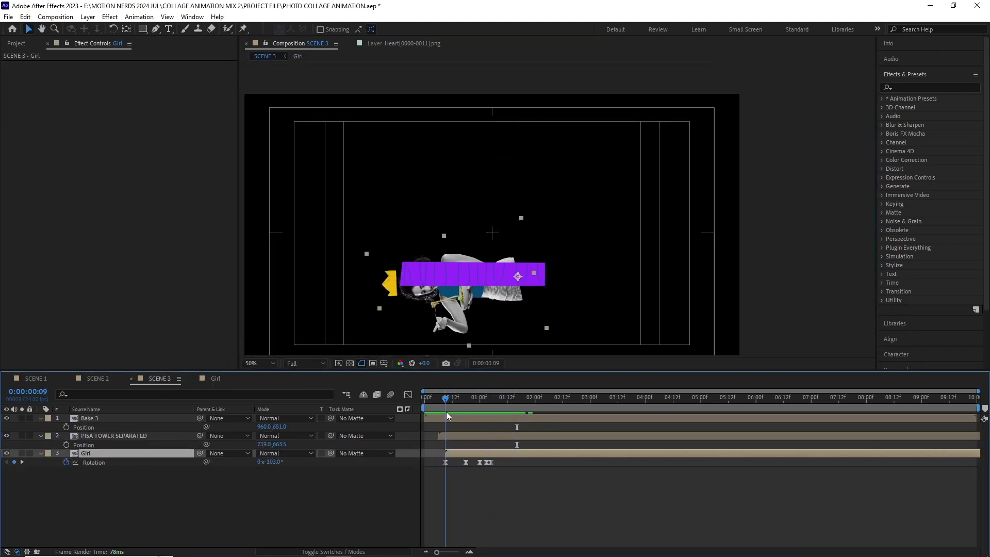
drag(428, 270, 417, 204)
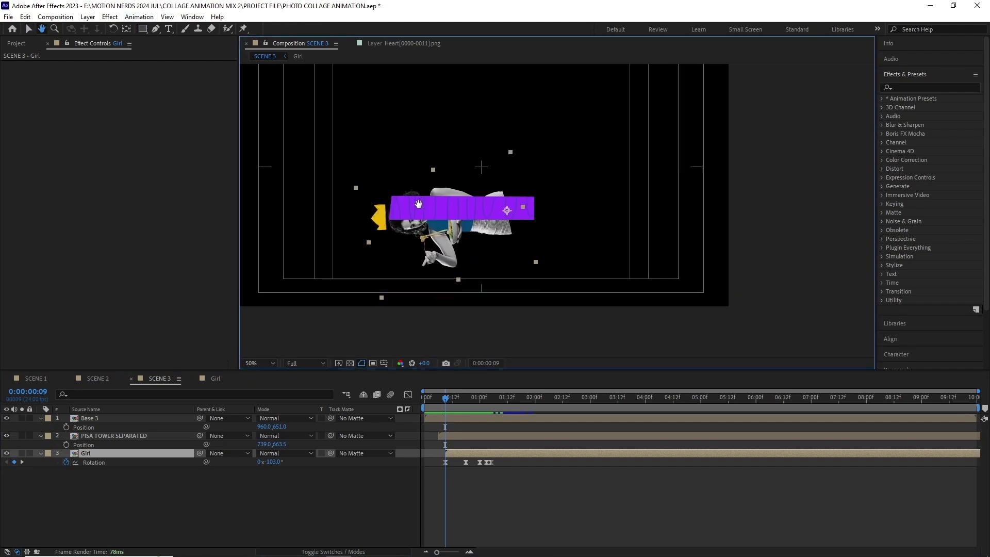
key(ctrl+shift+n)
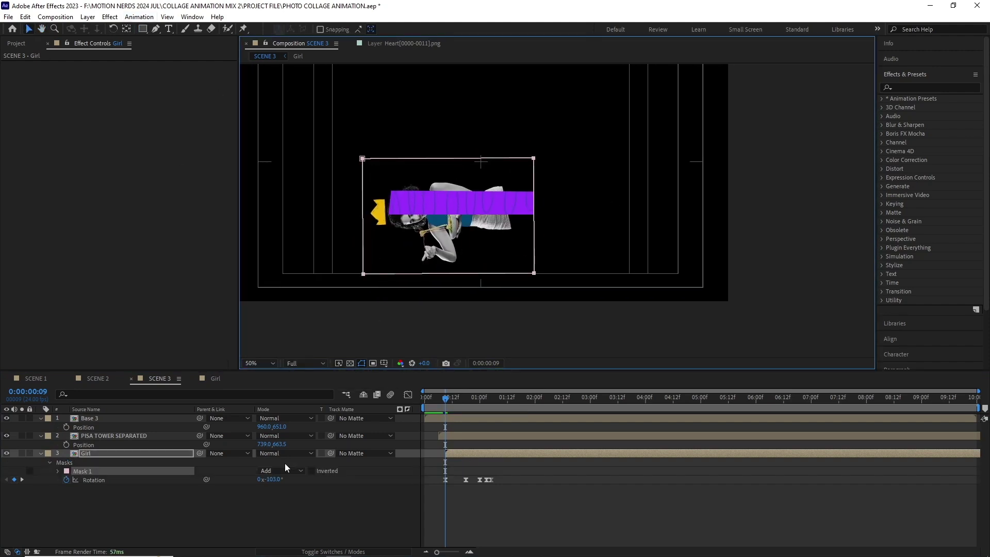
click(285, 466)
key(ctrl+t)
drag(492, 204, 372, 225)
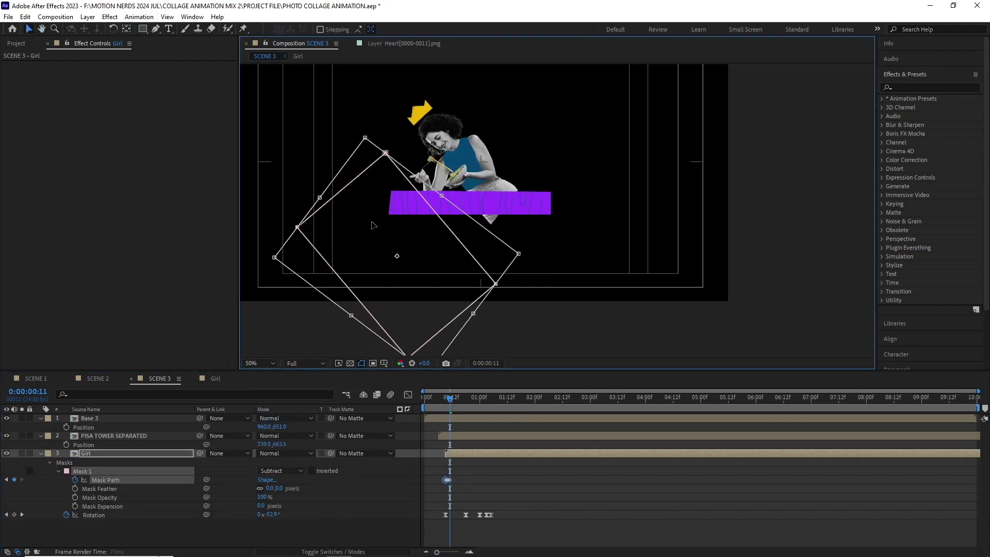
Reshape the mask frame by frame to keep her body hidden below the purple table
key(Page_Up)
drag(437, 553, 455, 552)
drag(464, 186, 479, 248)
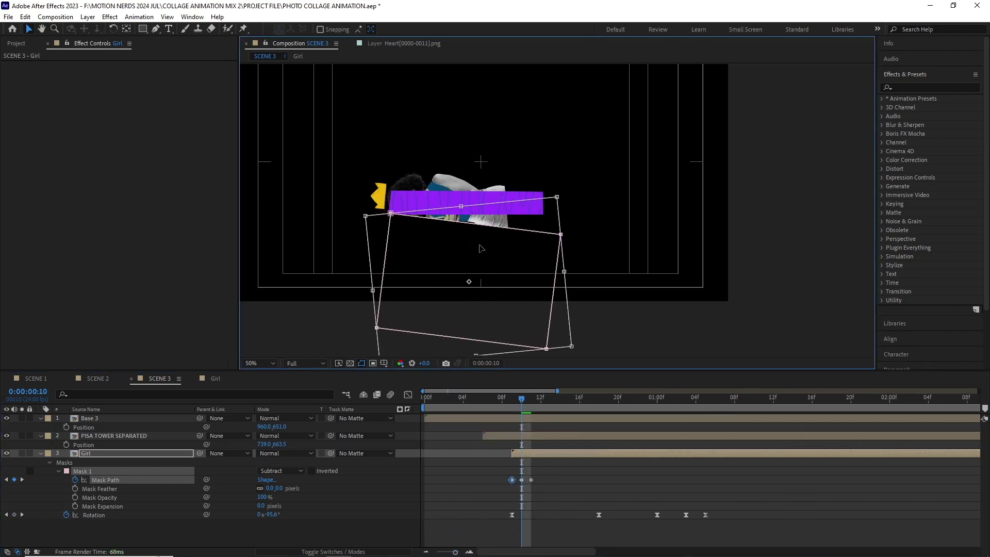
key(Page_Down)
drag(575, 235, 481, 276)
key(Page_Down)
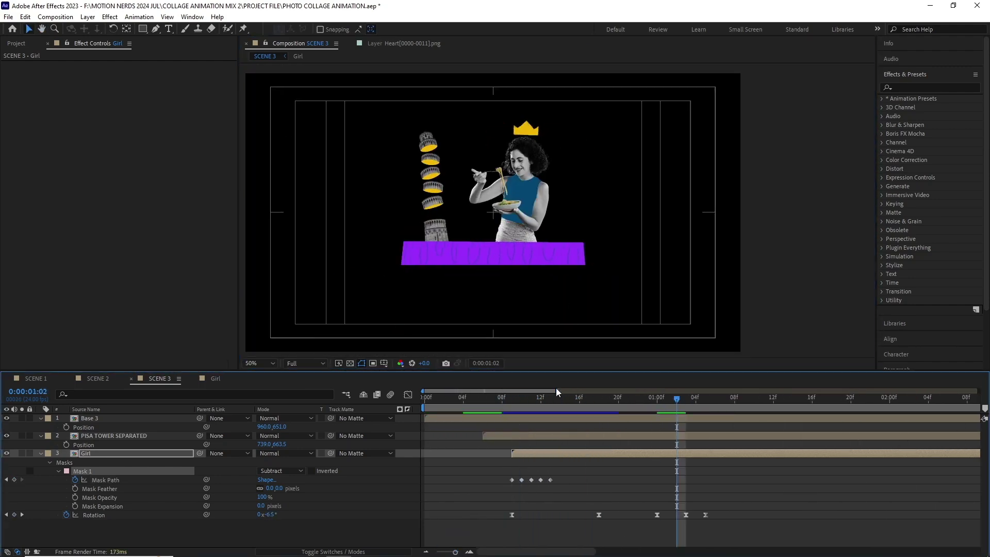
Make two more copies of the heart, keeping its scale pop at 1:20
key(r)
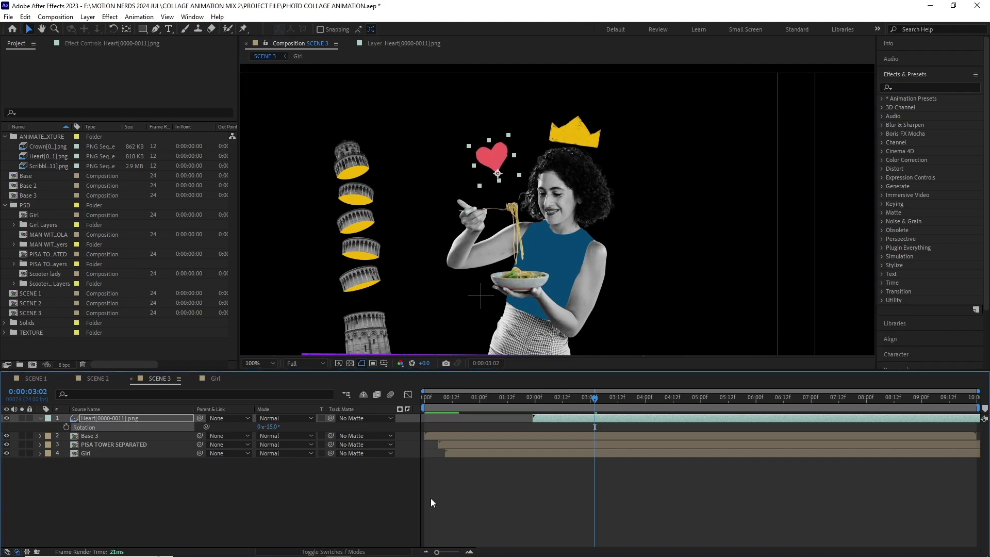
key(comma)
click(442, 396)
drag(442, 385, 525, 405)
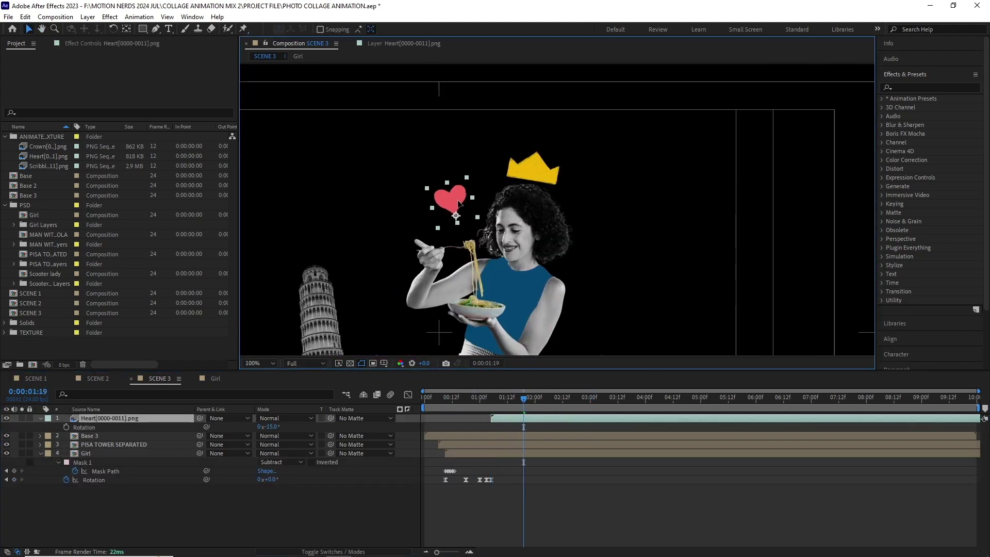
key(ctrl+d)
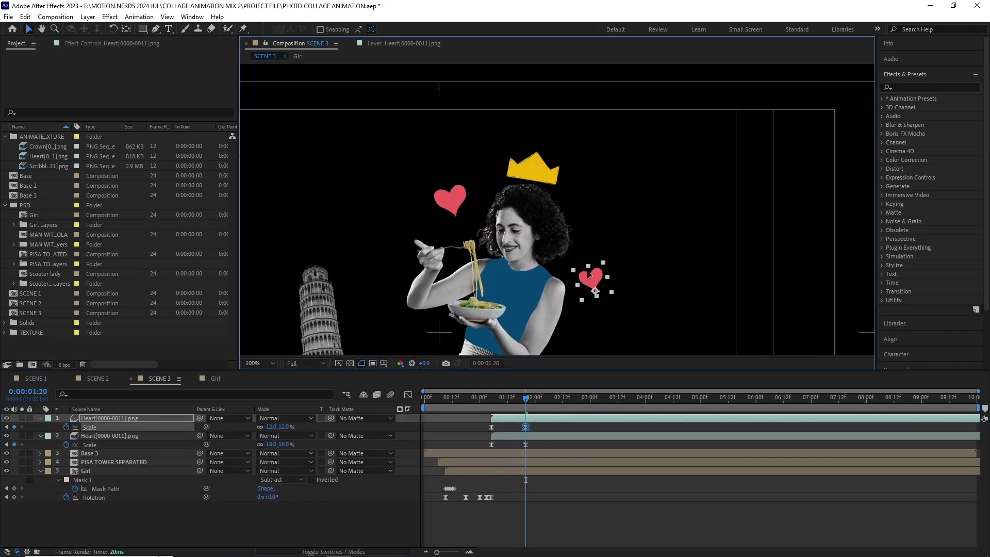
key(ctrl+d)
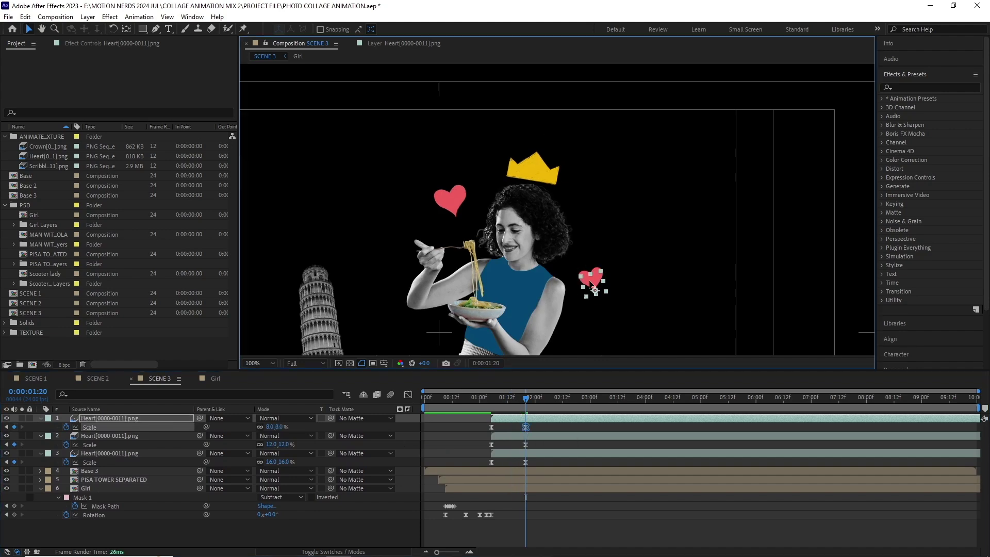
key(r)
Tilt the second heart's Rotation slightly
click(109, 436)
key(r)
mouse_move(525, 398)
mouse_down()
mouse_move(576, 410)
mouse_move(514, 410)
mouse_up()
Separate the upper-left heart's Position dimensions and add a Y Position expression to the second heart
click(109, 453)
right_click(94, 465)
click(132, 334)
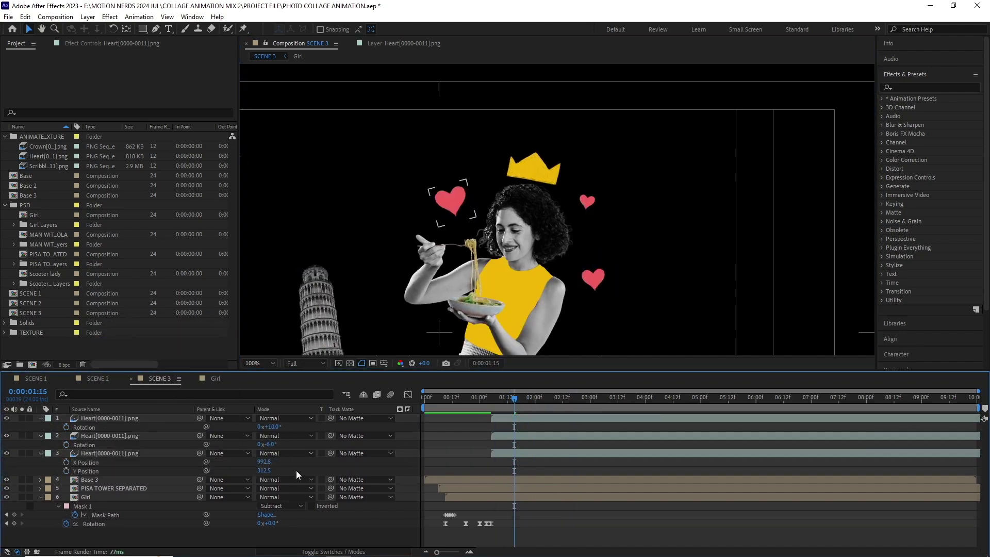
alt+click(66, 471)
text(wiggle(2,5)
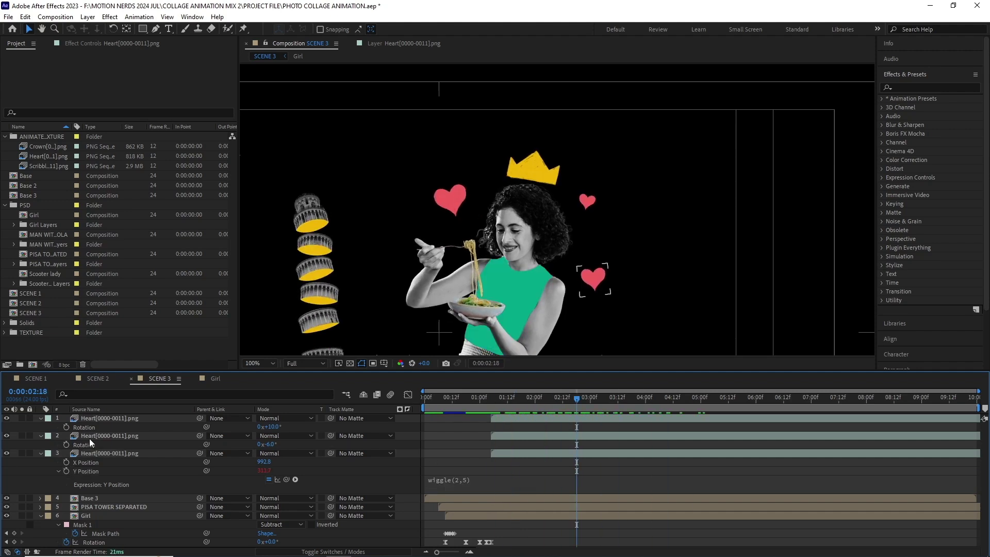
click(109, 436)
alt+click(66, 453)
text(wiggle(2,3)
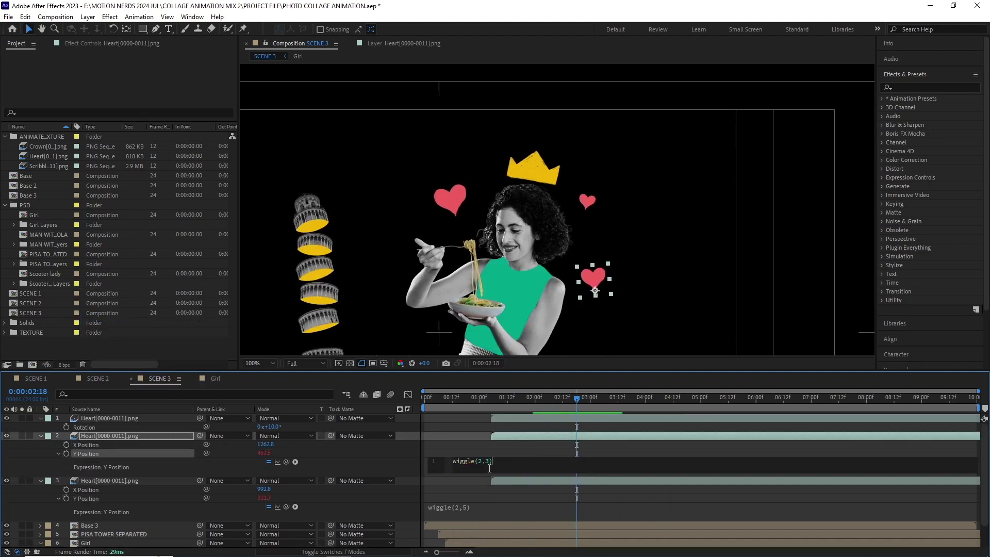
Separate the top heart's Position into X and Y
click(109, 417)
key(p)
right_click(85, 427)
click(132, 296)
alt+click(66, 435)
text(wiggle(2)
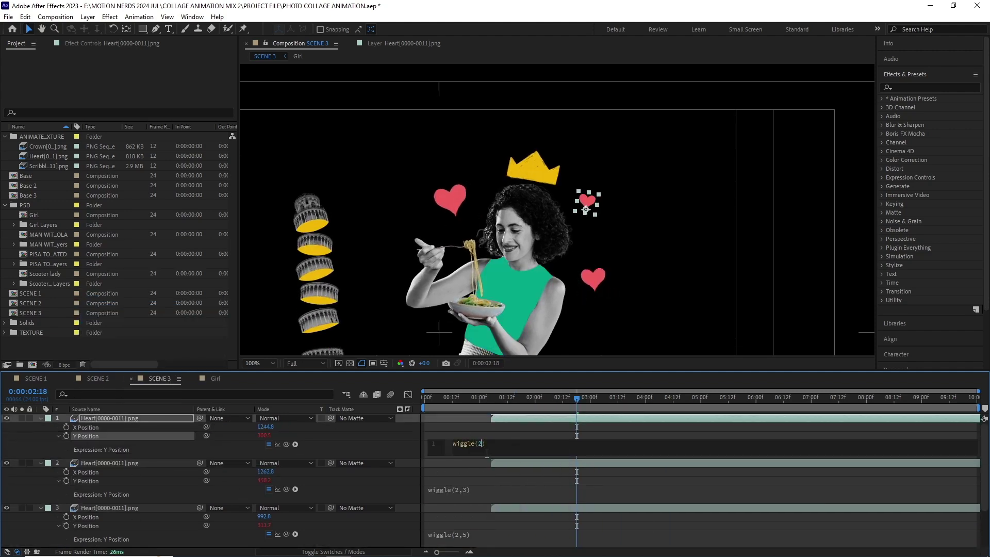